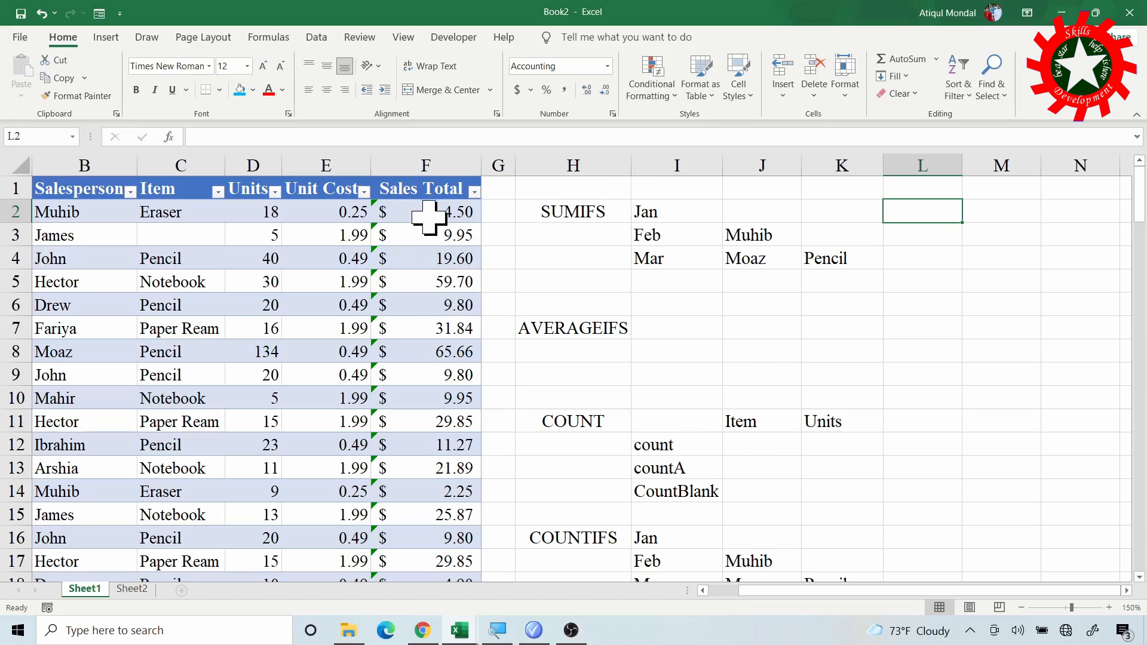
pyautogui.moveTo(423, 209); pyautogui.dragTo(429, 407)
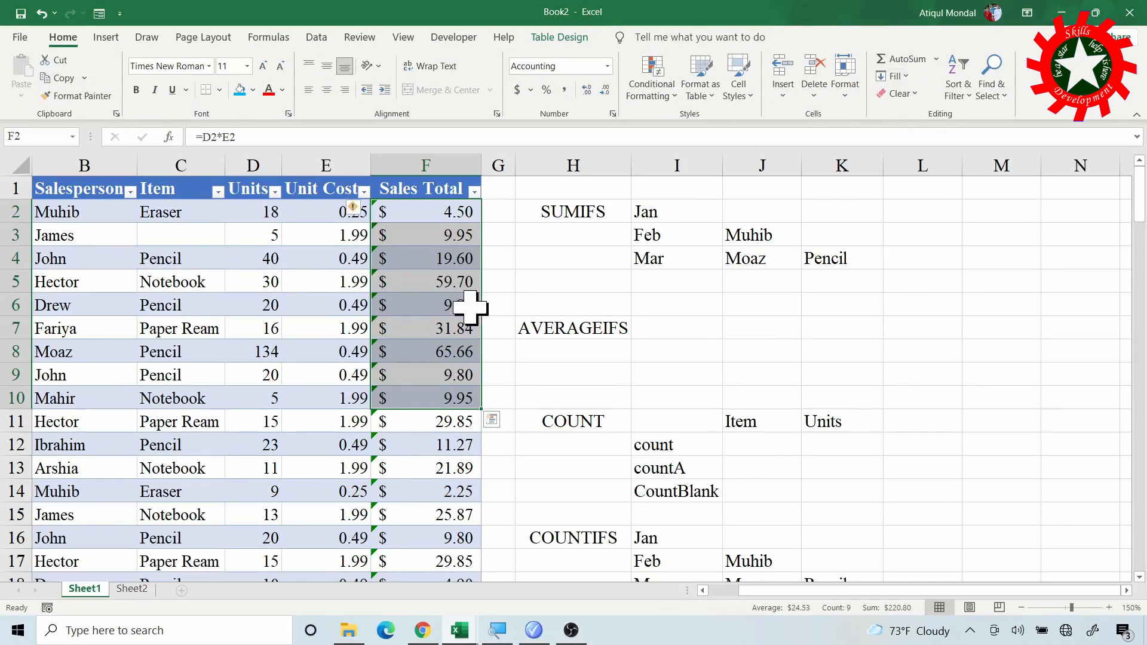
pyautogui.click(588, 216)
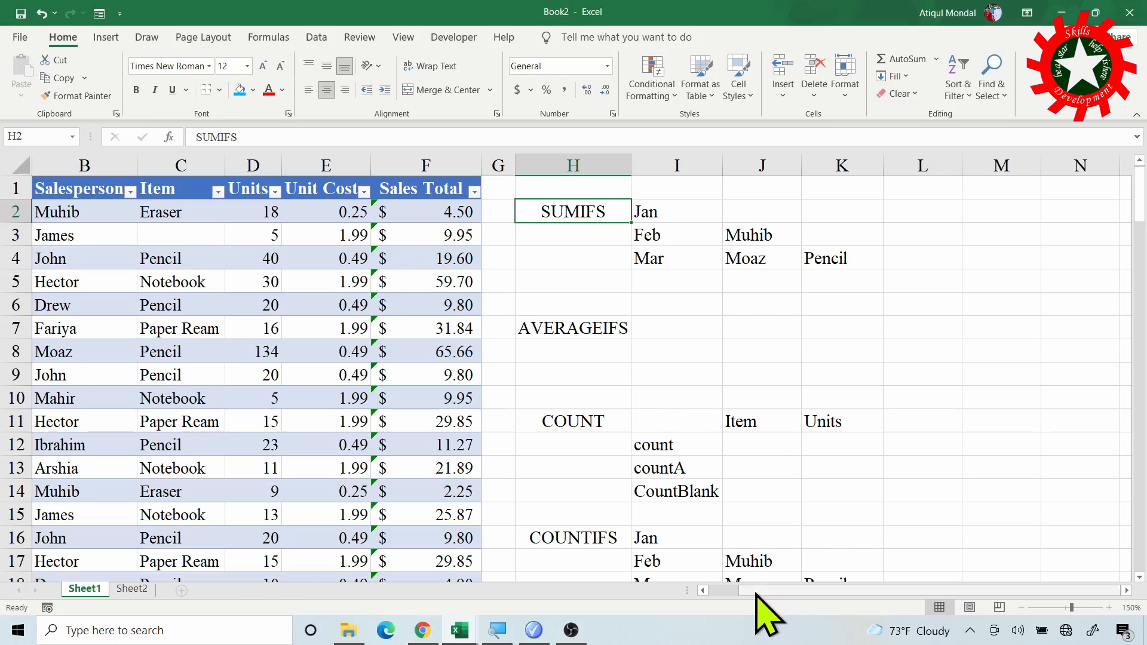
pyautogui.moveTo(757, 594); pyautogui.dragTo(732, 596)
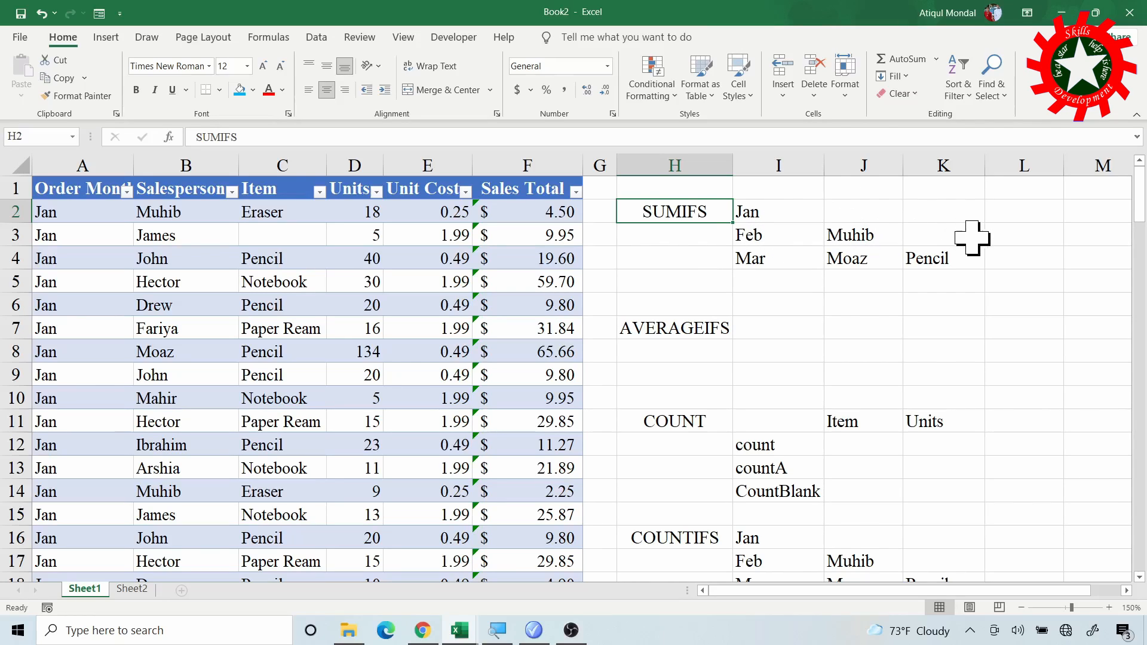
# - Start a SUMIFS formula in L2 with the Sales Total column as its sum range
pyautogui.click(1007, 217)
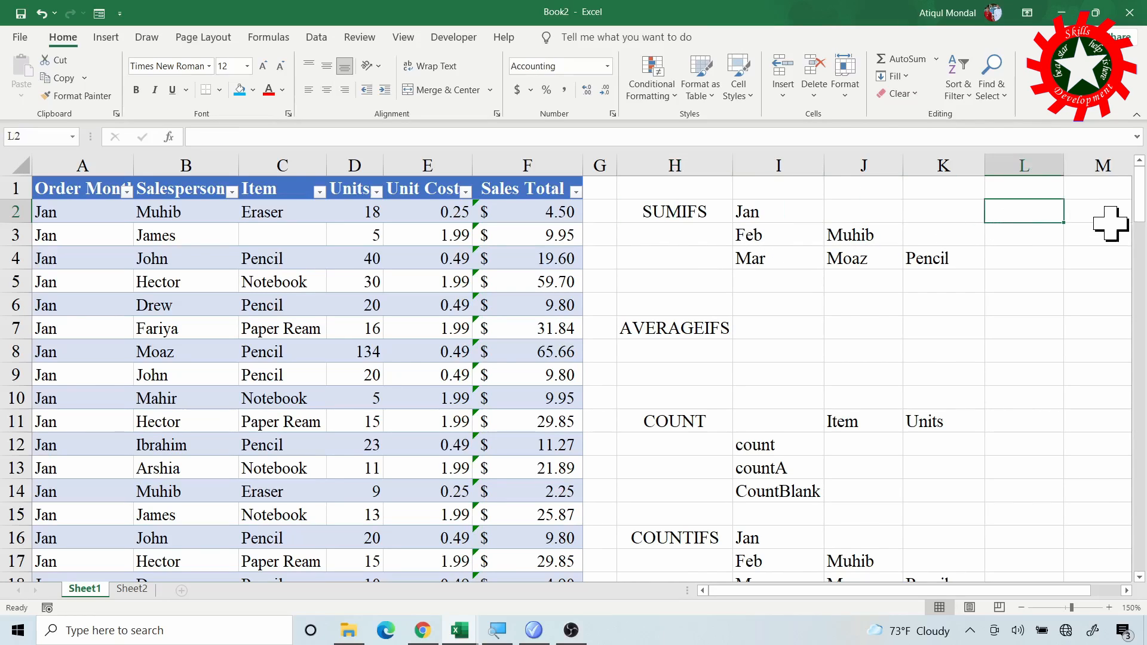
pyautogui.write('=')
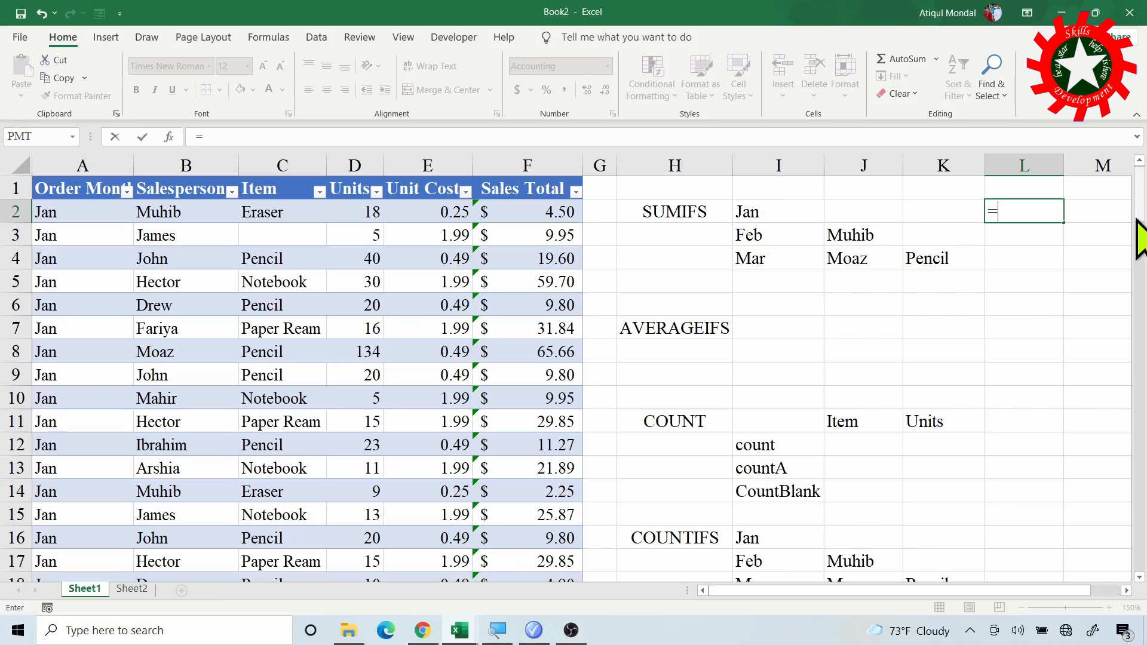
pyautogui.write('sumifs')
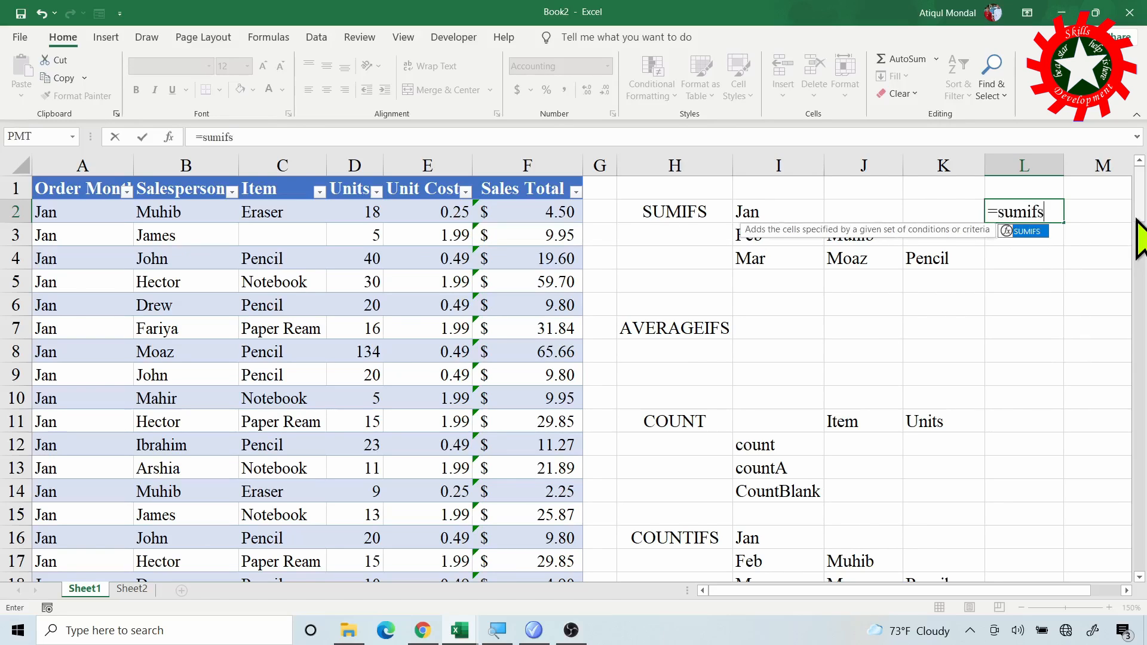
pyautogui.write('(')
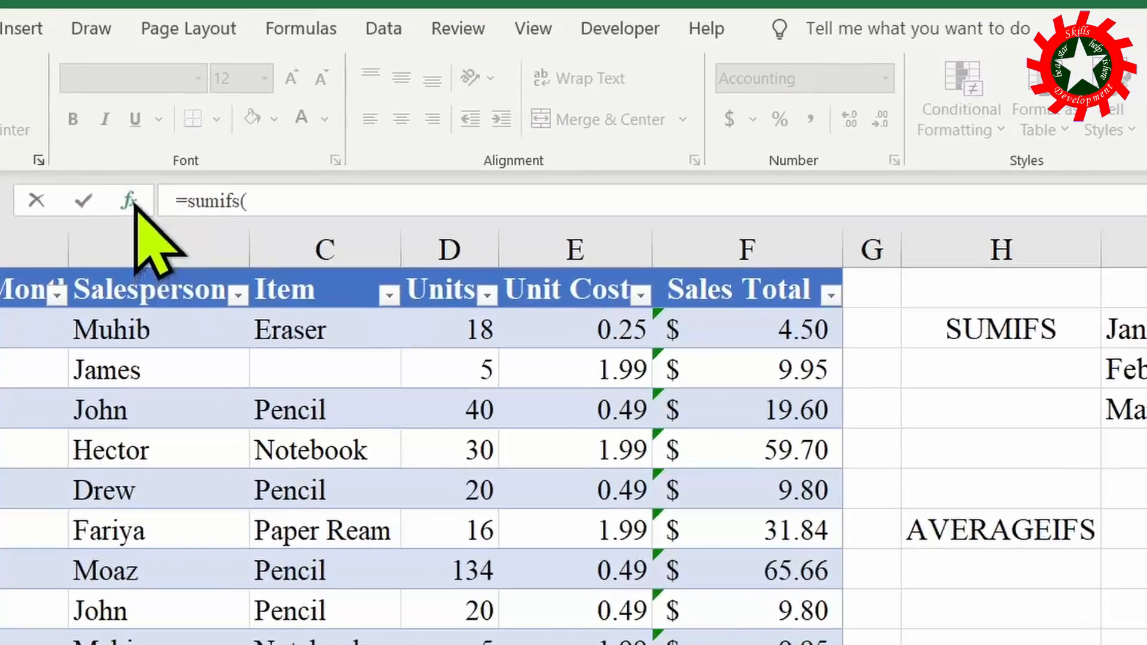
pyautogui.click(170, 138)
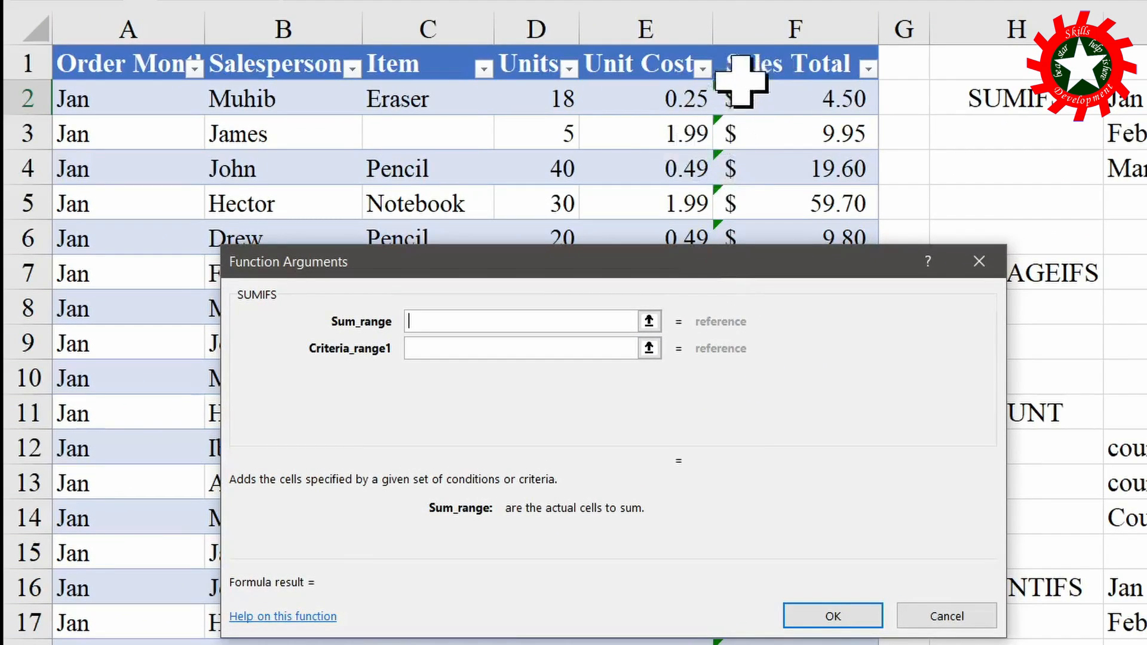
pyautogui.click(801, 42)
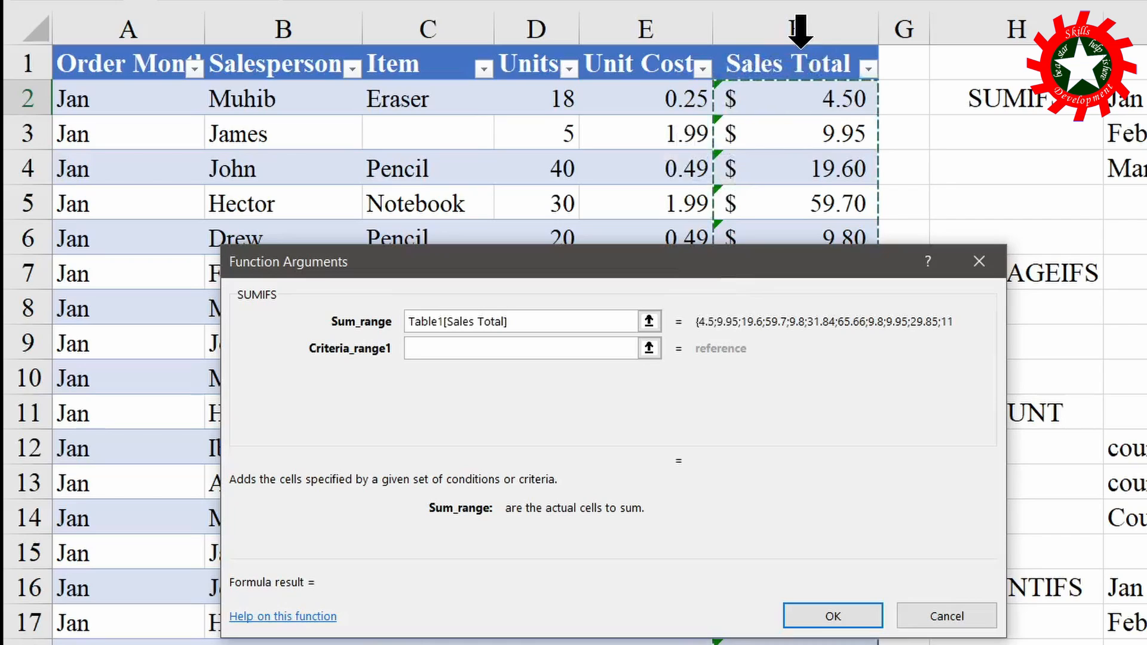
# - Complete the L2 SUMIFS with the Order Month column as criteria range 1 and I2 (Jan) as its criterion
pyautogui.click(482, 348)
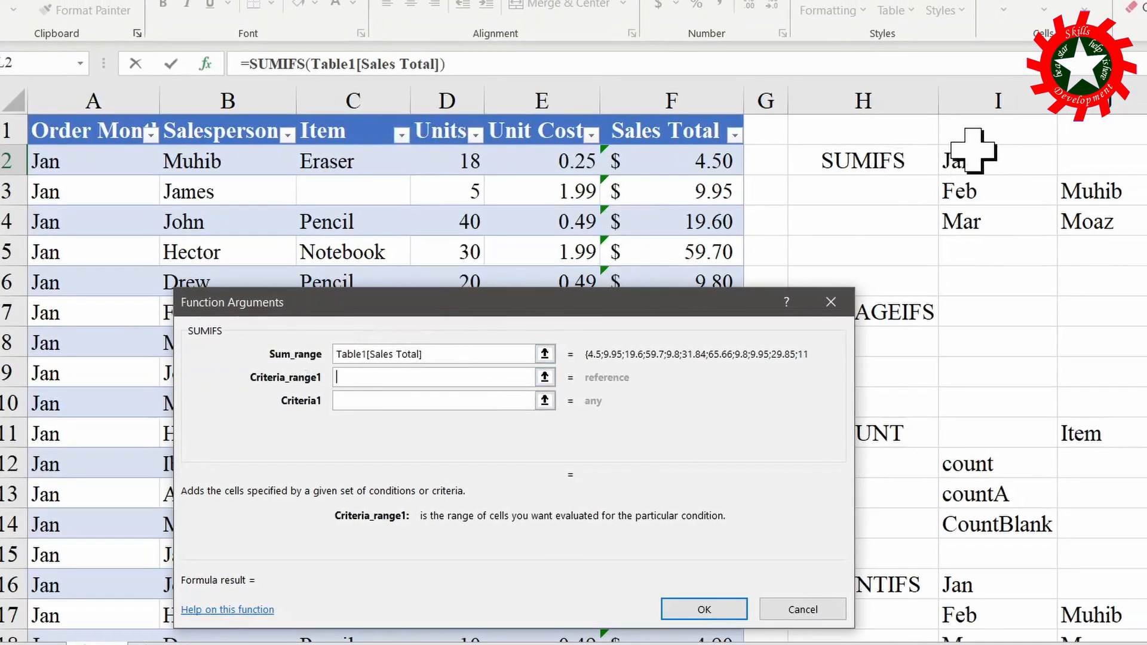
pyautogui.click(104, 117)
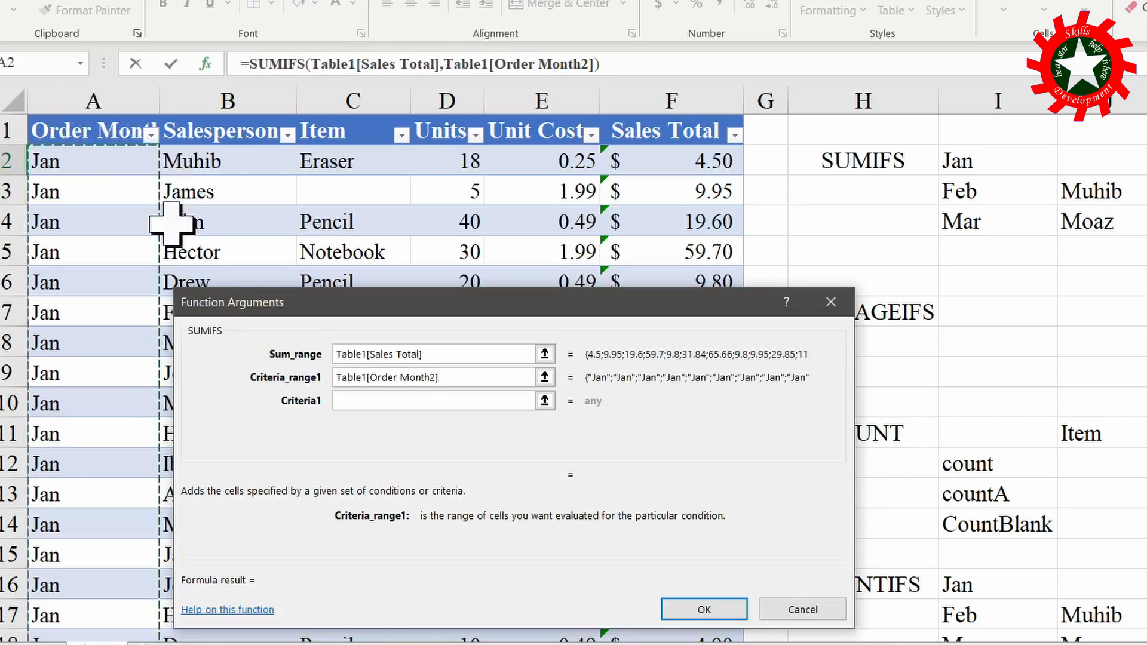
pyautogui.click(367, 399)
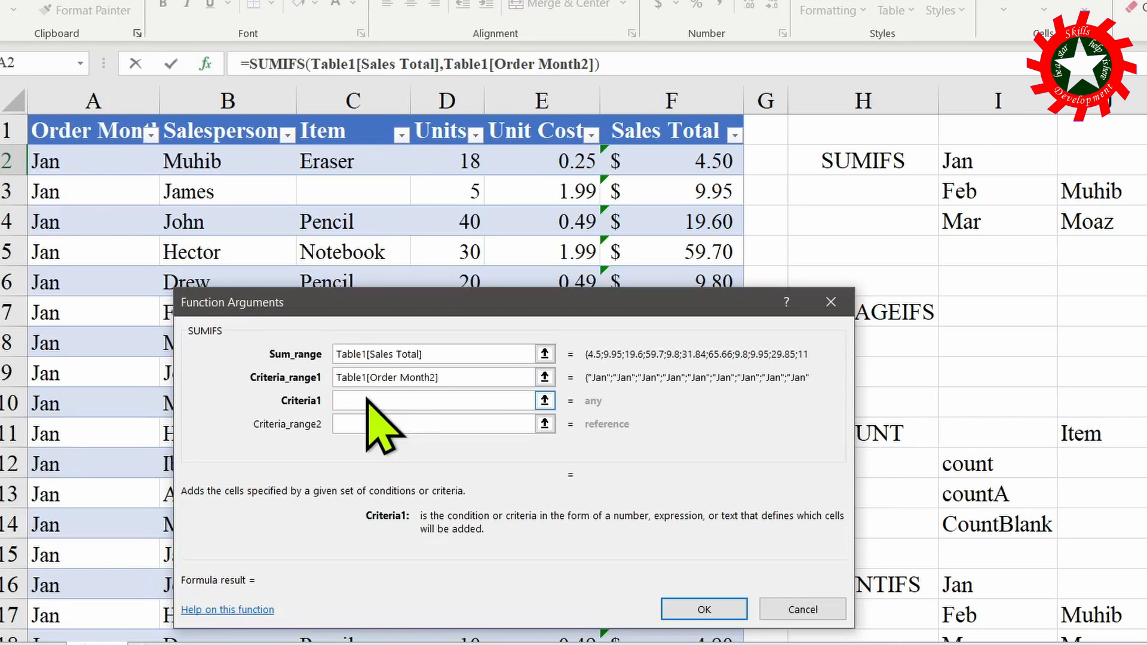
pyautogui.click(979, 160)
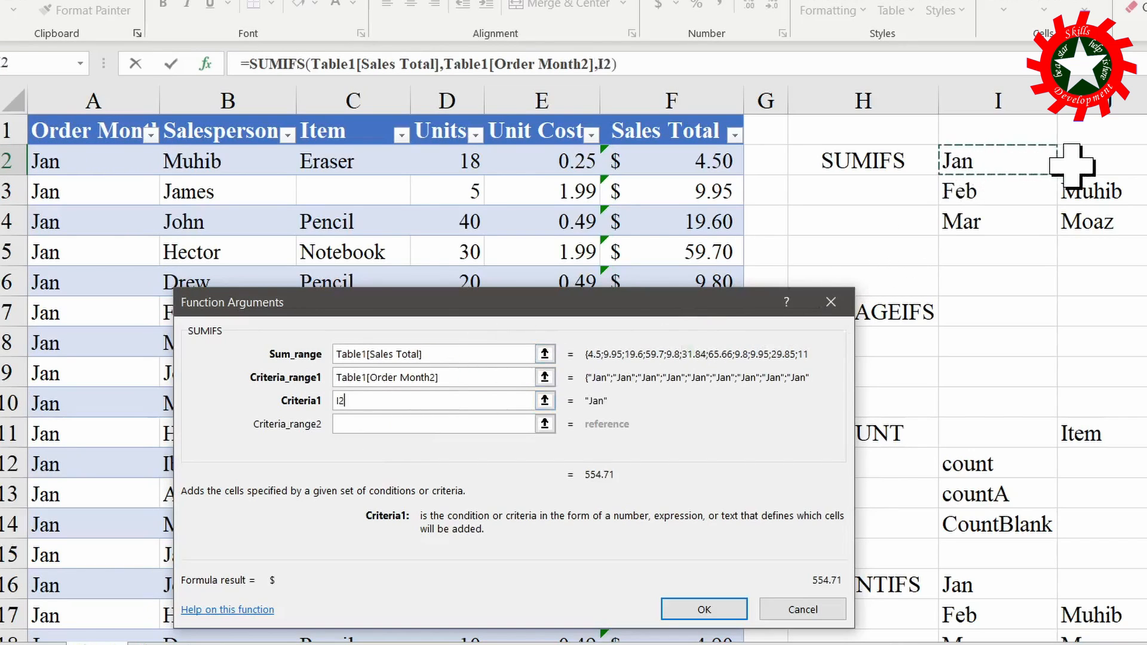
pyautogui.click(717, 610)
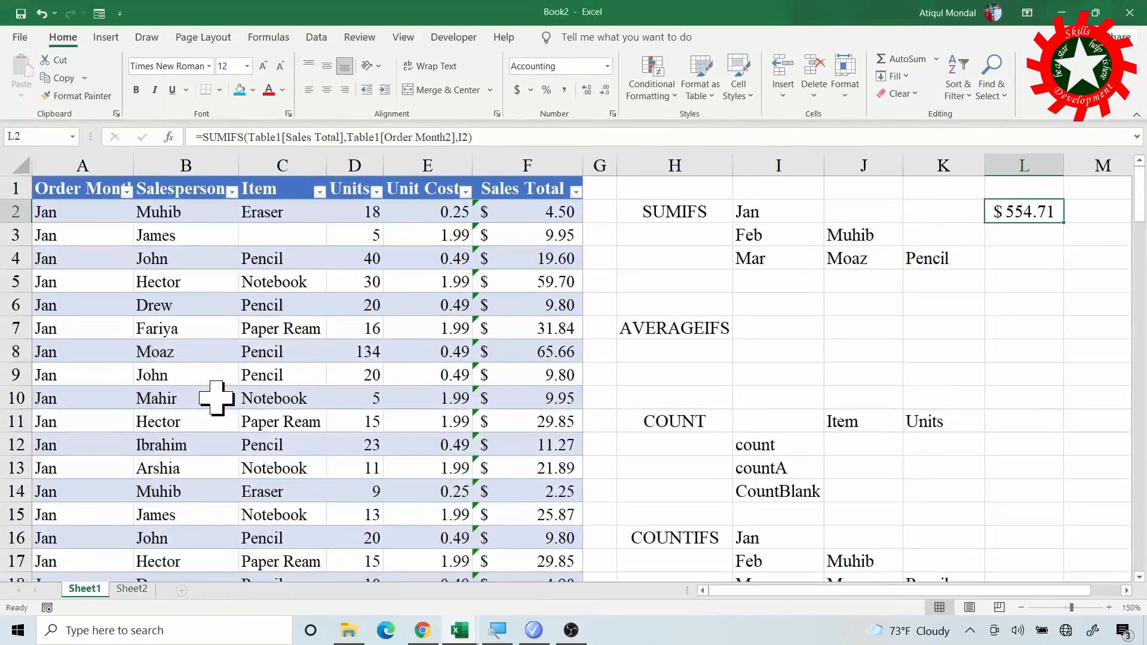
# - Check the January sum by selecting all Sales Total values for the Jan rows, F30 up to F2
pyautogui.scroll(-6, 216, 397)
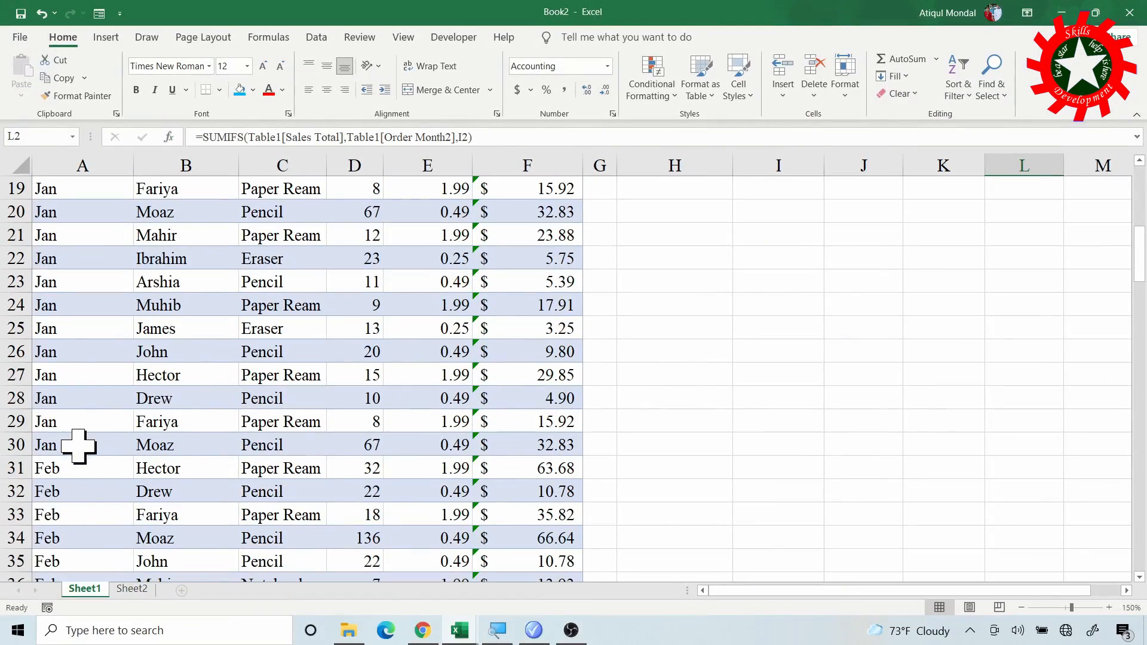
pyautogui.click(557, 442)
pyautogui.moveTo(557, 442); pyautogui.dragTo(569, 209)
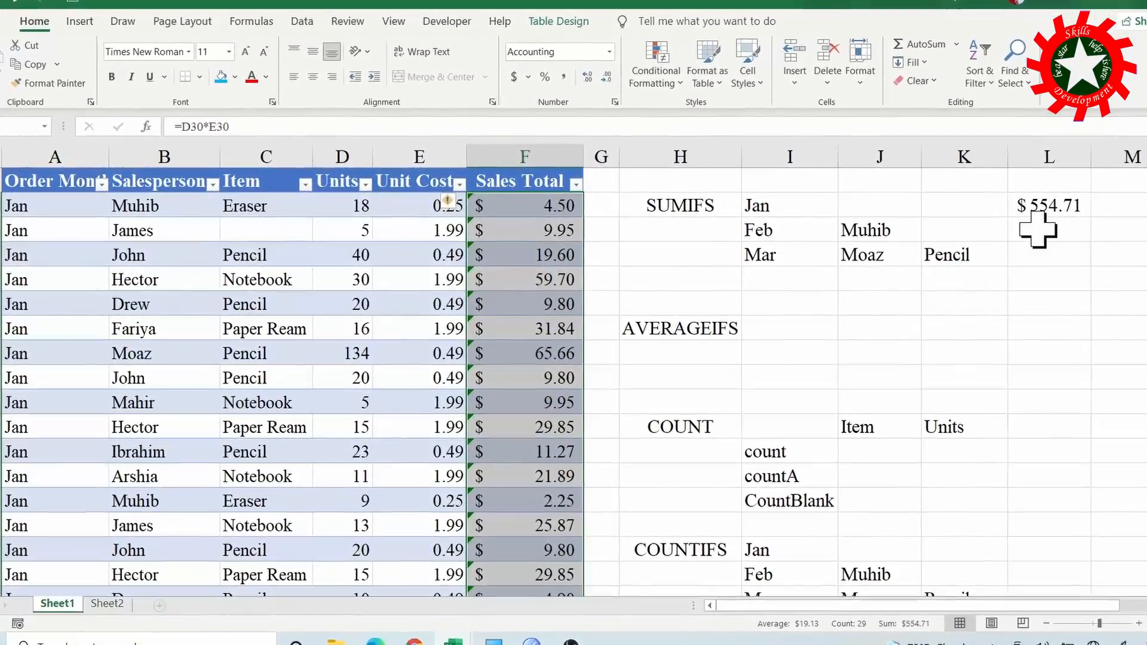
# - Fill the SUMIFS formula from L2 down into L3
pyautogui.click(1041, 230)
pyautogui.click(1063, 206)
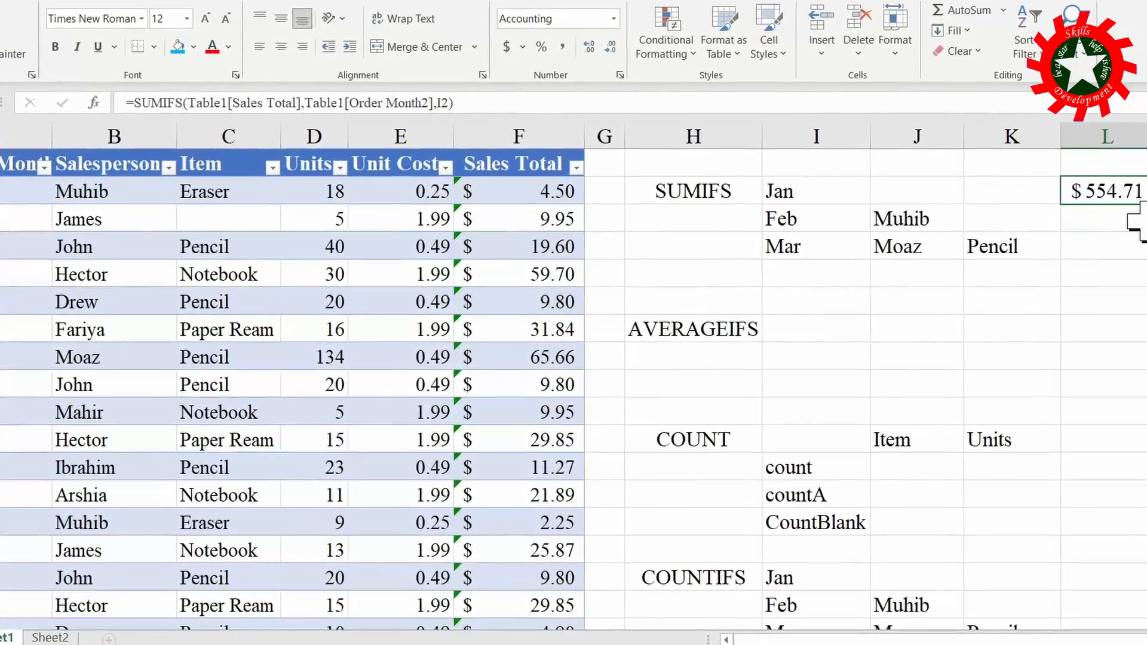
pyautogui.moveTo(1146, 205); pyautogui.dragTo(1146, 222)
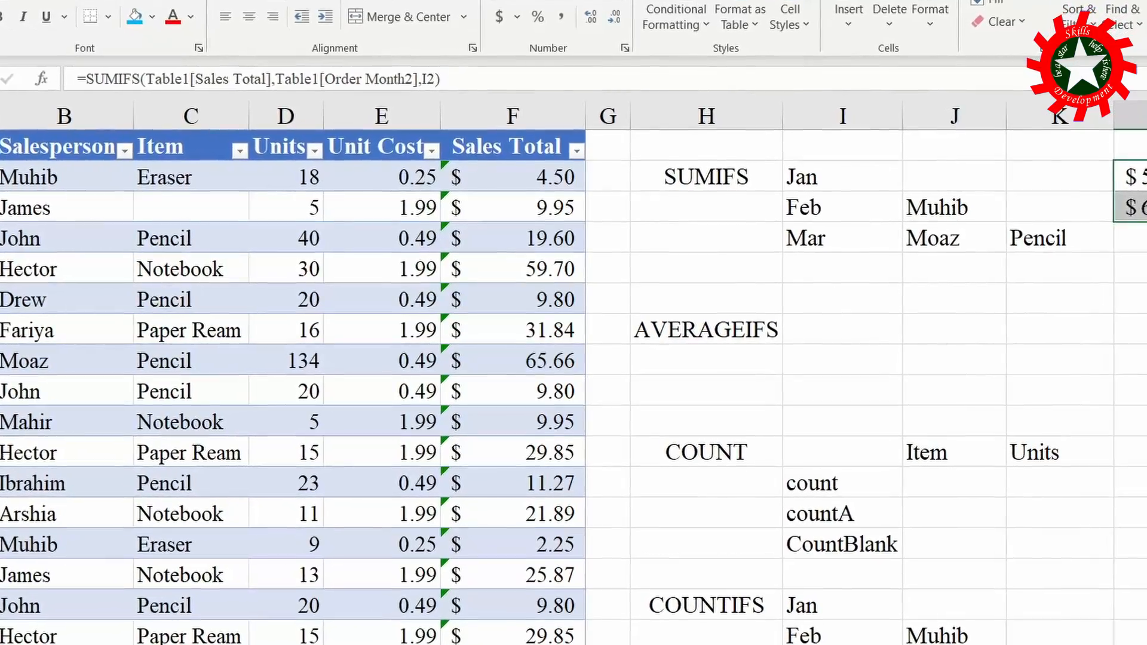
# - Extend the L3 SUMIFS formula with the Salesperson column as criteria range 2 and J3 as its criterion
pyautogui.click(1135, 208)
pyautogui.click(434, 79)
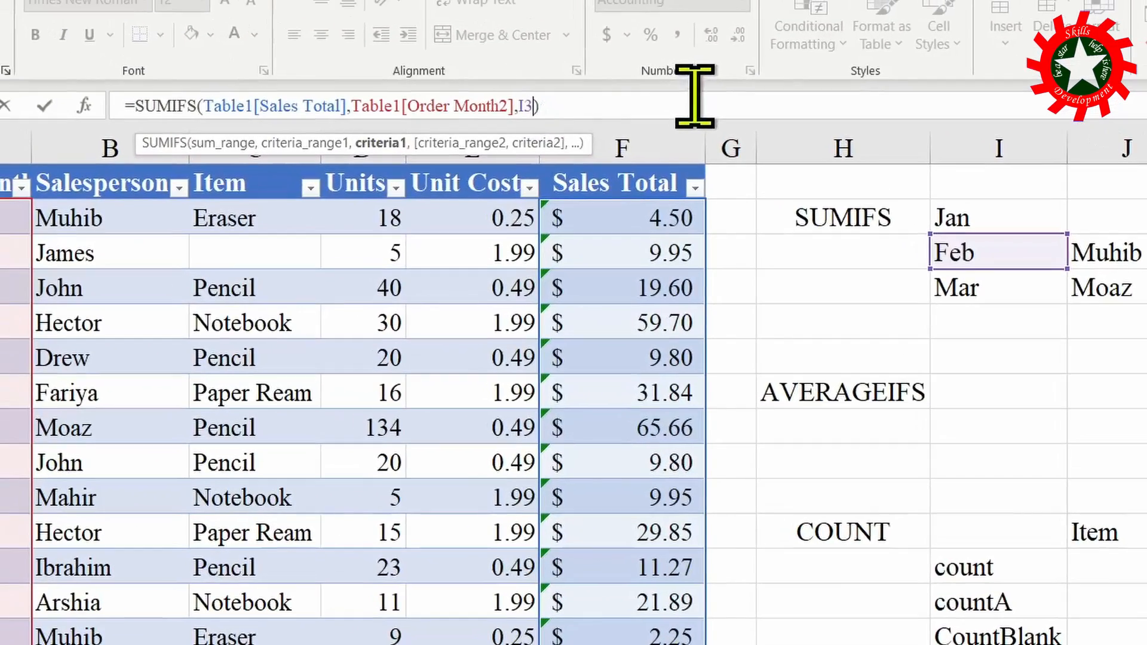
pyautogui.write(',')
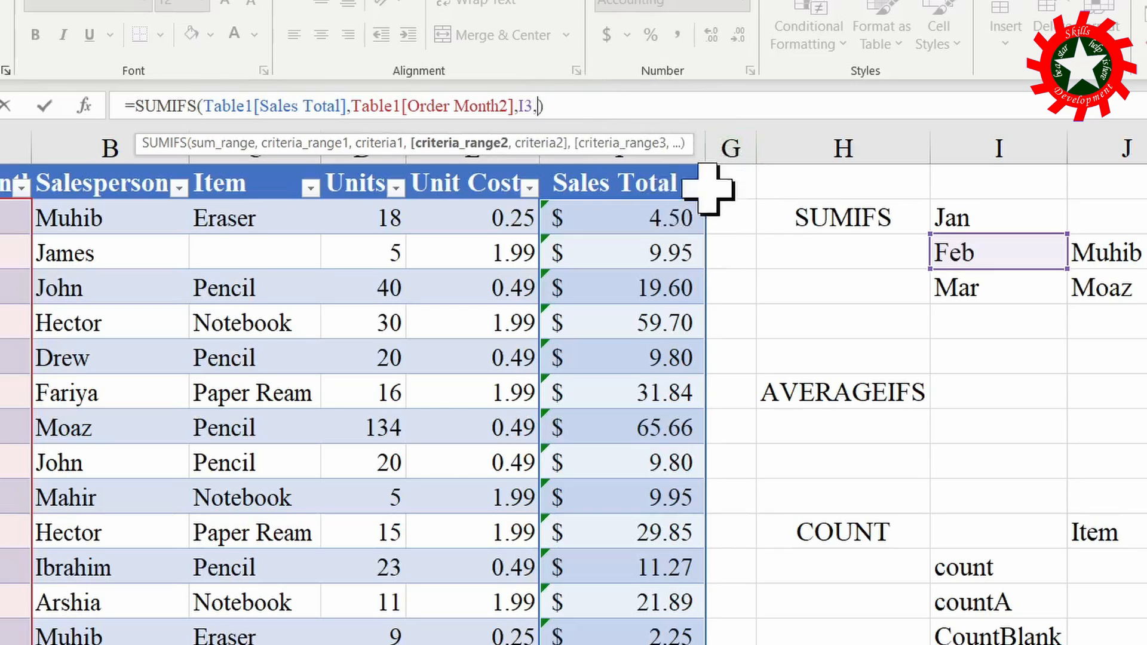
pyautogui.click(115, 170)
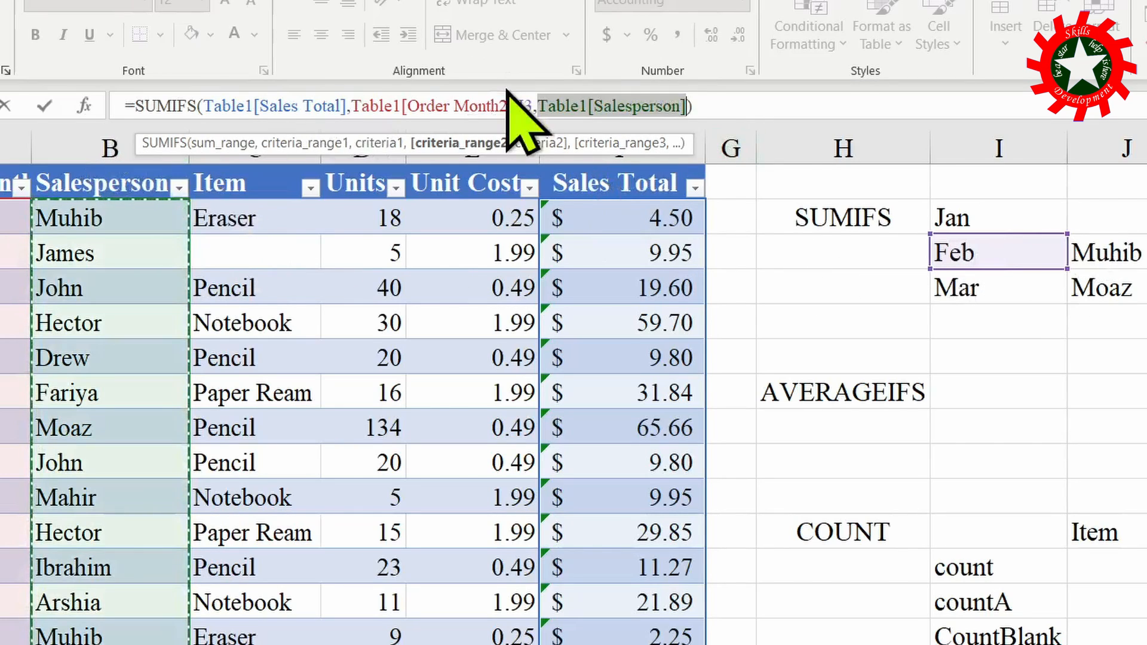
pyautogui.write(',')
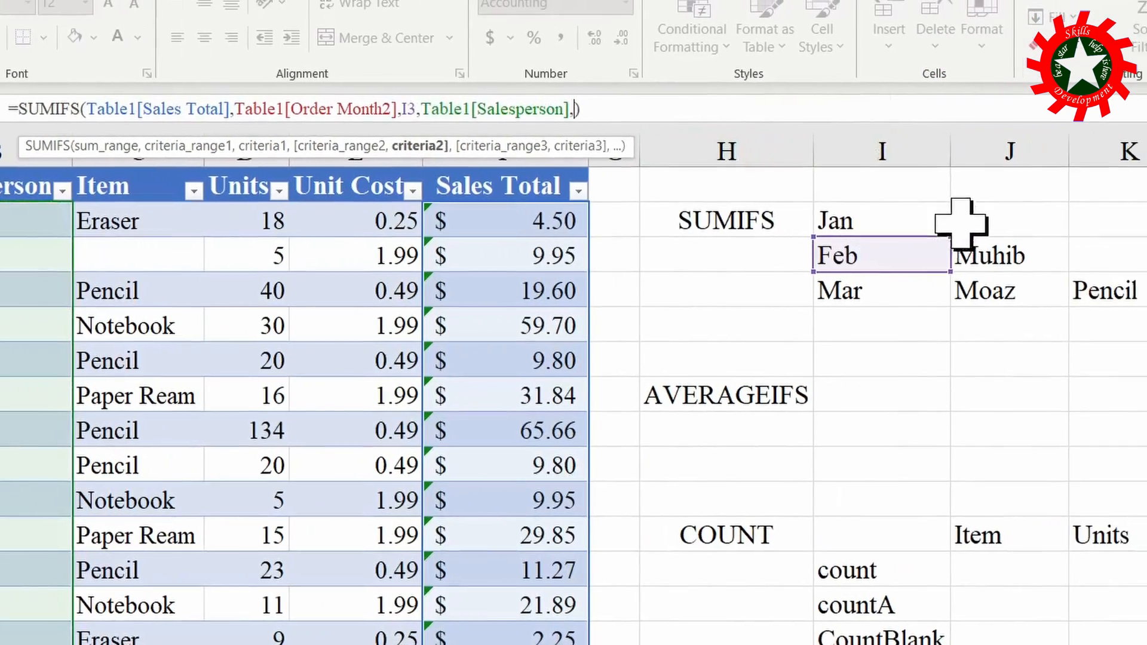
pyautogui.click(980, 251)
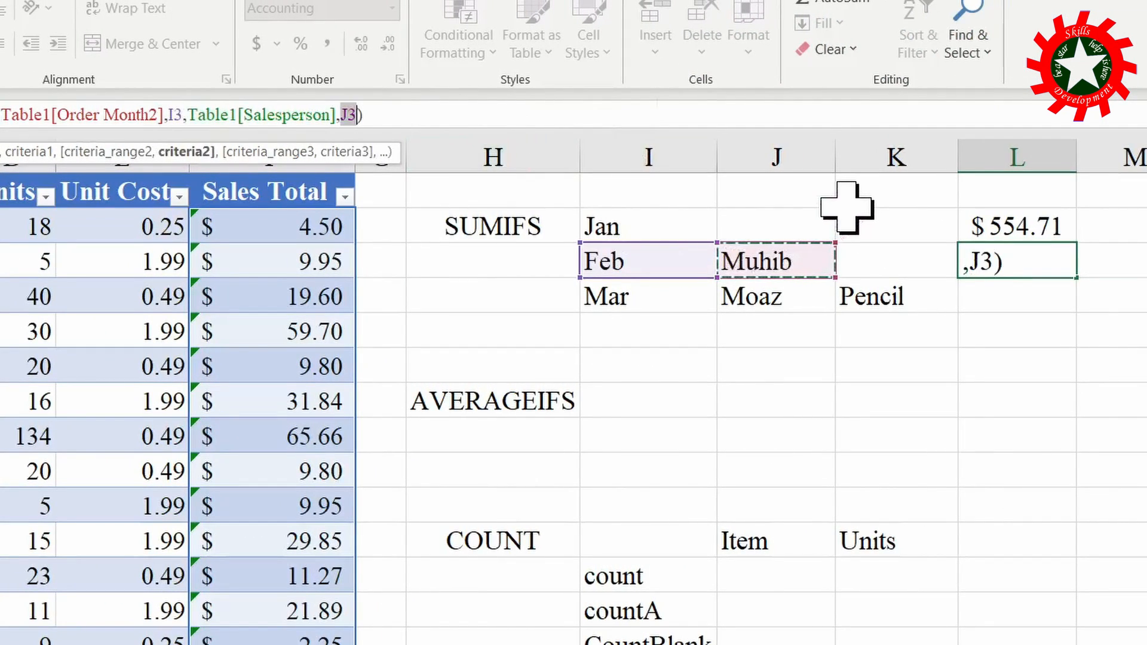
pyautogui.press('Return')
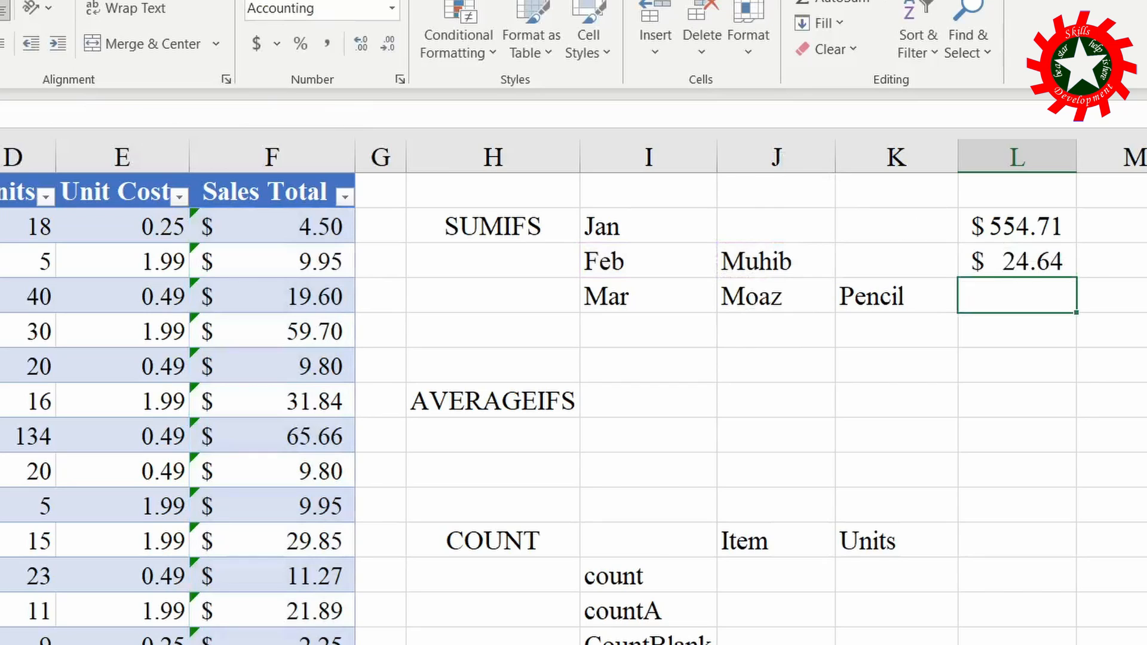
# - Fill the L3 formula down into L4 and add the Item column with K4 (Pencil) as the third criterion
pyautogui.click(1030, 258)
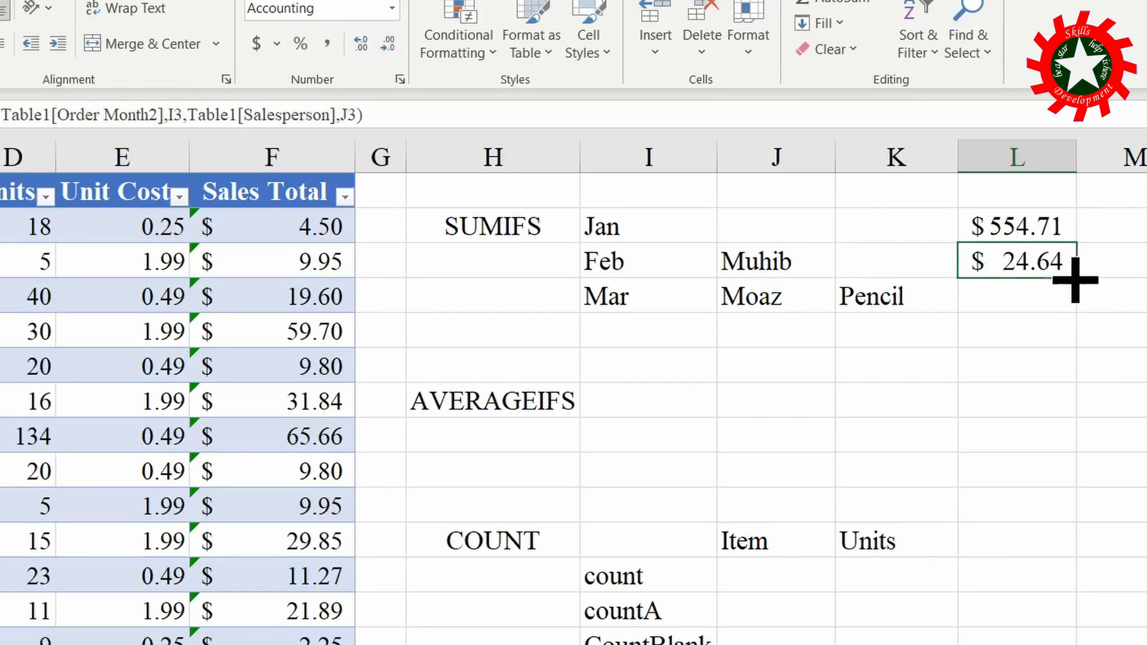
pyautogui.moveTo(1080, 280); pyautogui.dragTo(1079, 304)
pyautogui.click(1032, 297)
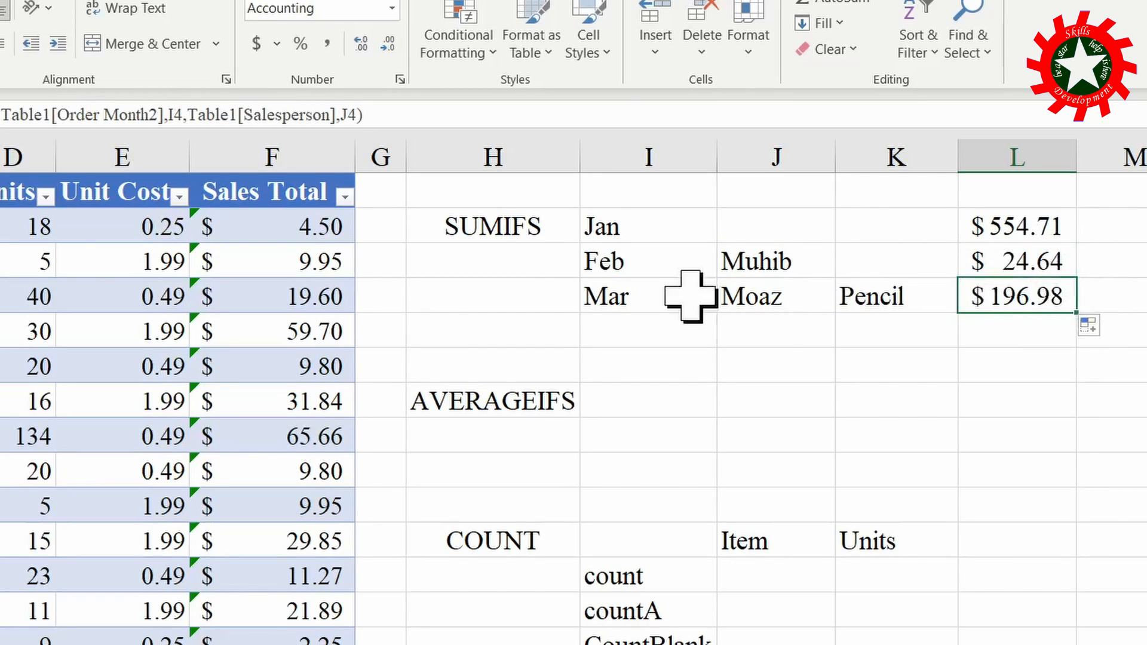
pyautogui.click(359, 113)
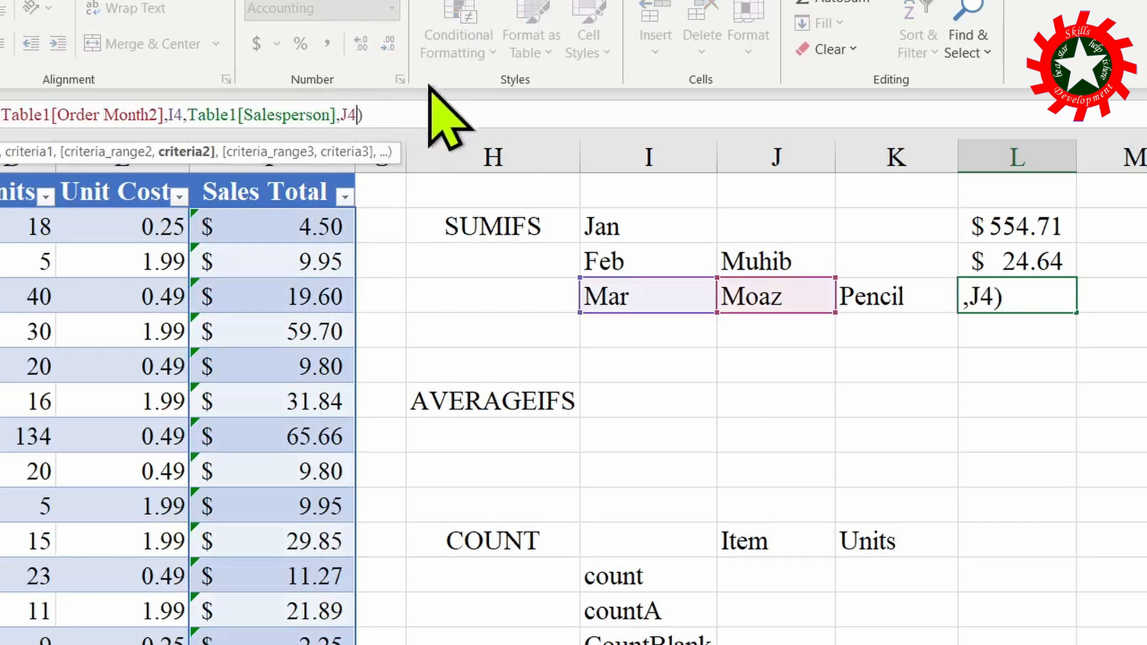
pyautogui.write(',')
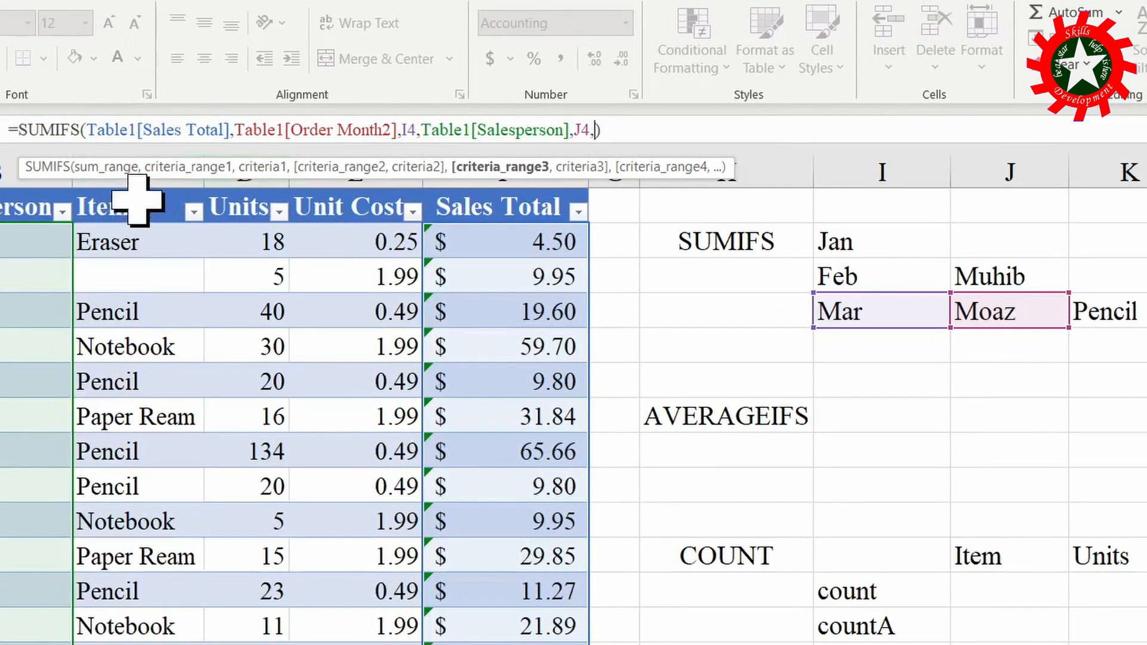
pyautogui.click(137, 192)
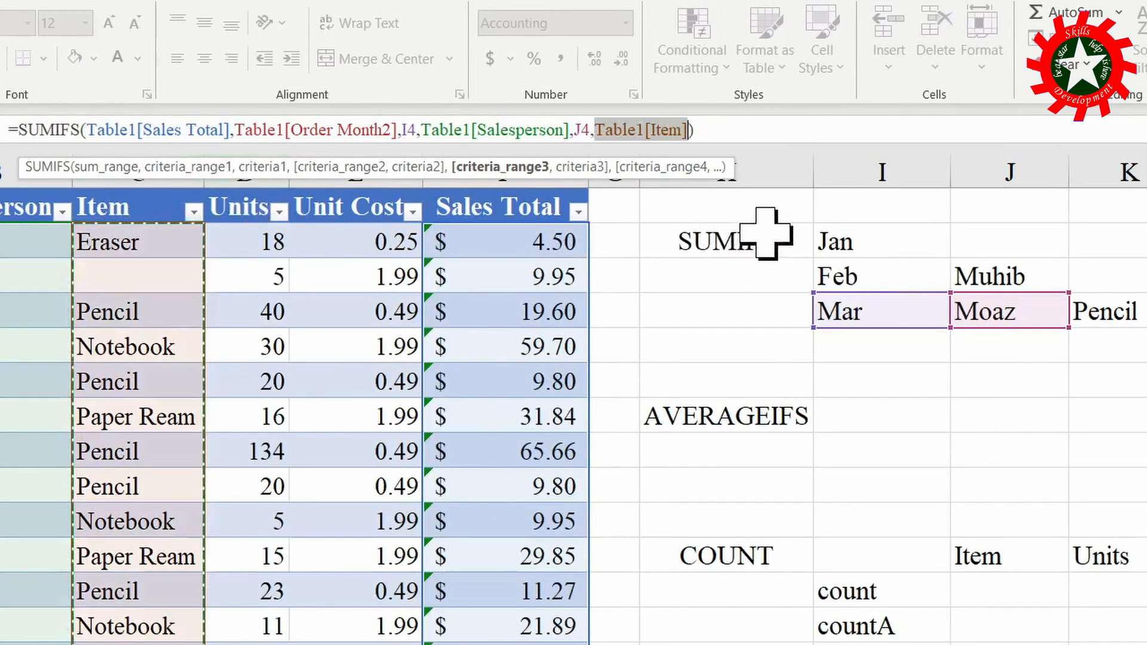
pyautogui.write(',')
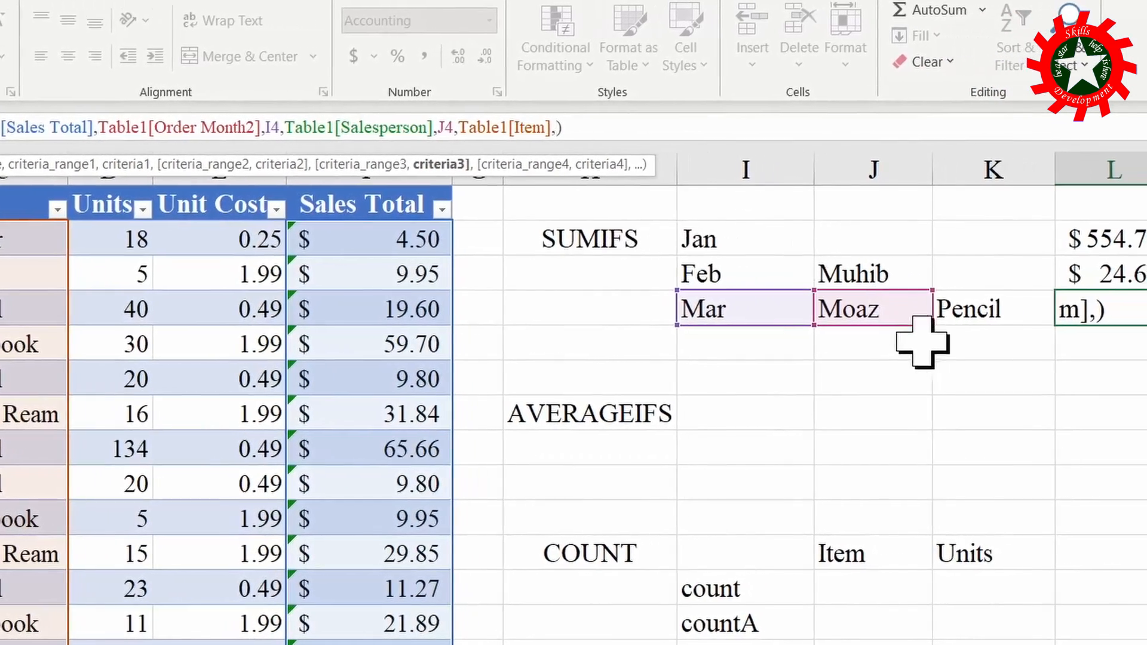
pyautogui.click(1110, 310)
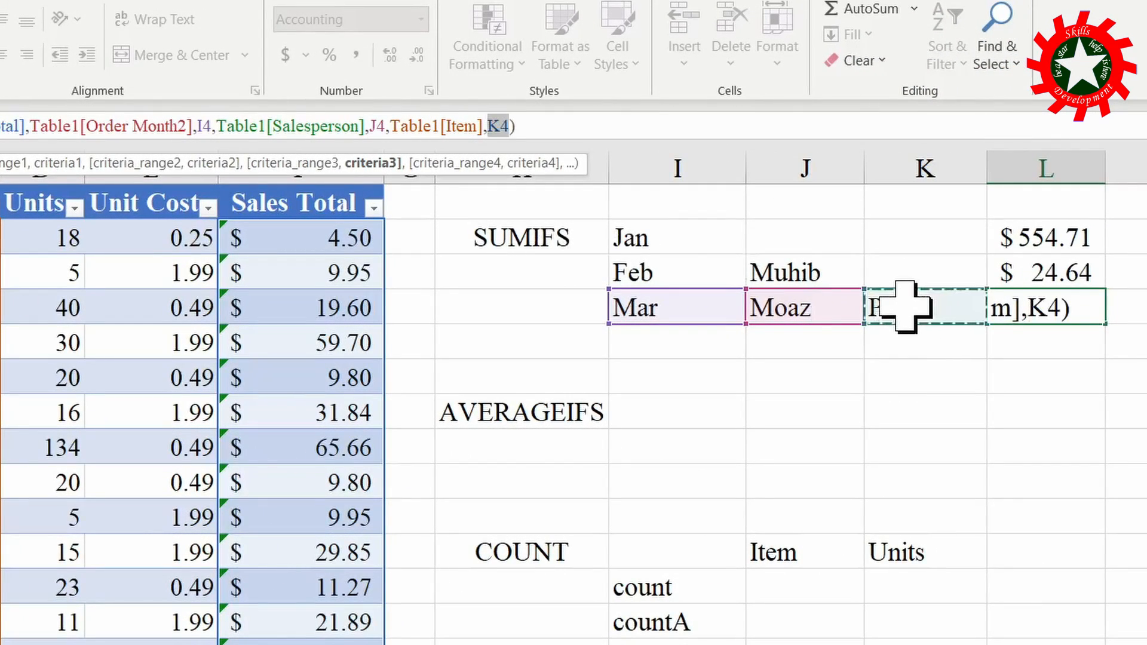
pyautogui.press('Return')
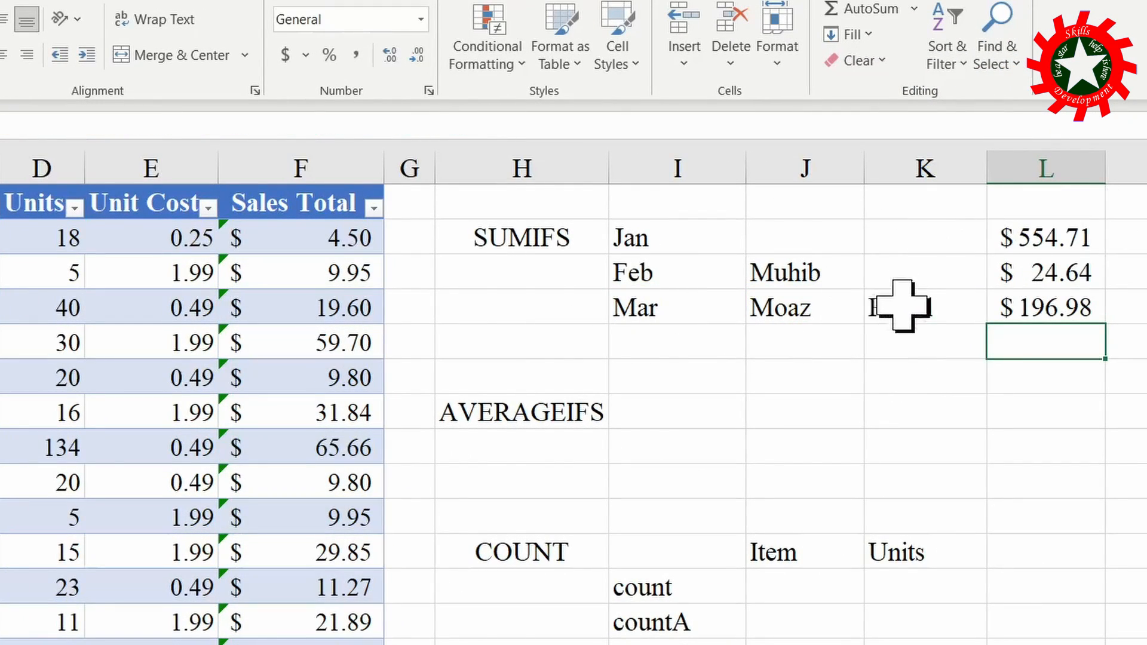
# - Change the first Order Month entry, cell A2, to January
pyautogui.click(638, 237)
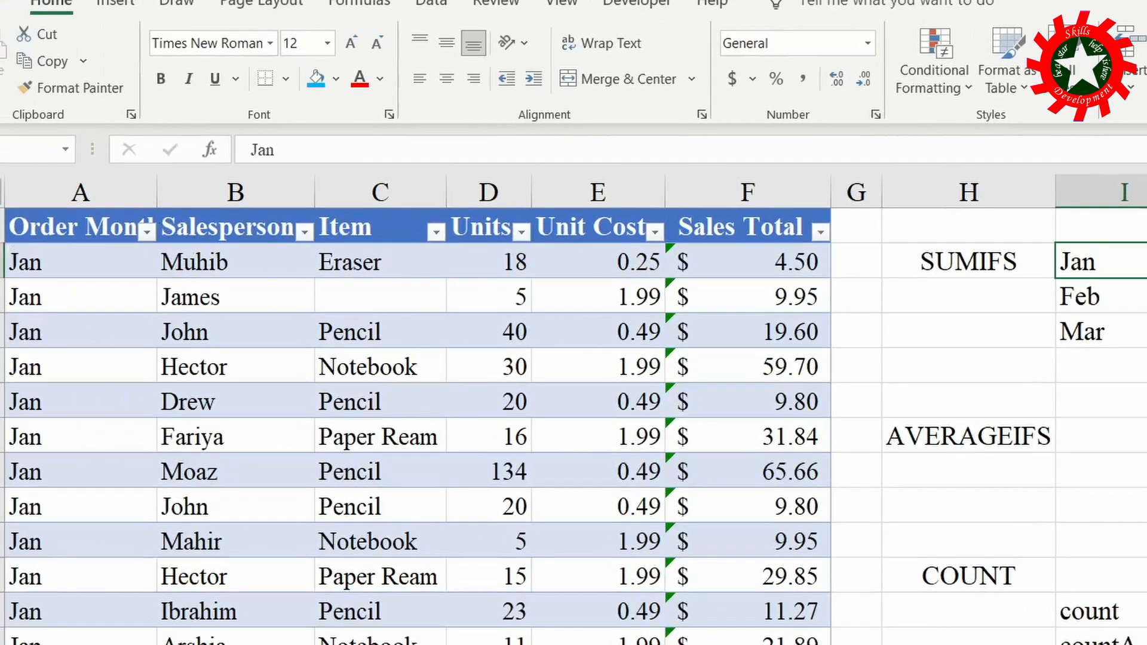
pyautogui.click(42, 263)
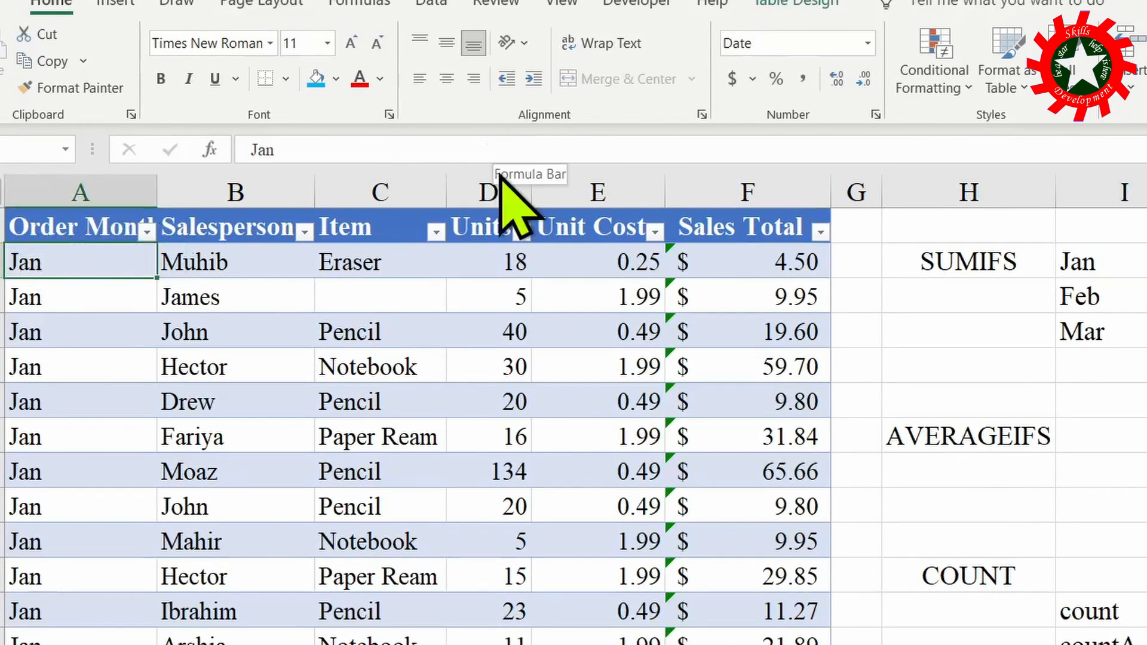
pyautogui.press('F2')
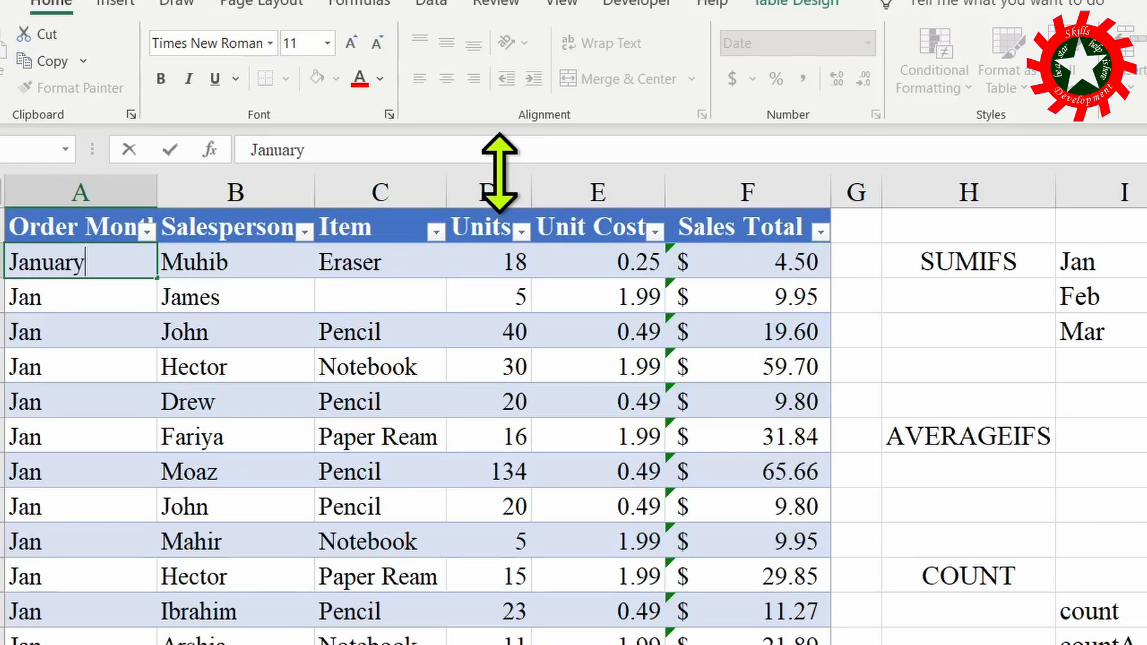
pyautogui.press('Return')
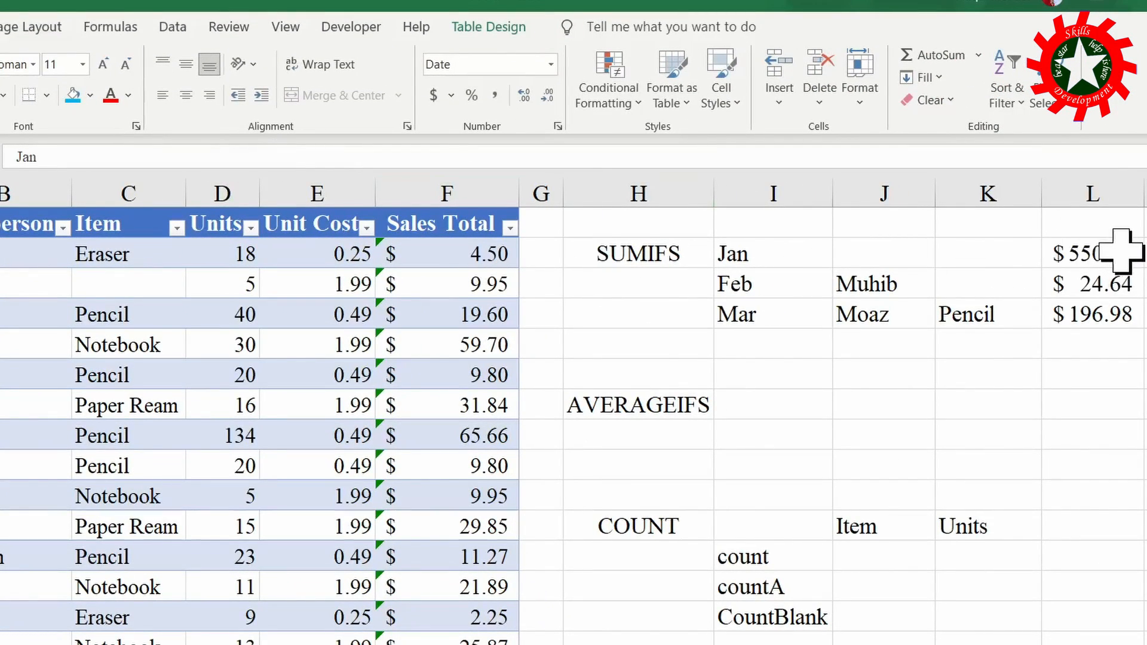
# - Append the wildcard & "*" to the I2 criterion in the L2 SUMIFS formula
pyautogui.click(1087, 254)
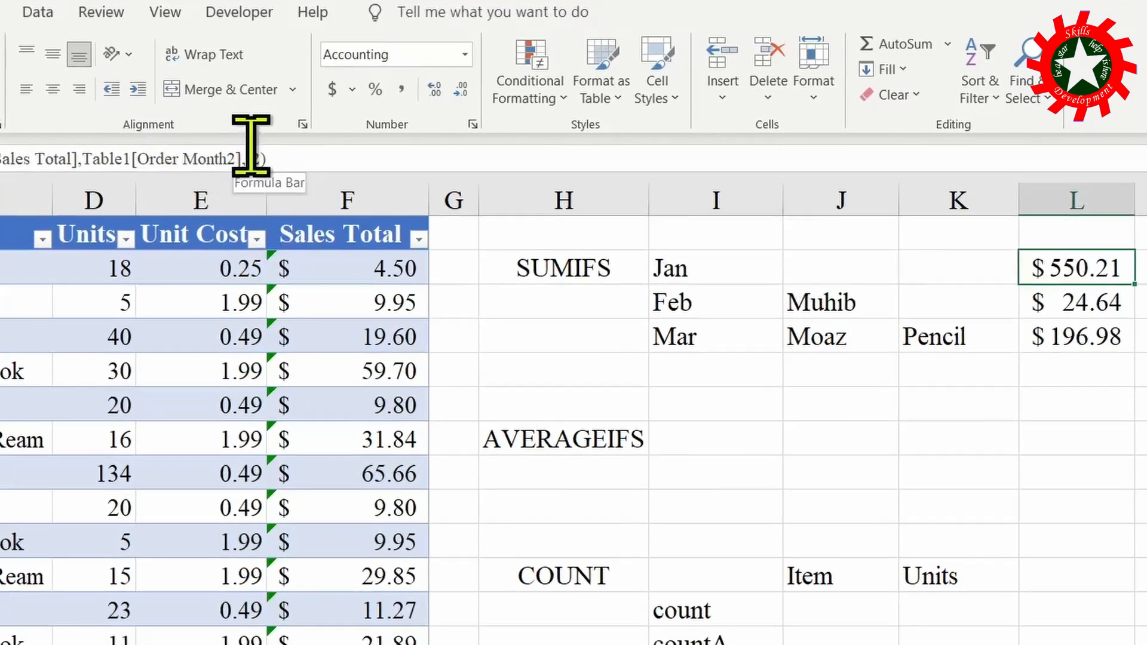
pyautogui.click(387, 156)
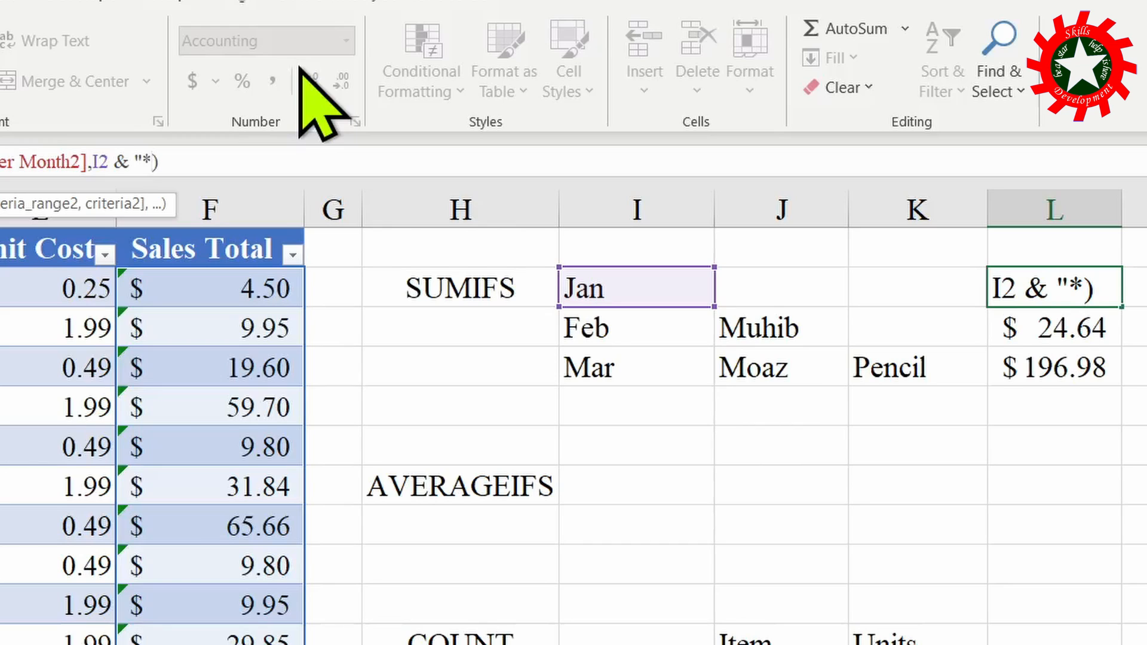
pyautogui.press('Return')
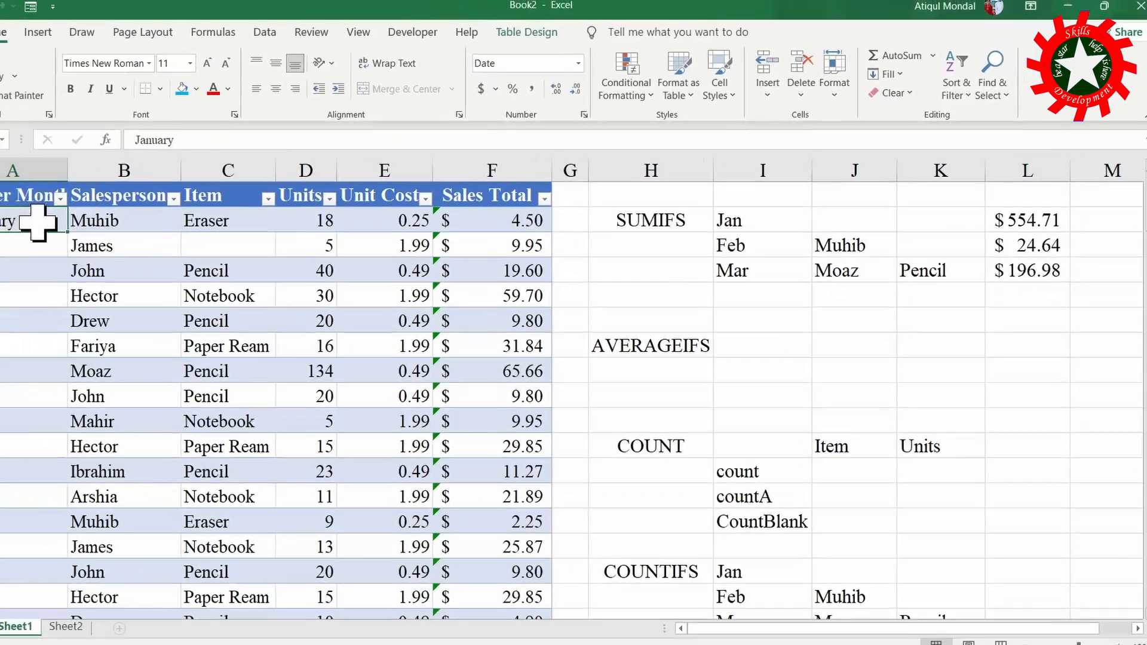
# - Change the first Order Month entry, cell A2, back to Jan
pyautogui.doubleClick(96, 214)
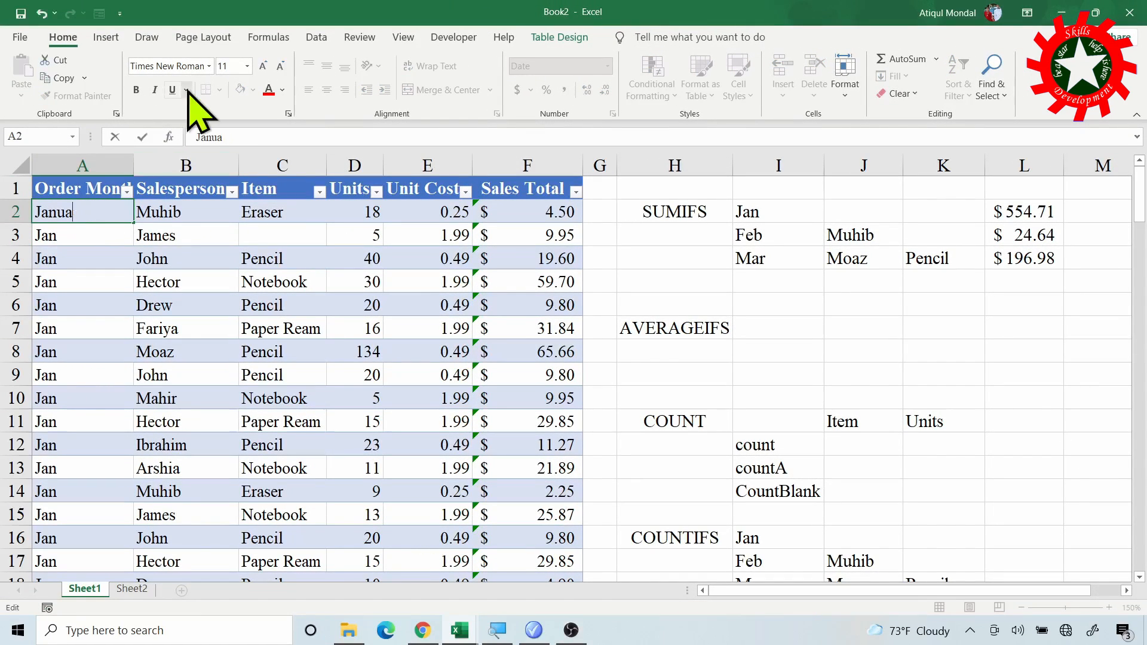
pyautogui.press('Return')
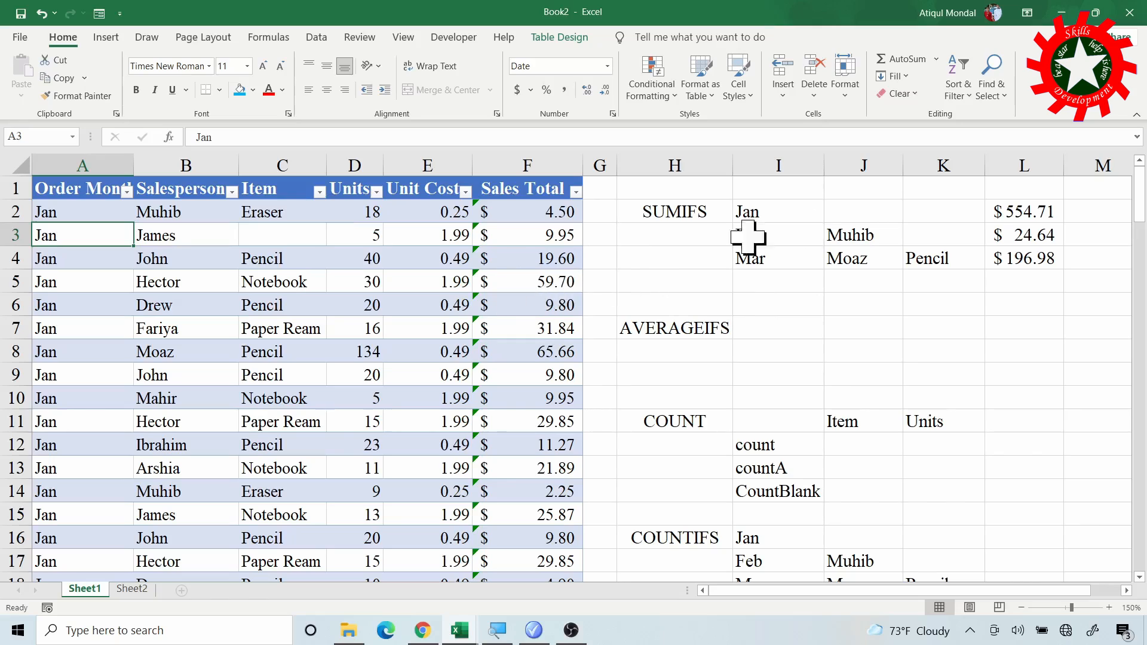
# - Start a SUMIFS formula in M2 with the table's Sales Total column as the sum range
pyautogui.click(1085, 212)
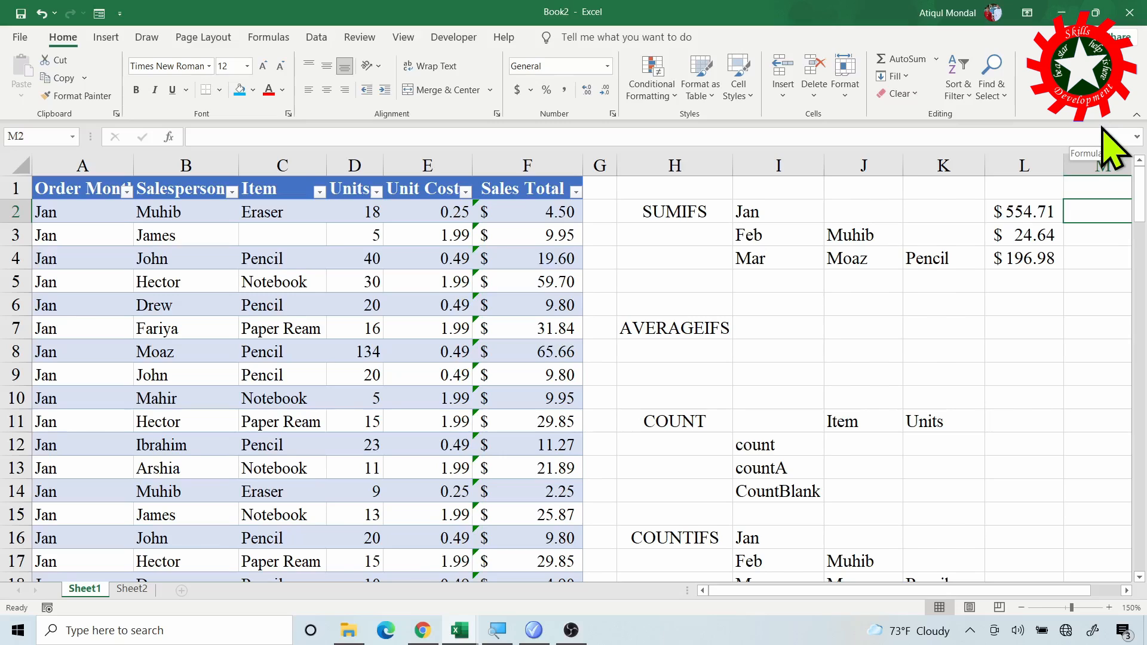
pyautogui.write('=')
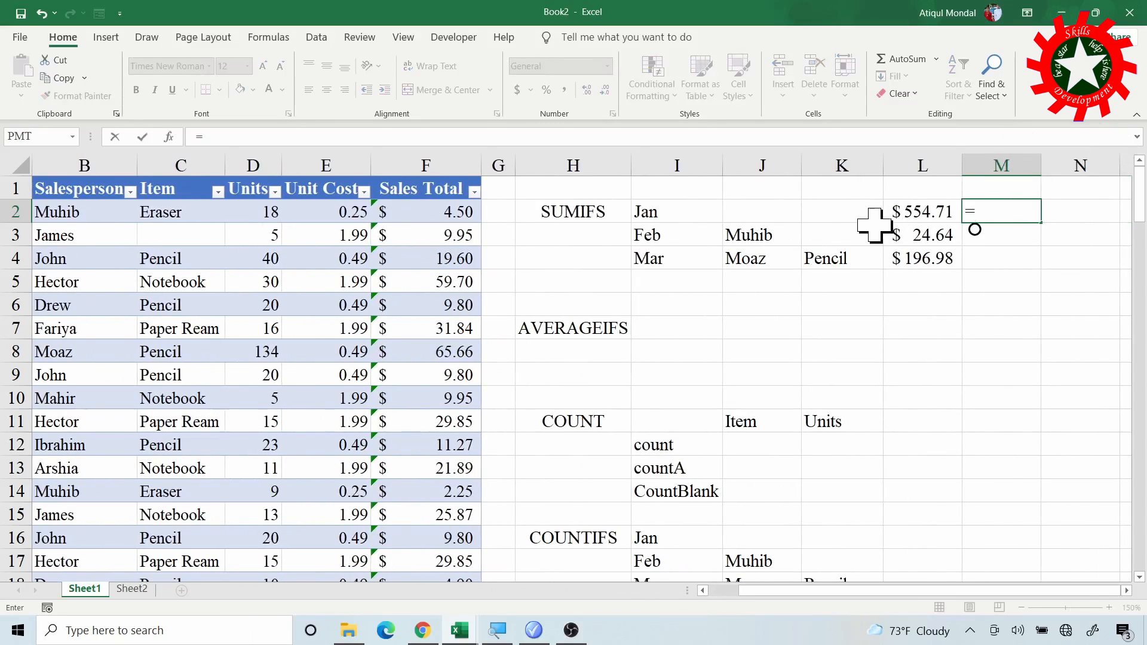
pyautogui.write('sum')
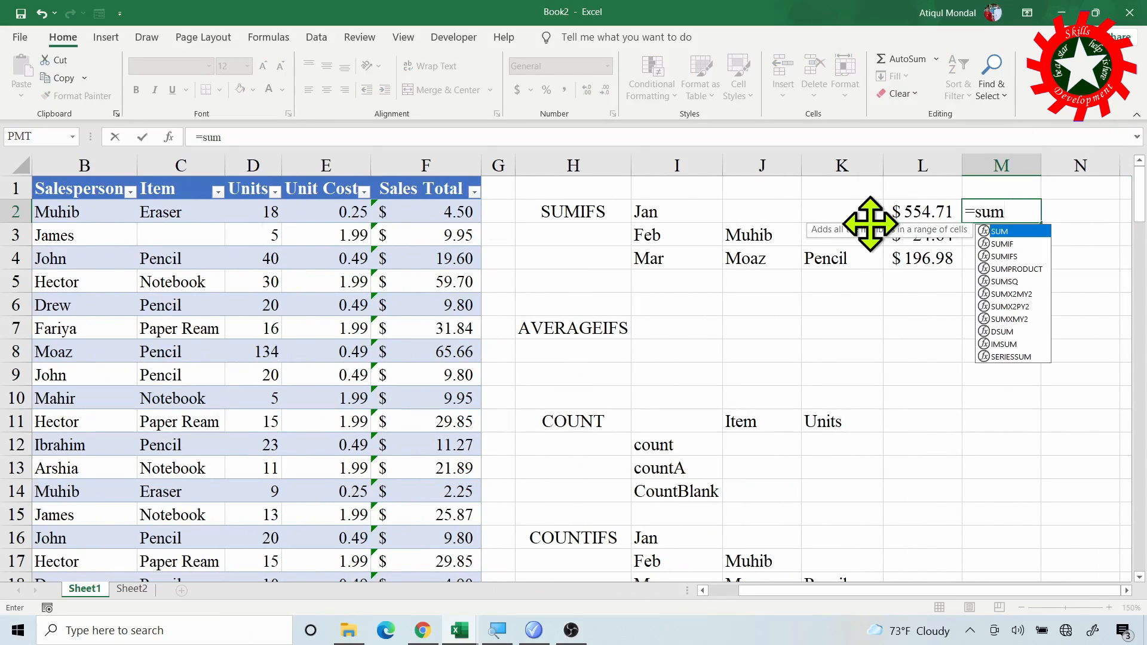
pyautogui.write('ifs')
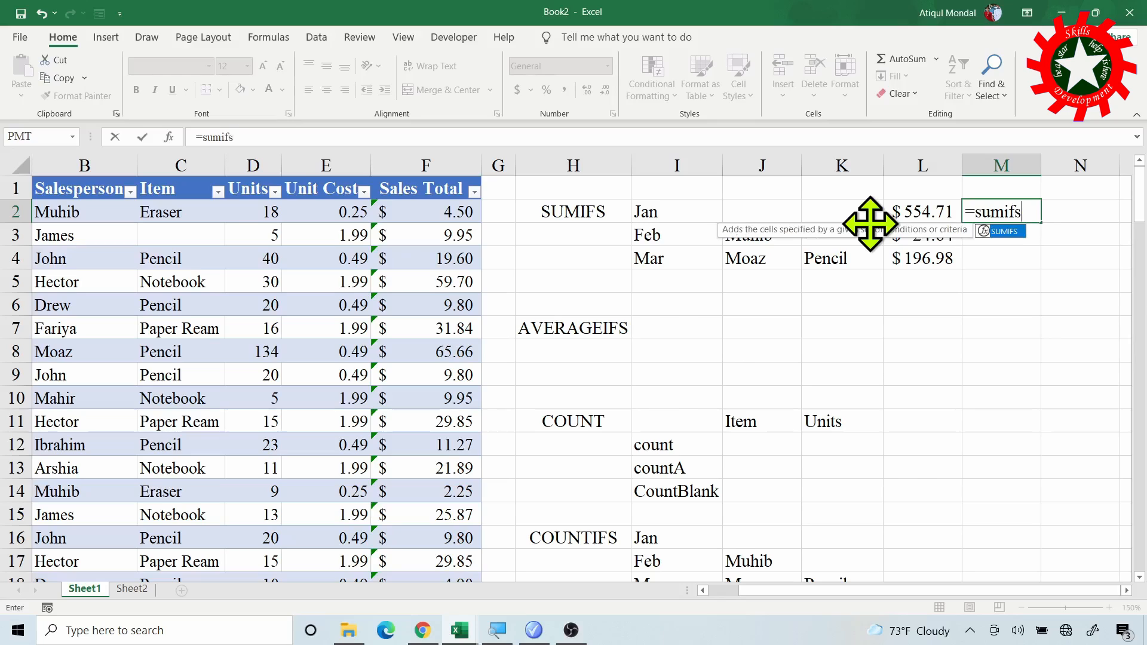
pyautogui.write('(')
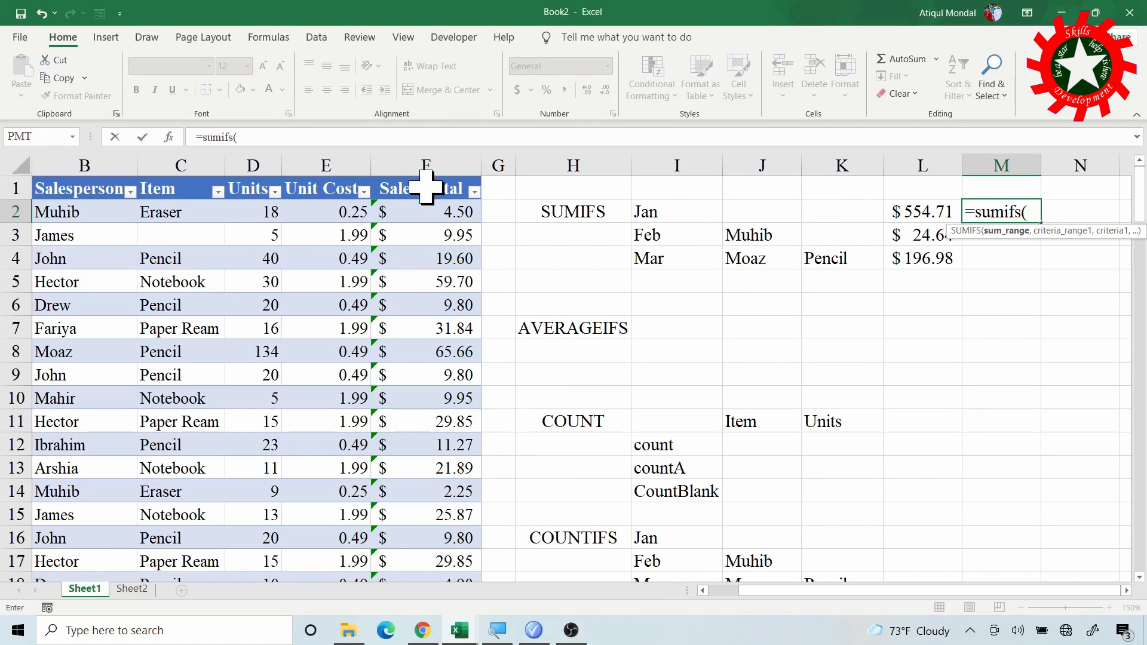
pyautogui.click(426, 169)
pyautogui.write(',')
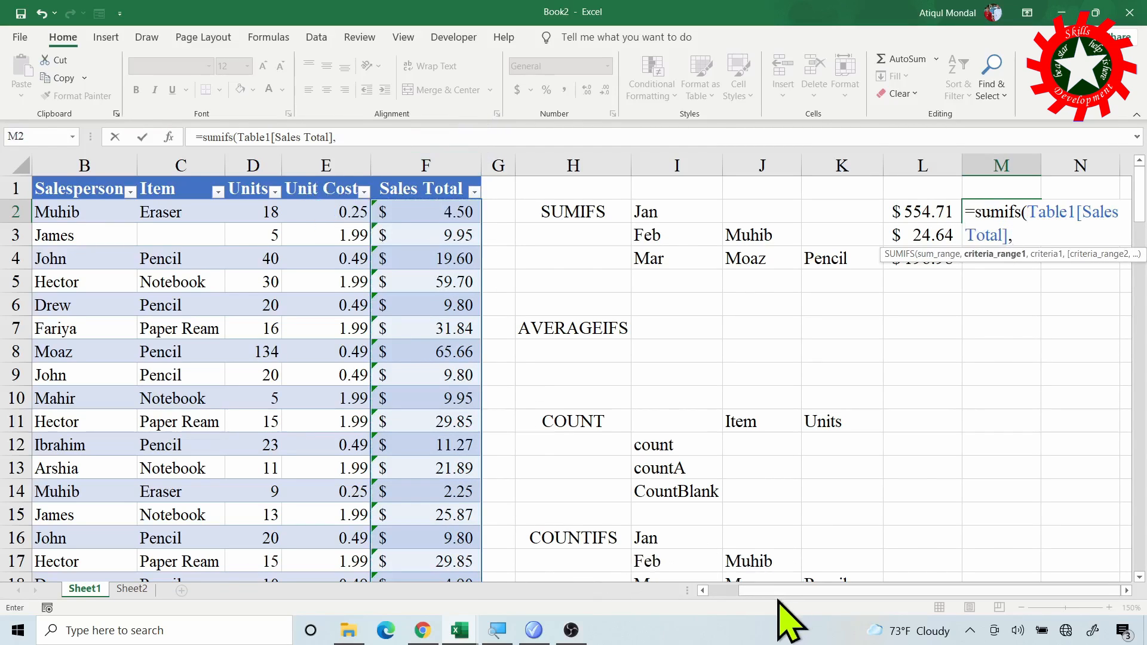
# - Add the Order Month column as criteria range 1 and I2 as its criterion in the M2 formula
pyautogui.moveTo(775, 592); pyautogui.dragTo(735, 592)
pyautogui.click(99, 172)
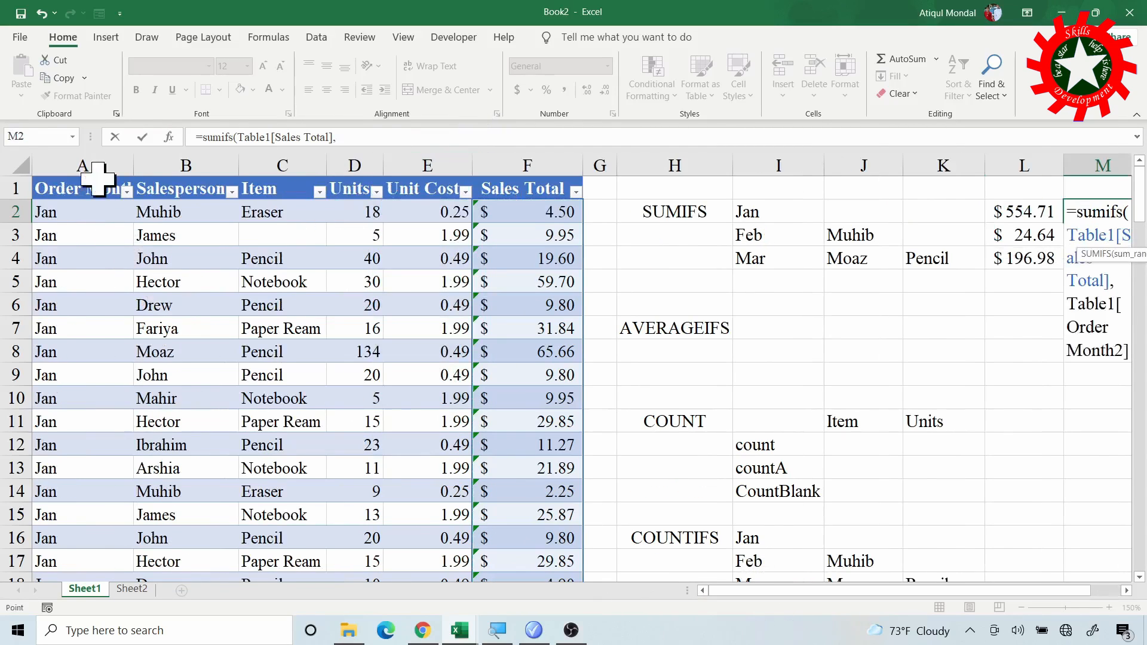
pyautogui.write(',')
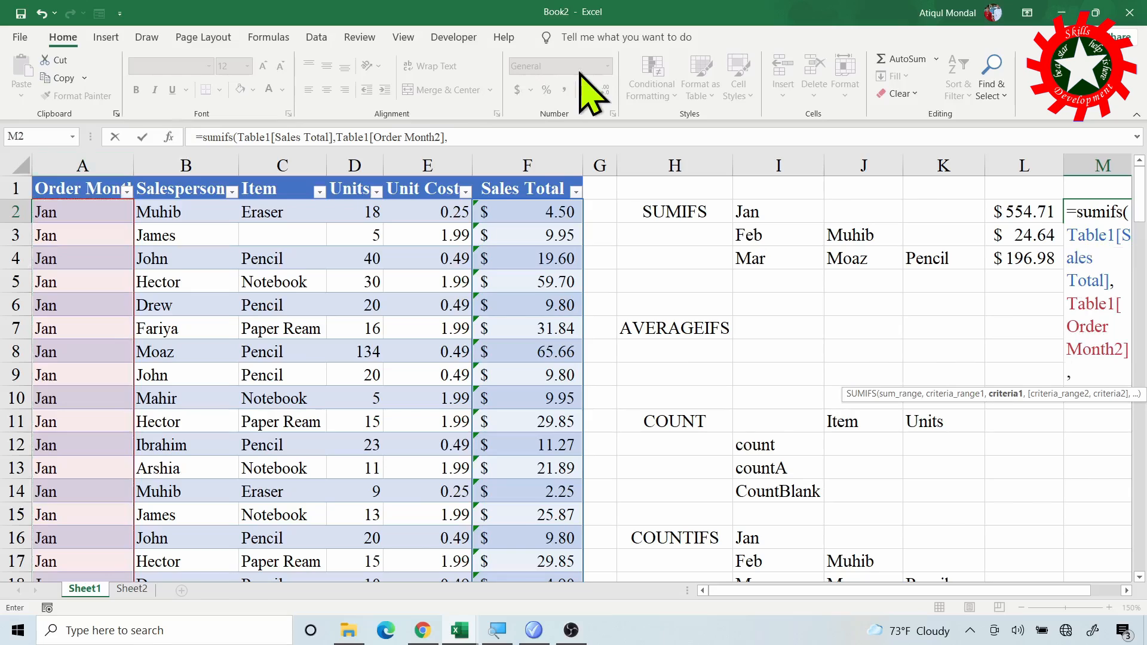
pyautogui.click(757, 211)
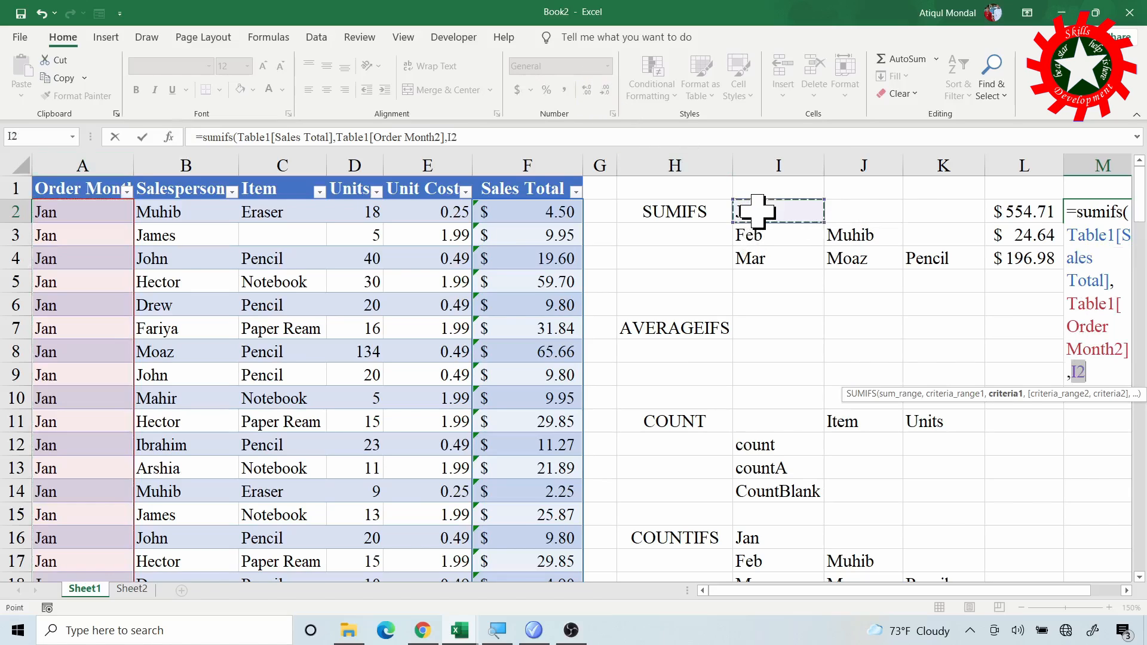
pyautogui.write(',')
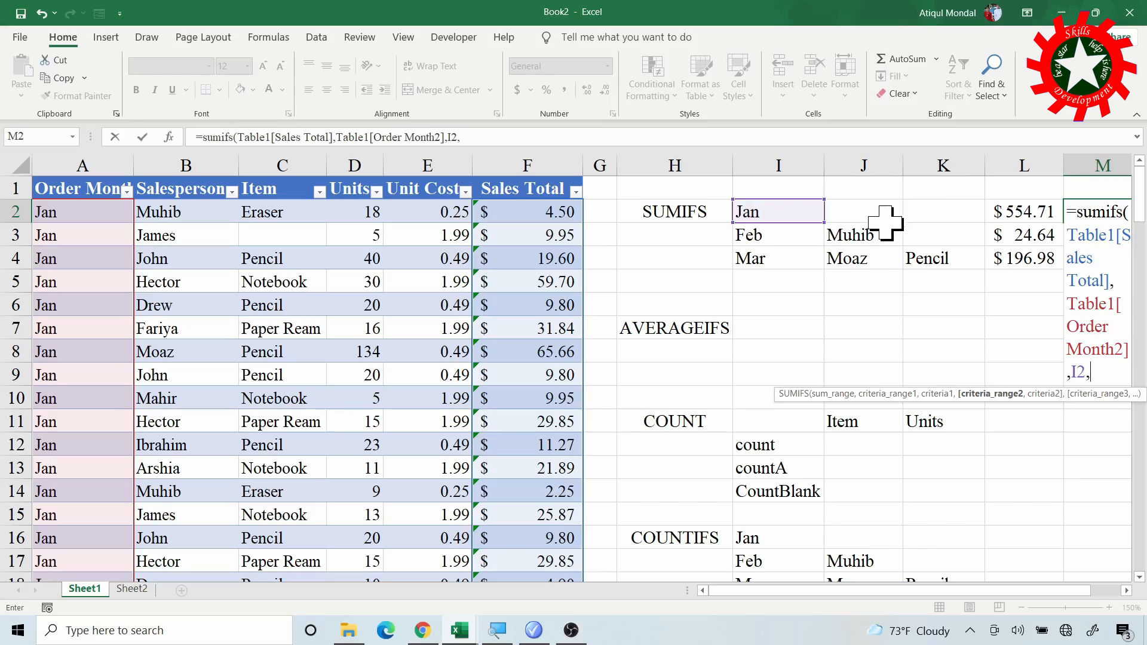
# - Add the Sales Total column as criteria range 2 with the criterion ">30" and complete the M2 formula
pyautogui.click(526, 168)
pyautogui.write(',')
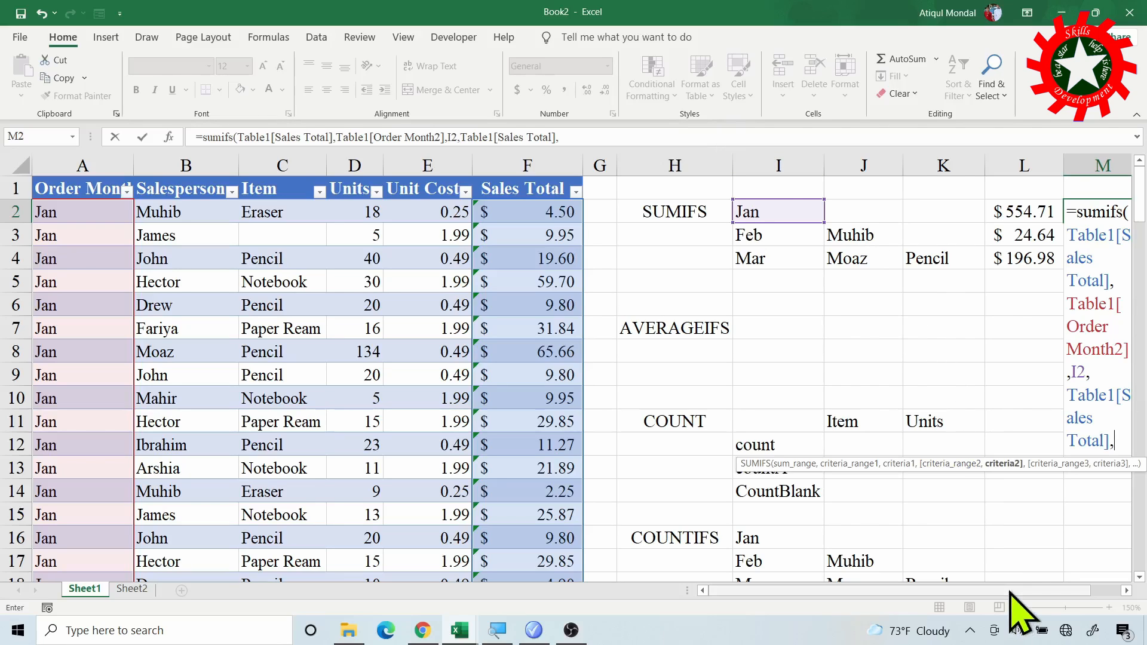
pyautogui.hscroll(1, 1024, 609)
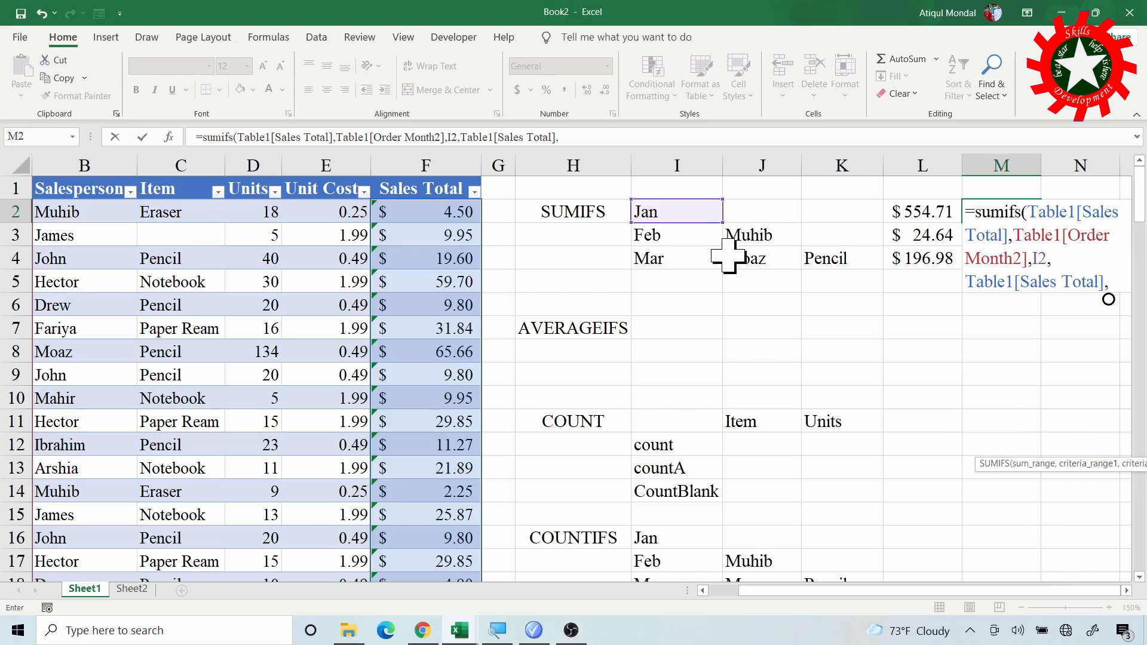
pyautogui.click(591, 137)
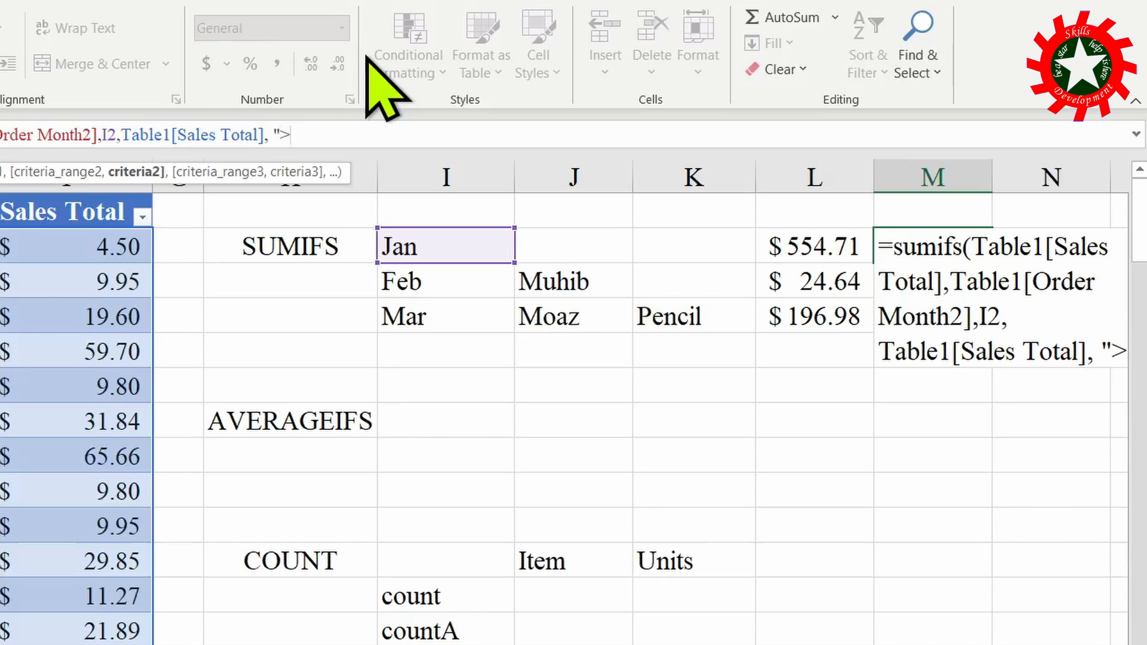
pyautogui.write('30')
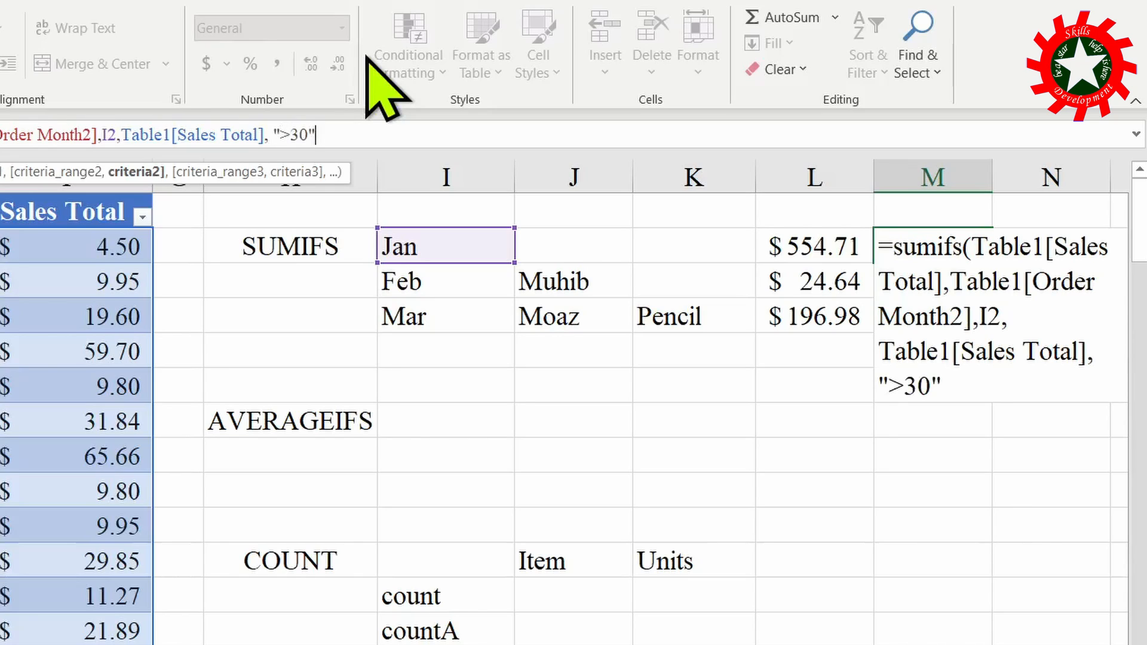
pyautogui.write('")')
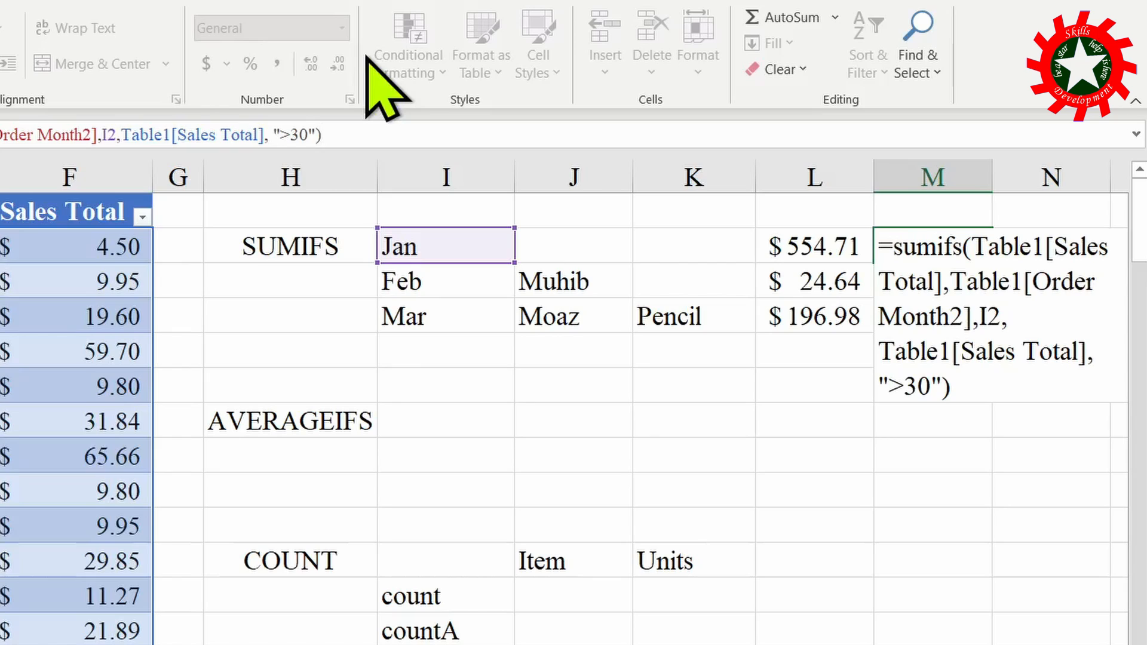
pyautogui.press('Return')
# - Select the January Sales Total values above 30 together to check their sum against the M2 result
pyautogui.click(944, 242)
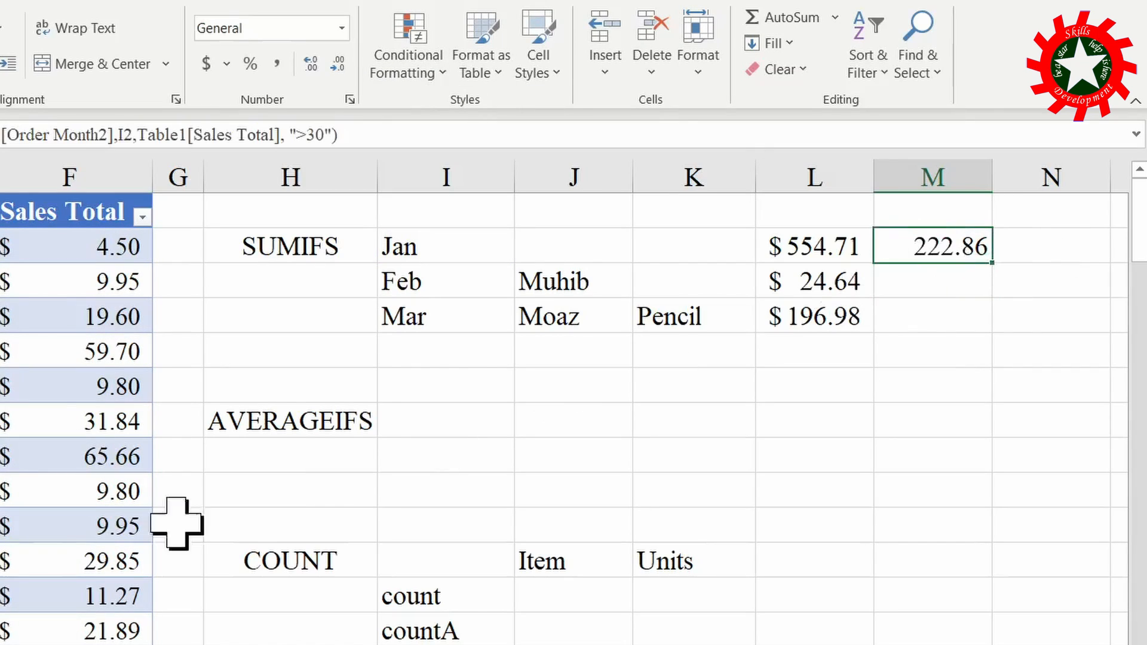
pyautogui.scroll(-2, 127, 351)
pyautogui.scroll(-1, 69, 360)
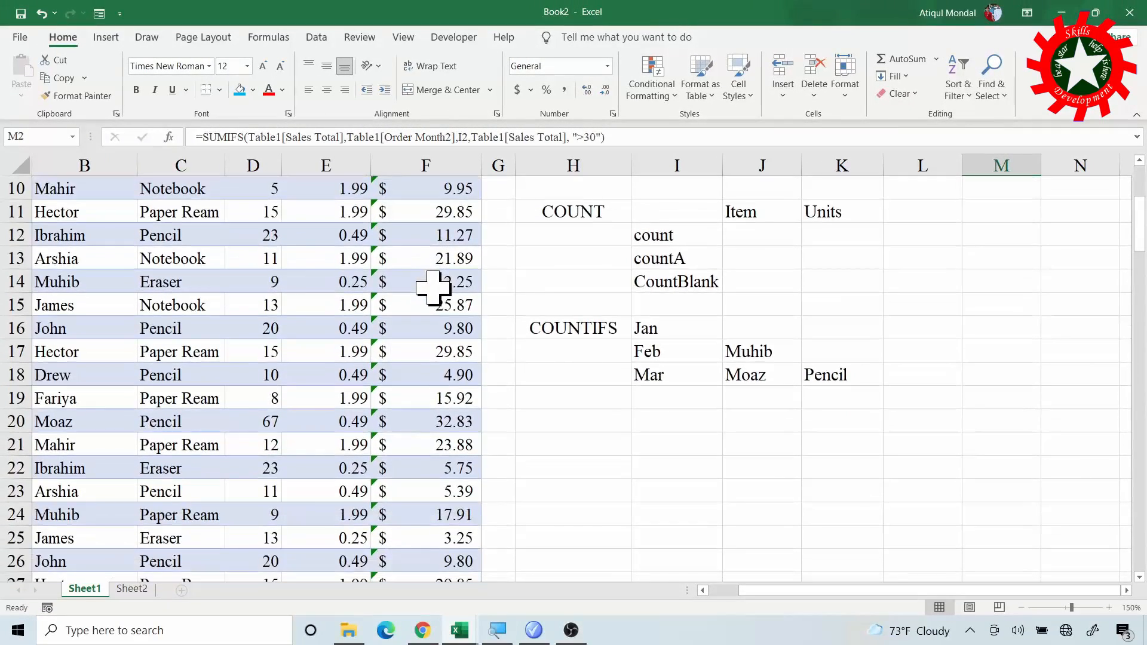
pyautogui.moveTo(750, 590); pyautogui.dragTo(698, 590)
pyautogui.scroll(-1, 384, 464)
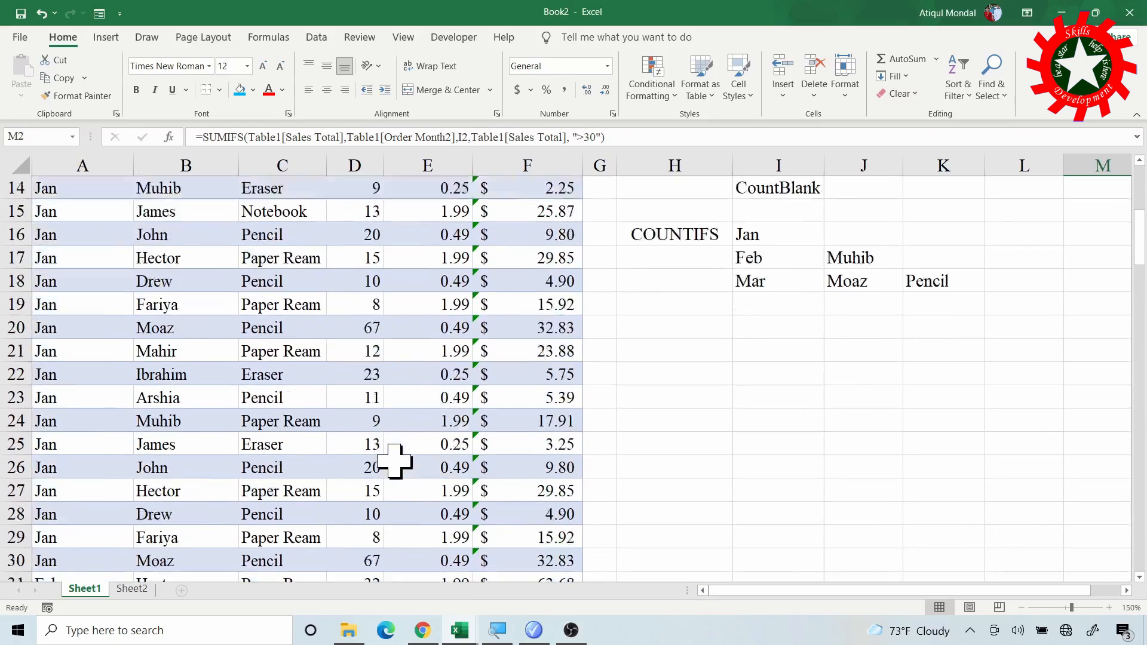
pyautogui.scroll(1, 356, 459)
pyautogui.scroll(-2, 356, 460)
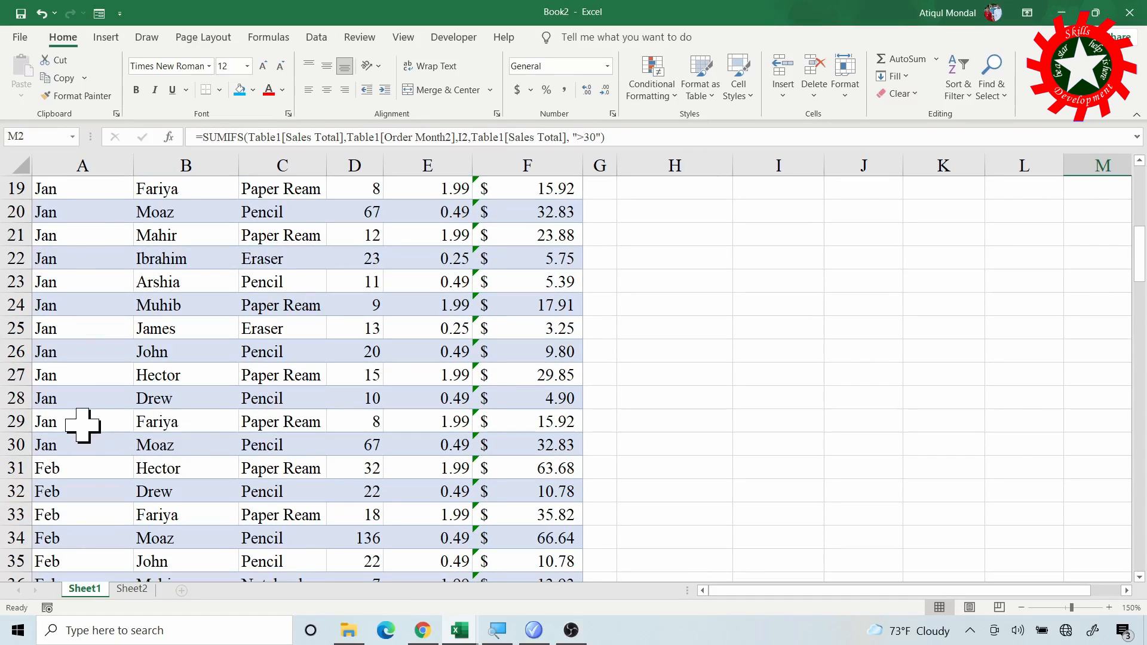
pyautogui.click(566, 451)
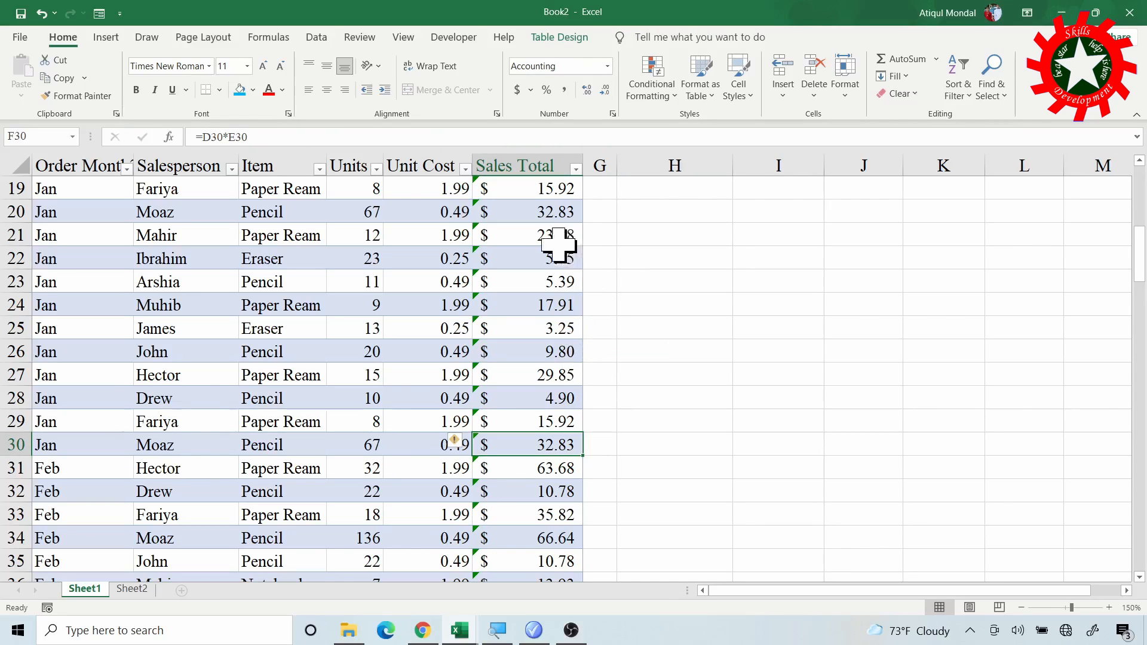
pyautogui.keyDown('ctrl'); pyautogui.click(562, 210); pyautogui.keyUp('ctrl')
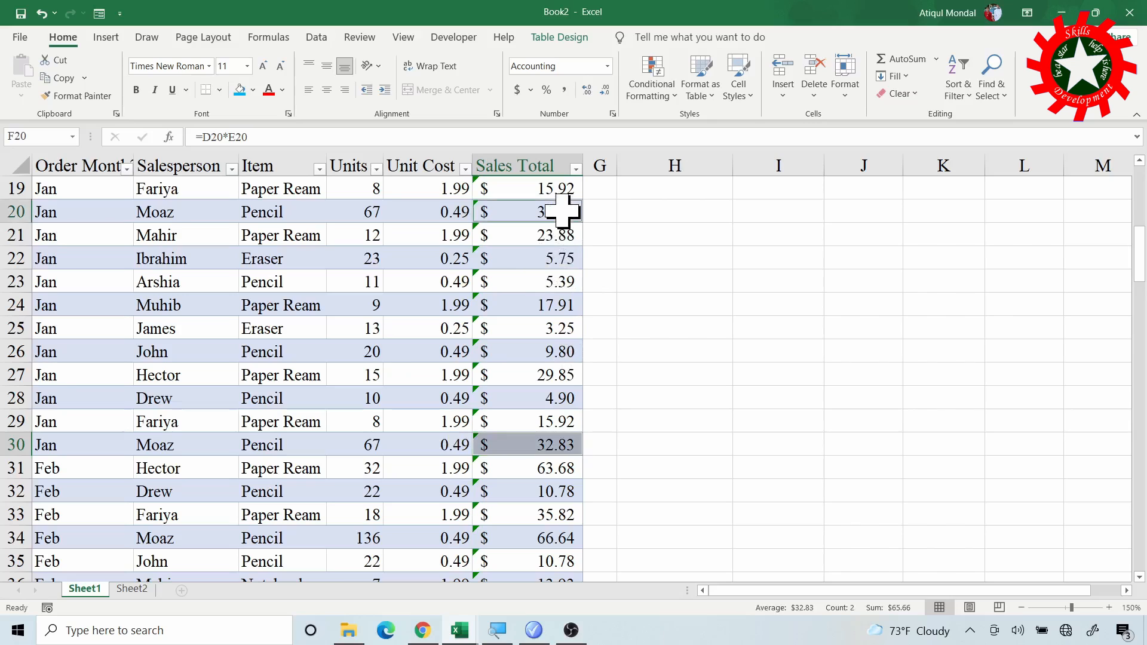
pyautogui.scroll(3, 615, 257)
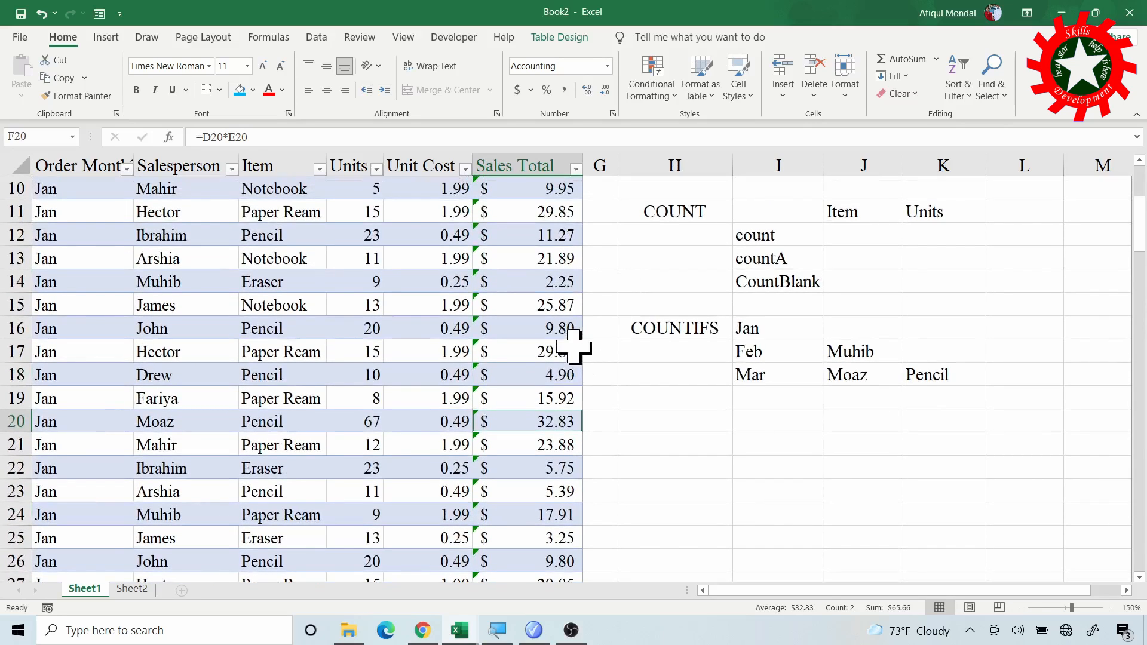
pyautogui.scroll(2, 588, 335)
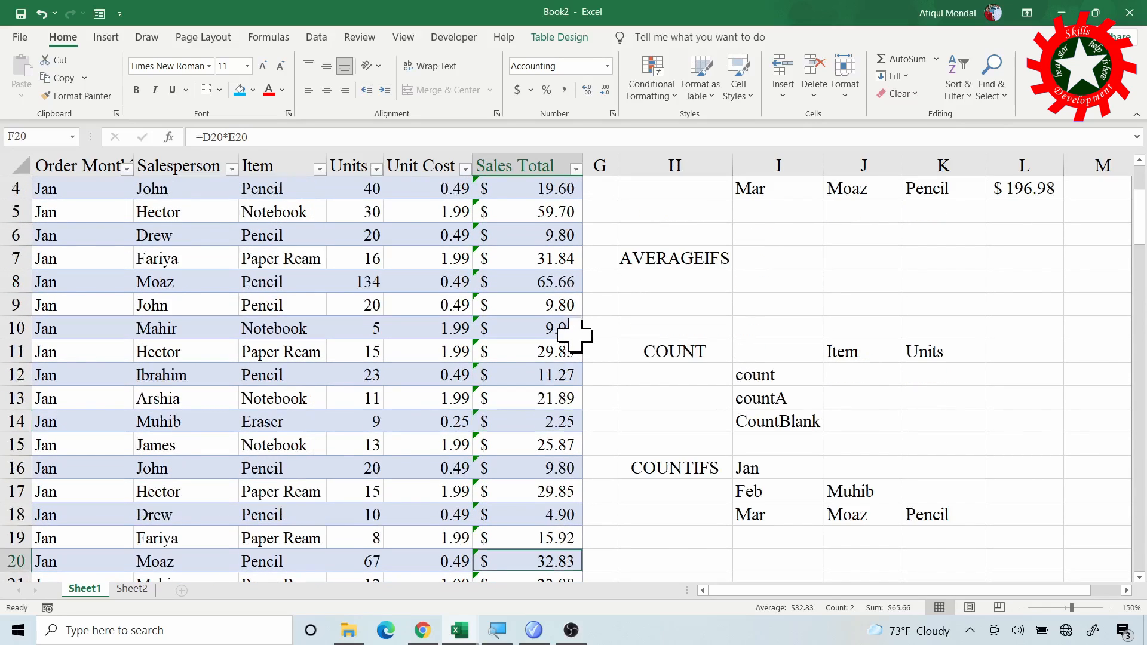
pyautogui.keyDown('ctrl'); pyautogui.click(561, 280); pyautogui.keyUp('ctrl')
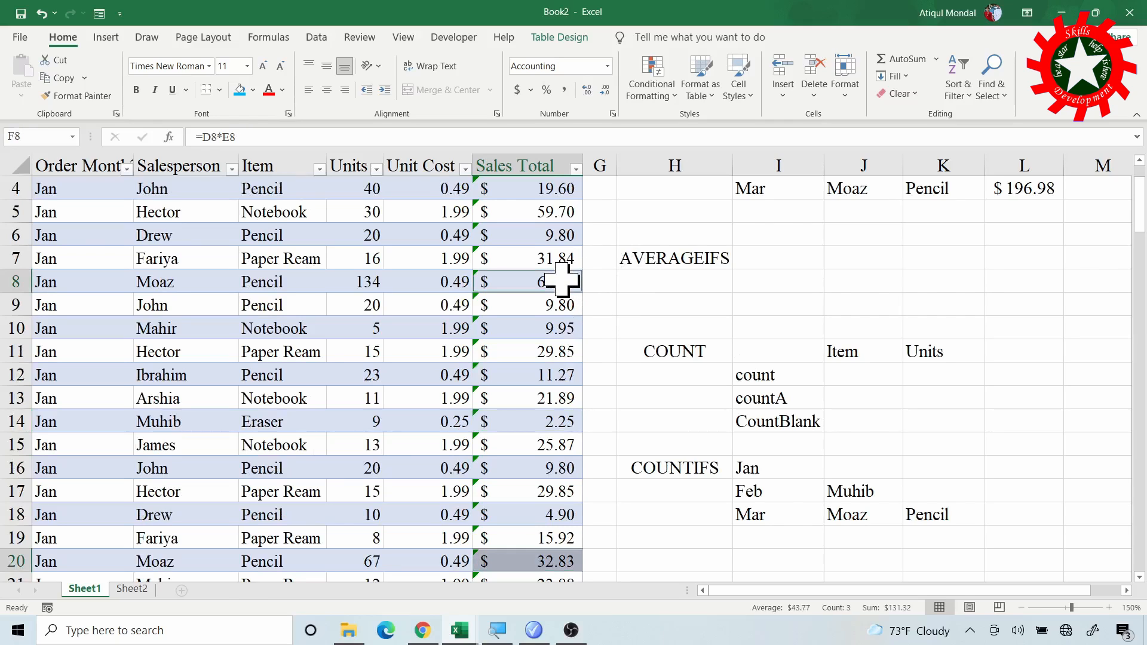
pyautogui.keyDown('ctrl'); pyautogui.click(557, 210); pyautogui.keyUp('ctrl')
pyautogui.scroll(1, 626, 264)
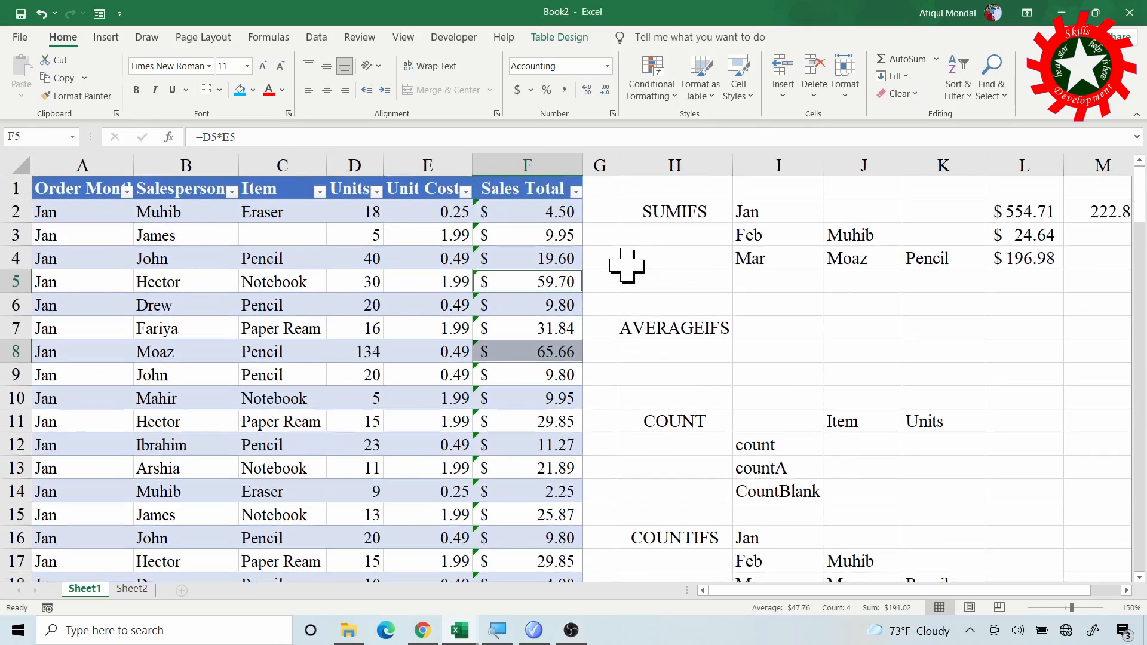
pyautogui.keyDown('ctrl'); pyautogui.click(560, 328); pyautogui.keyUp('ctrl')
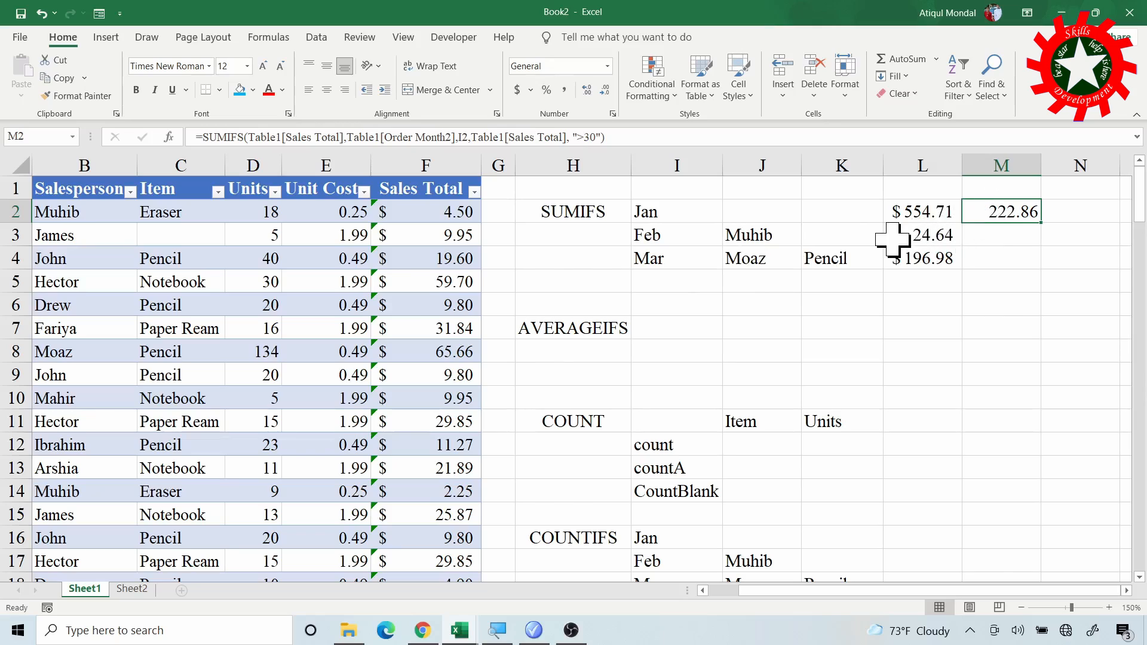
# - Enter 30 in cell M1 above the new SUMIFS result
pyautogui.click(977, 187)
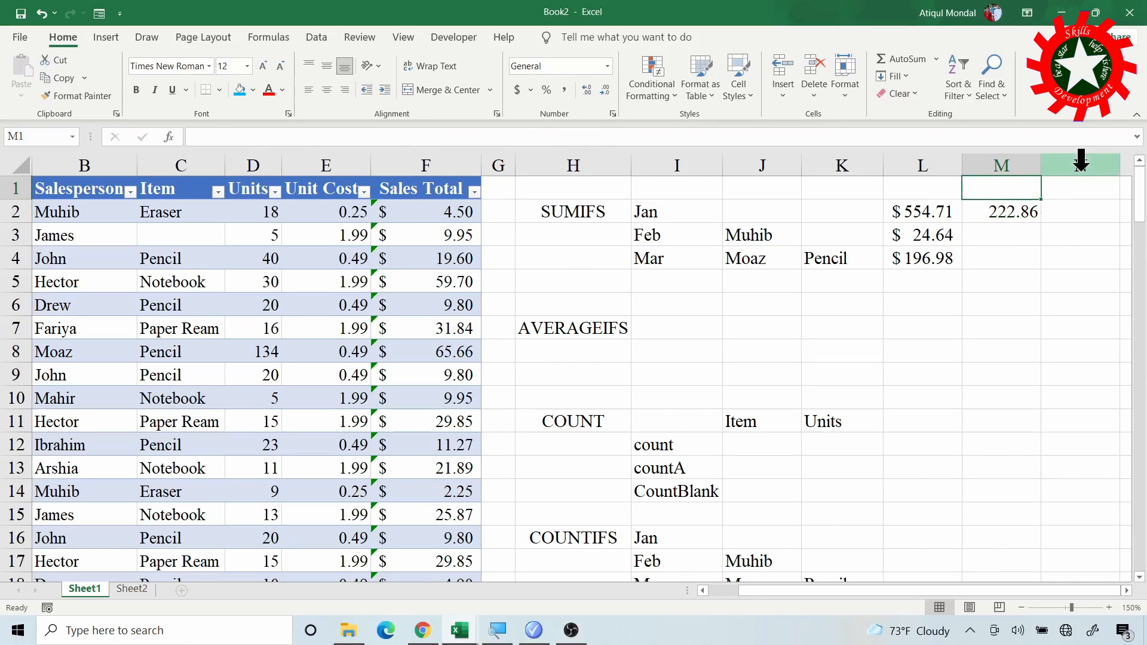
pyautogui.write('30')
pyautogui.press('Return')
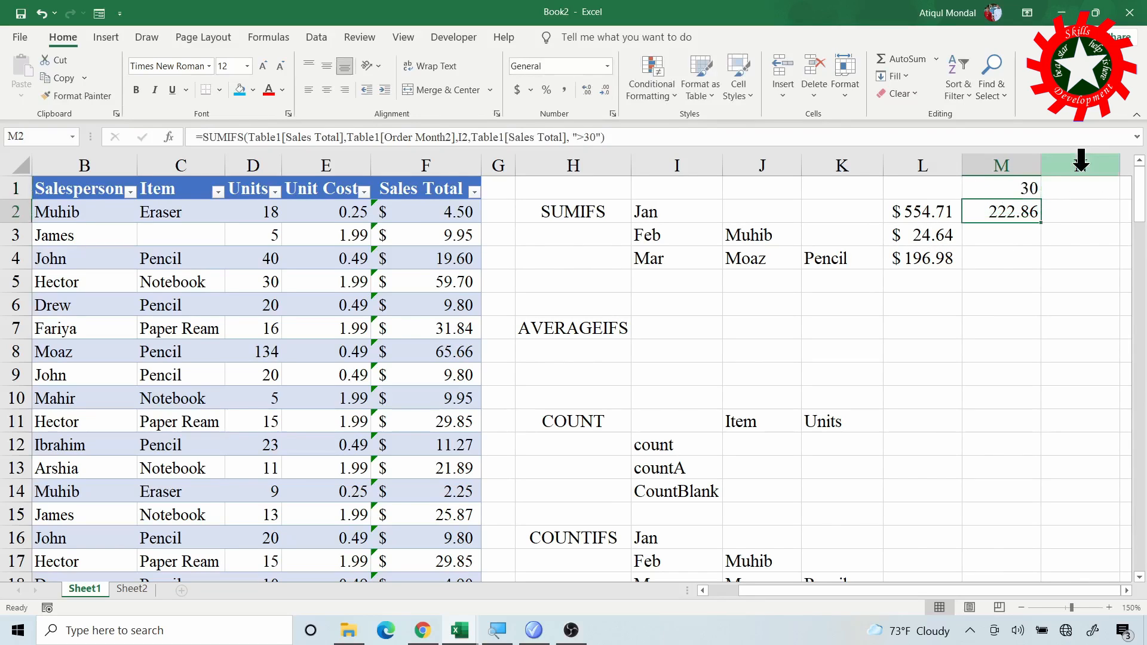
# - Replace the fixed 30 in the M2 SUMIFS criterion with a reference to M1, making it ">" & M1
pyautogui.click(588, 136)
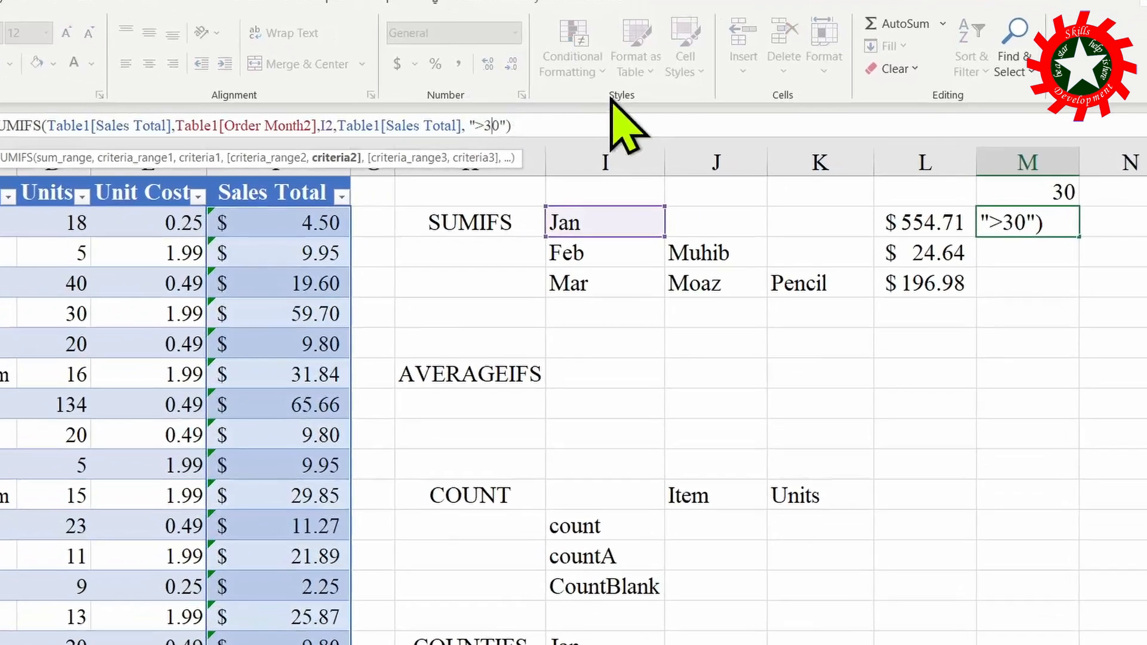
pyautogui.write('"')
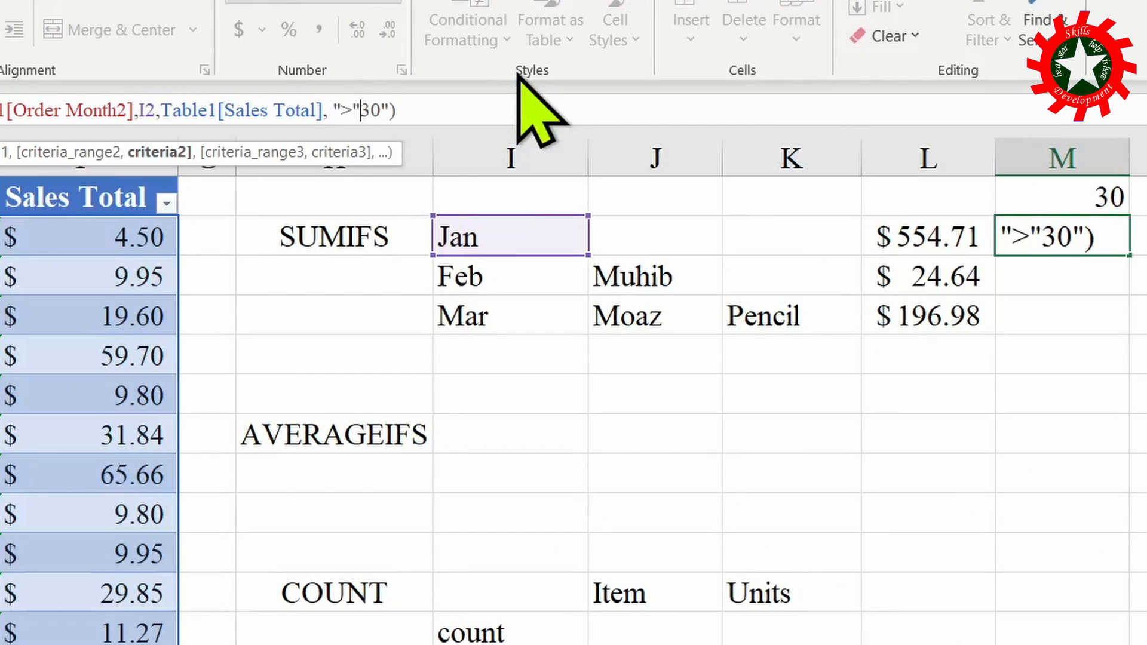
pyautogui.write(' &')
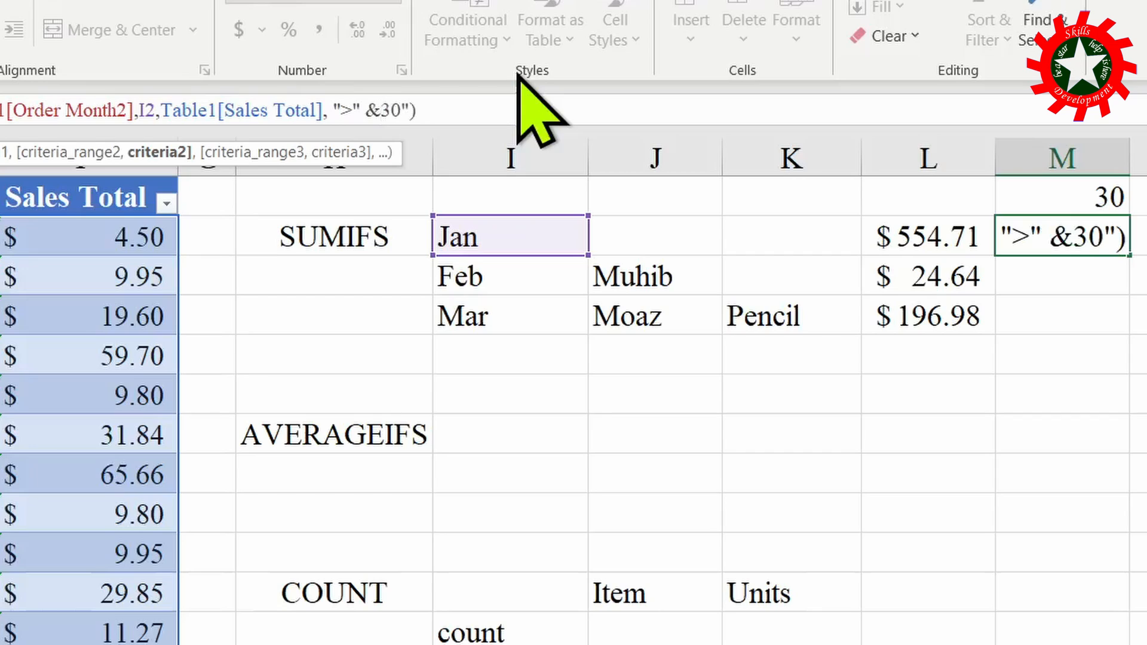
pyautogui.press('Delete')
pyautogui.press('Delete')
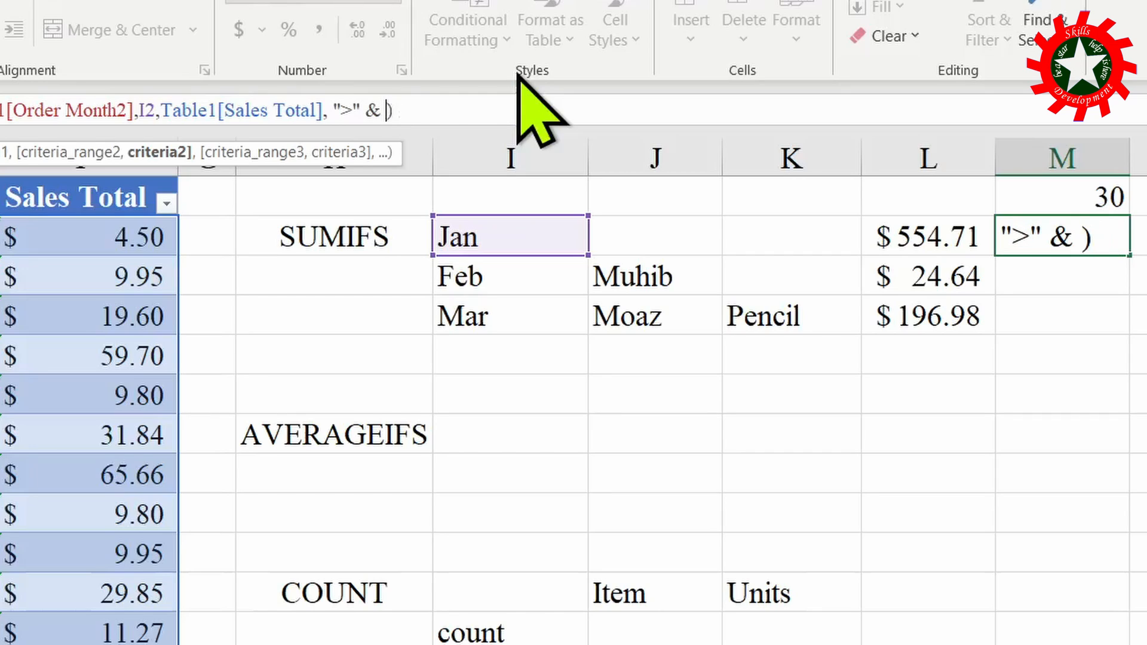
pyautogui.click(1052, 198)
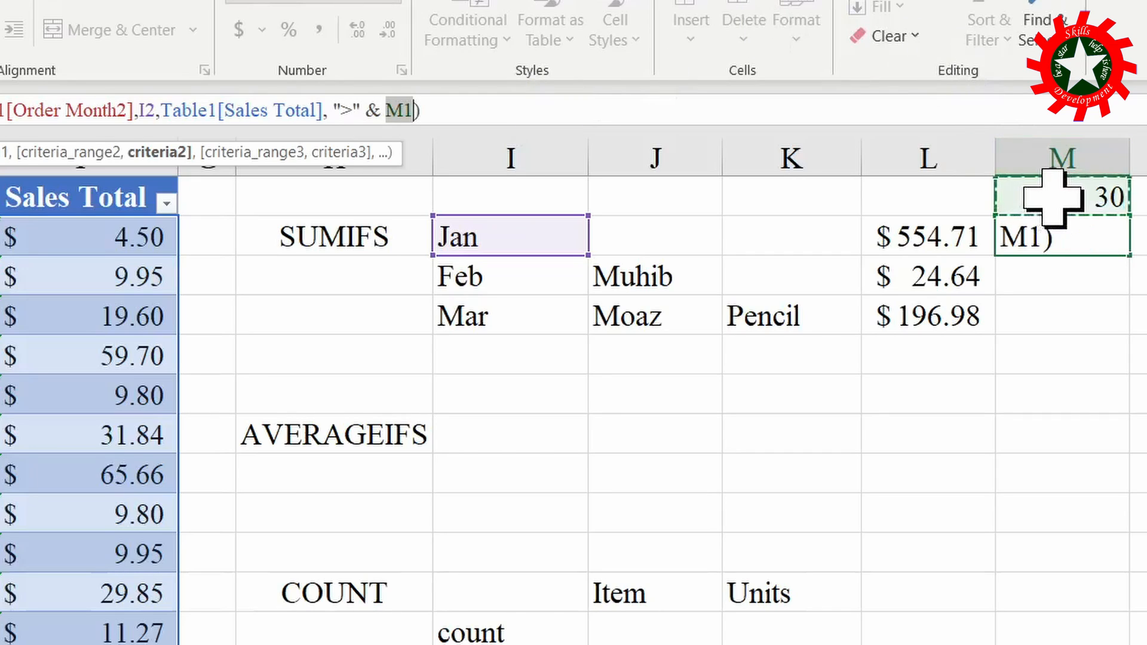
pyautogui.press('Return')
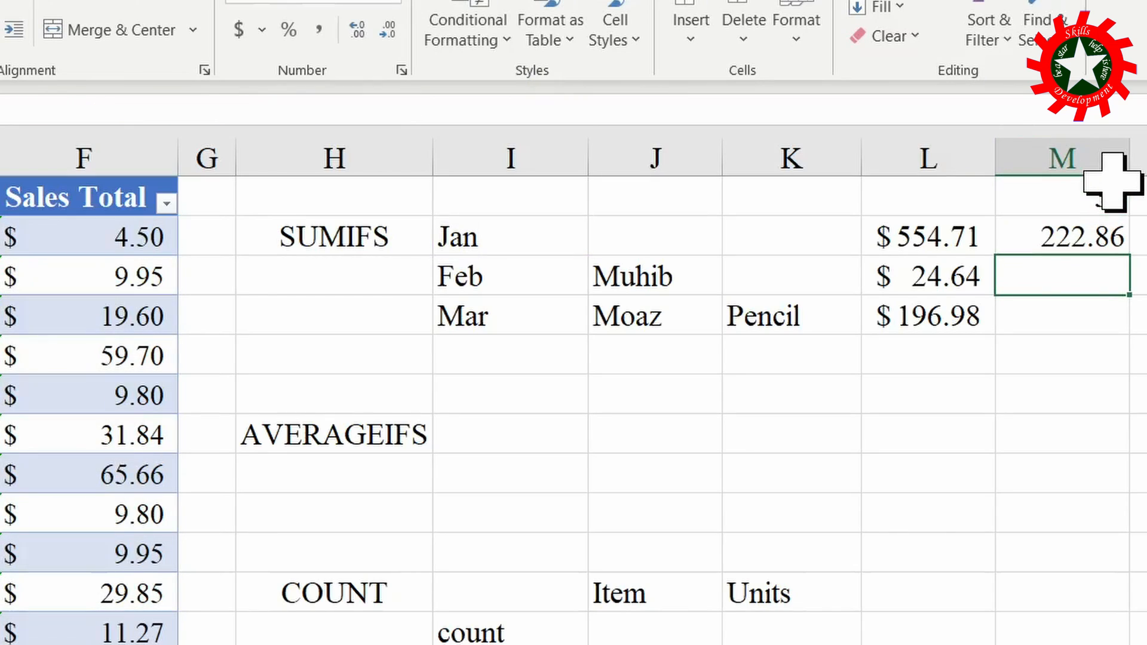
# - Change the threshold in cell M1 to 32
pyautogui.click(1096, 192)
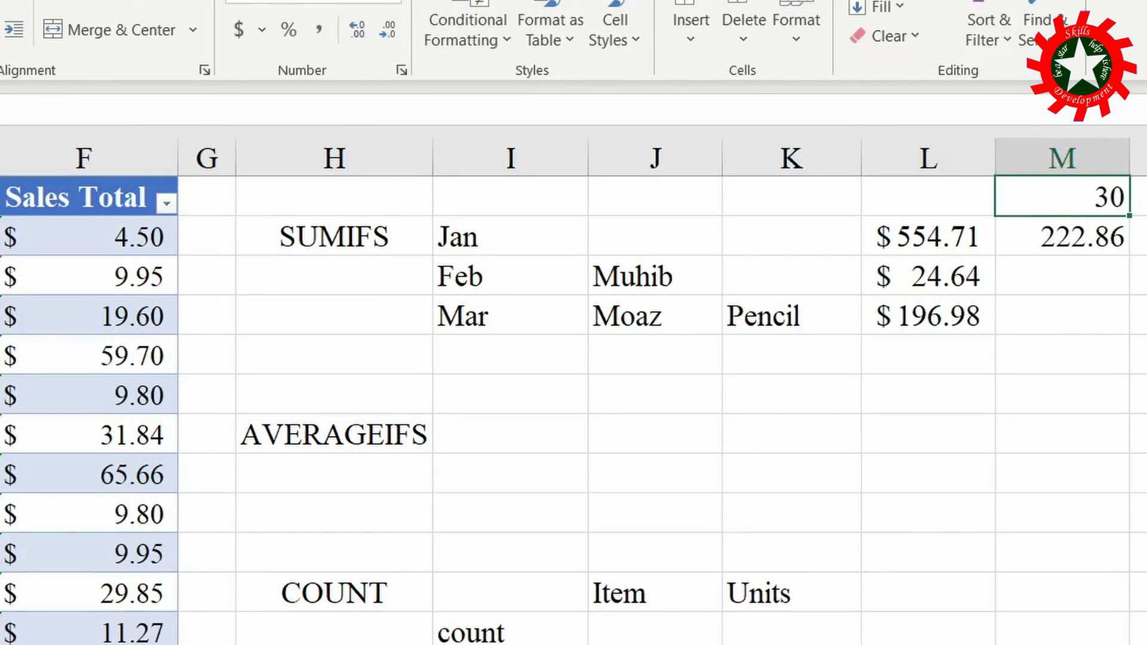
pyautogui.write('3')
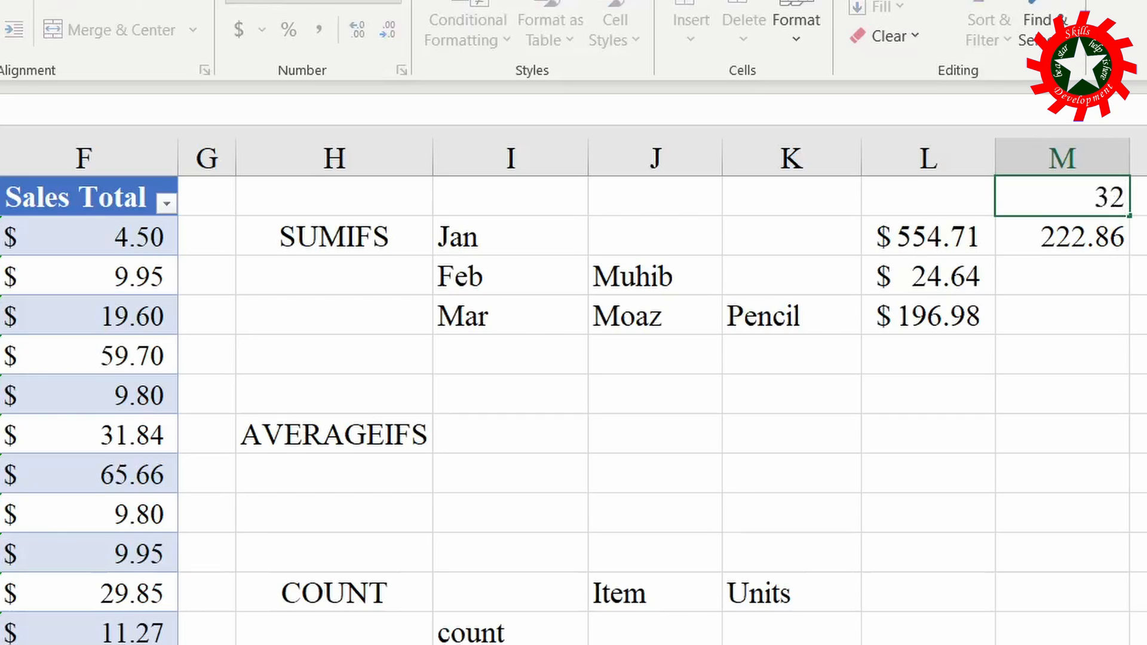
pyautogui.press('Return')
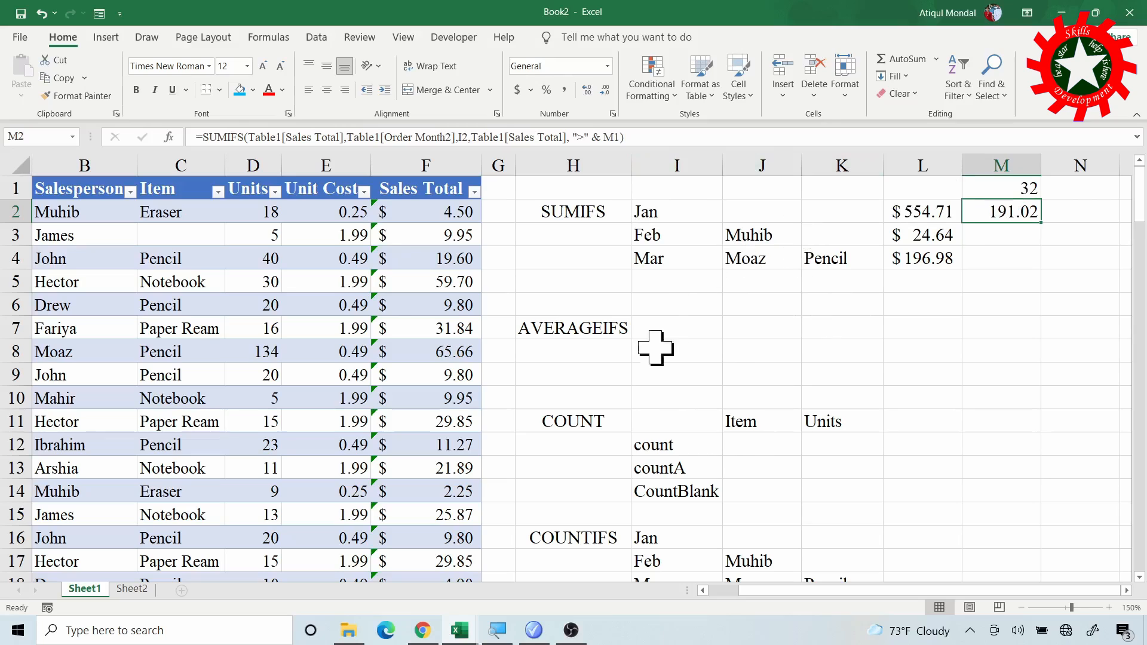
# - Copy the SUMIFS criteria and formulas in I2:L4 into the AVERAGEIFS section starting at I7
pyautogui.moveTo(647, 209); pyautogui.dragTo(915, 257)
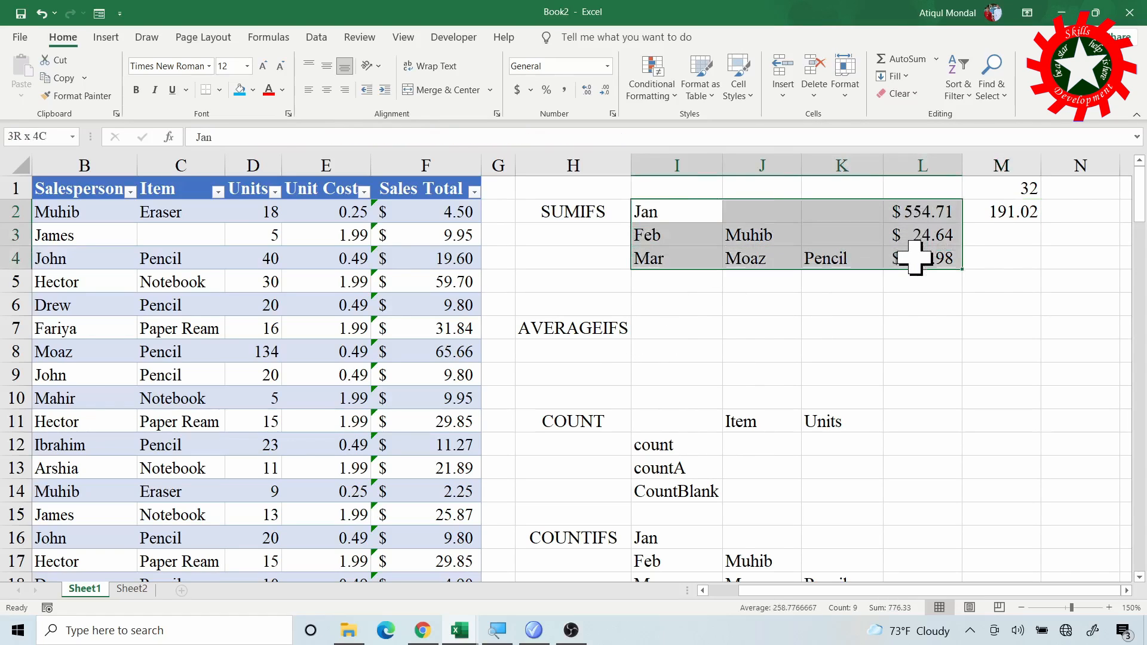
pyautogui.hotkey('ctrl', 'c')
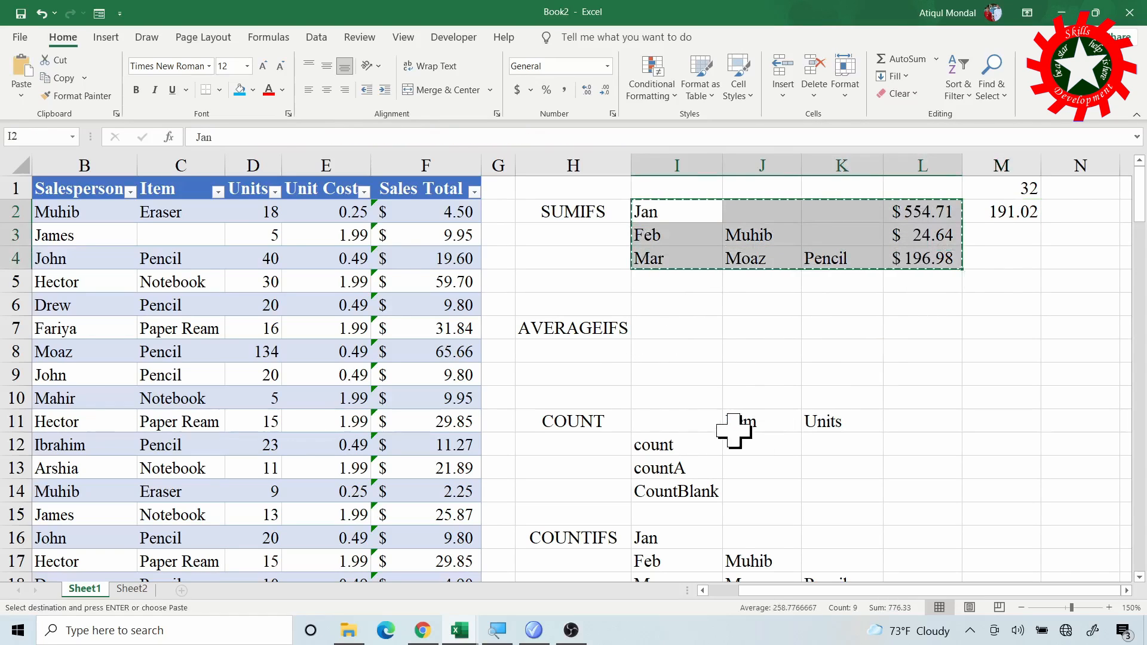
pyautogui.click(689, 337)
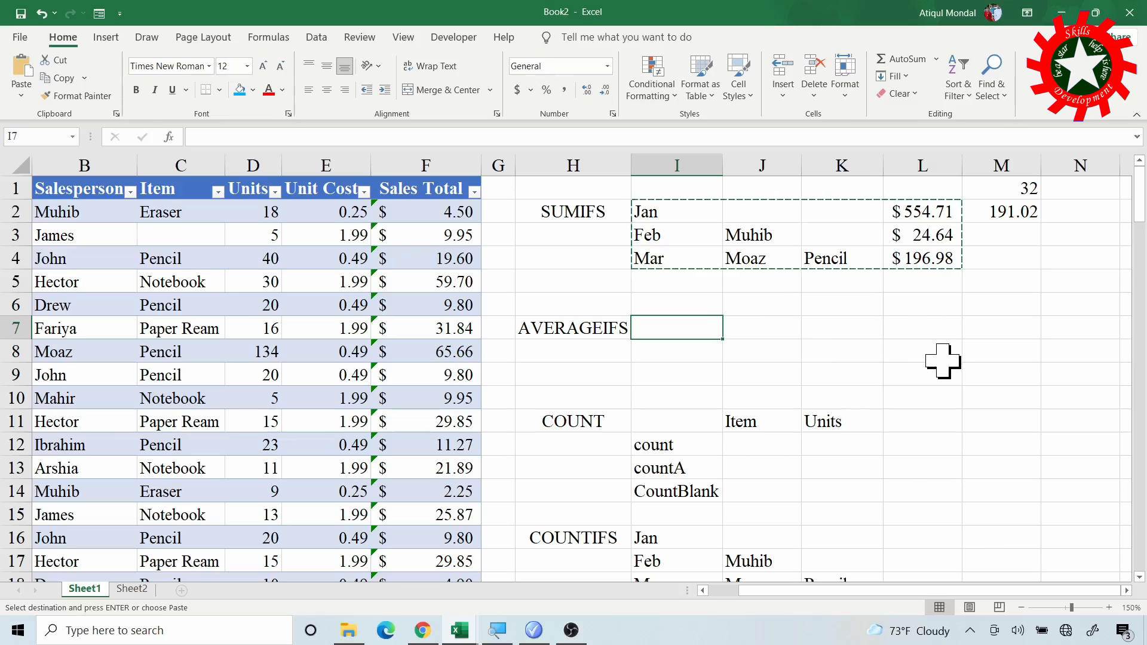
pyautogui.hotkey('ctrl', 'v')
# - Change the function in the L7 formula from SUMIFS to AVERAGEIFS, keeping its arguments
pyautogui.click(914, 327)
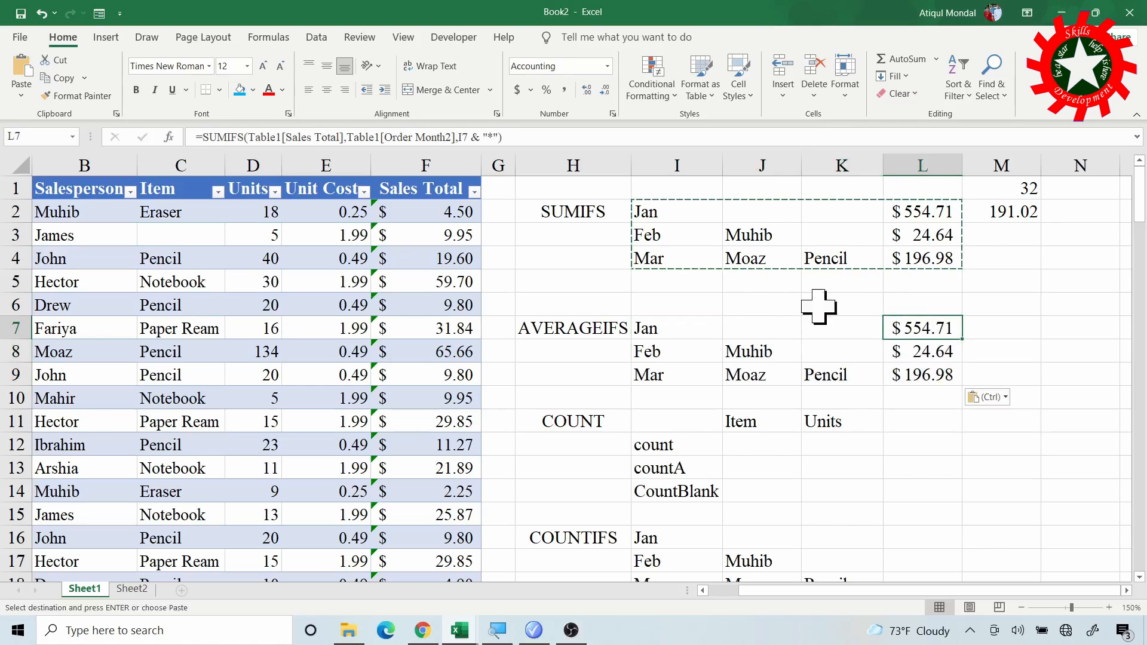
pyautogui.click(203, 137)
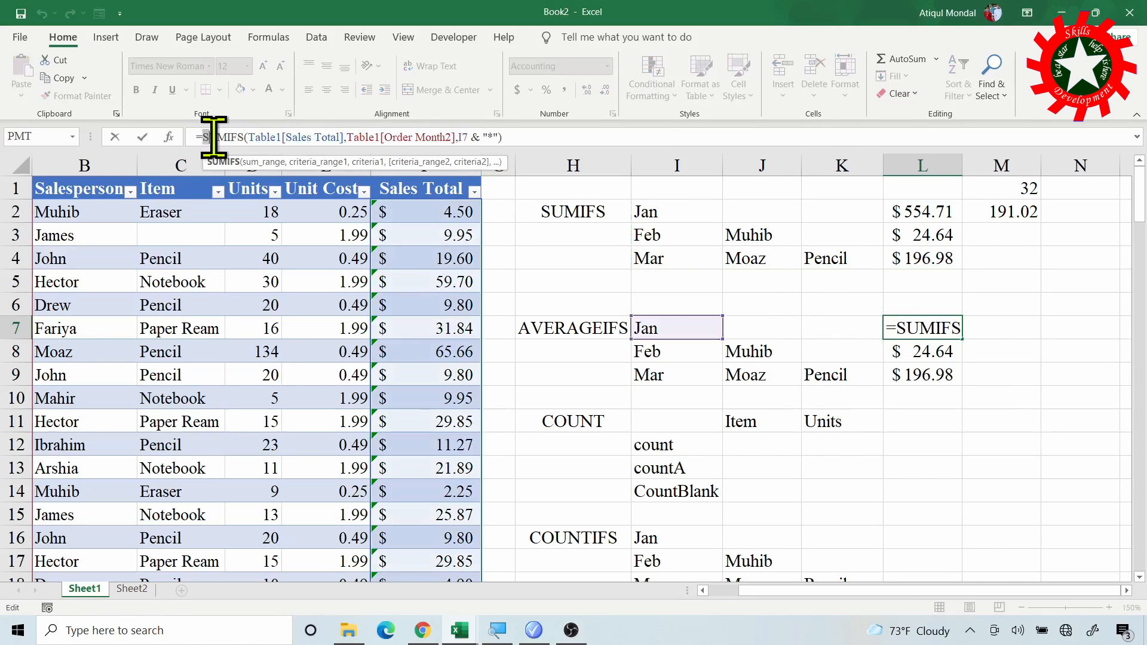
pyautogui.doubleClick(239, 137)
pyautogui.press('BackSpace')
pyautogui.write('a')
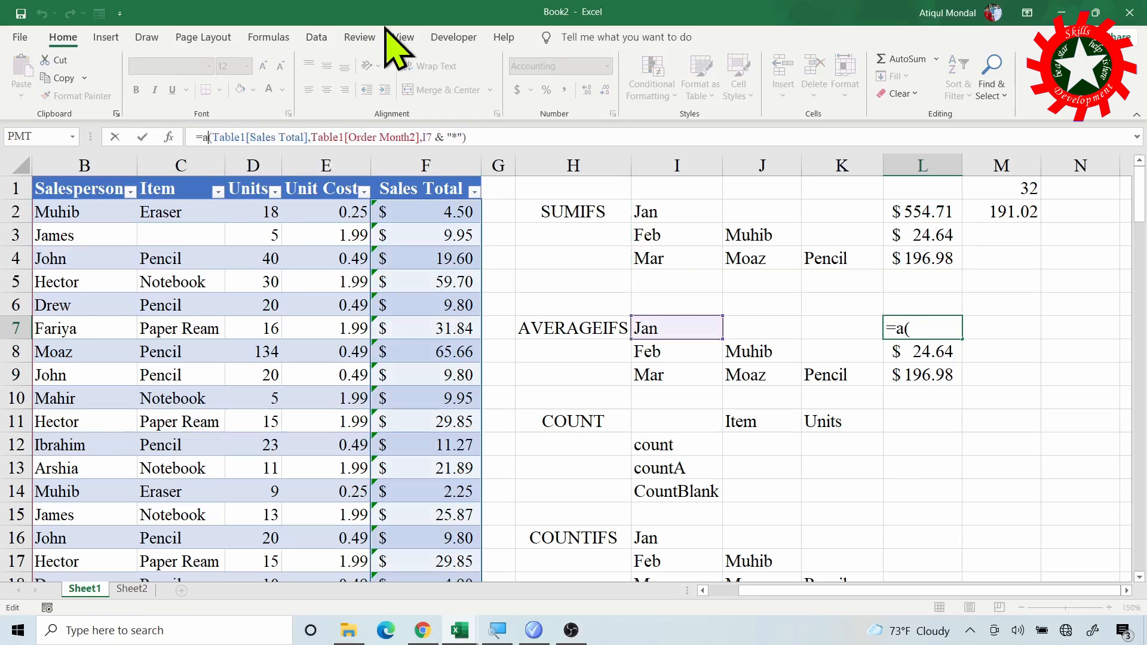
pyautogui.write('verag')
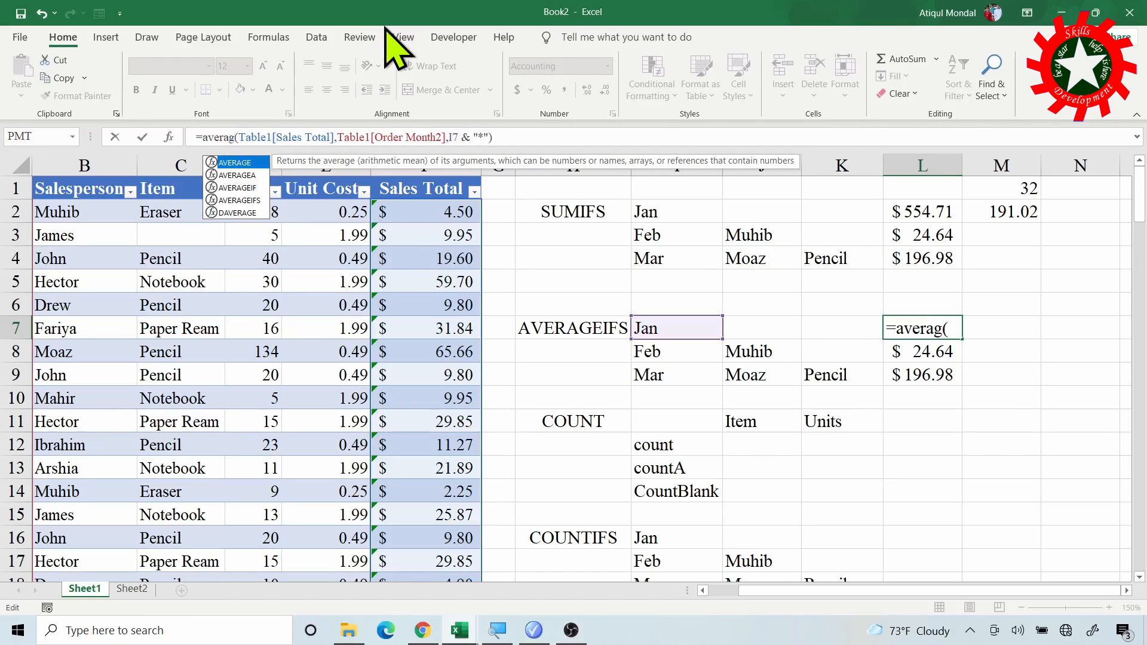
pyautogui.write('eifs')
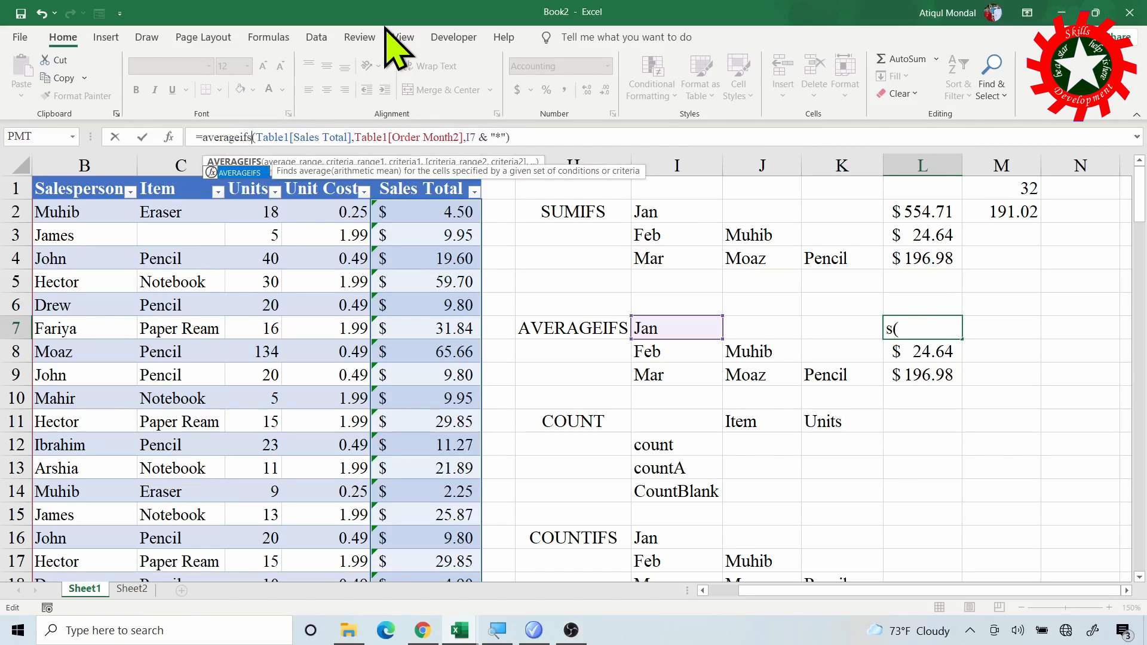
pyautogui.press('Return')
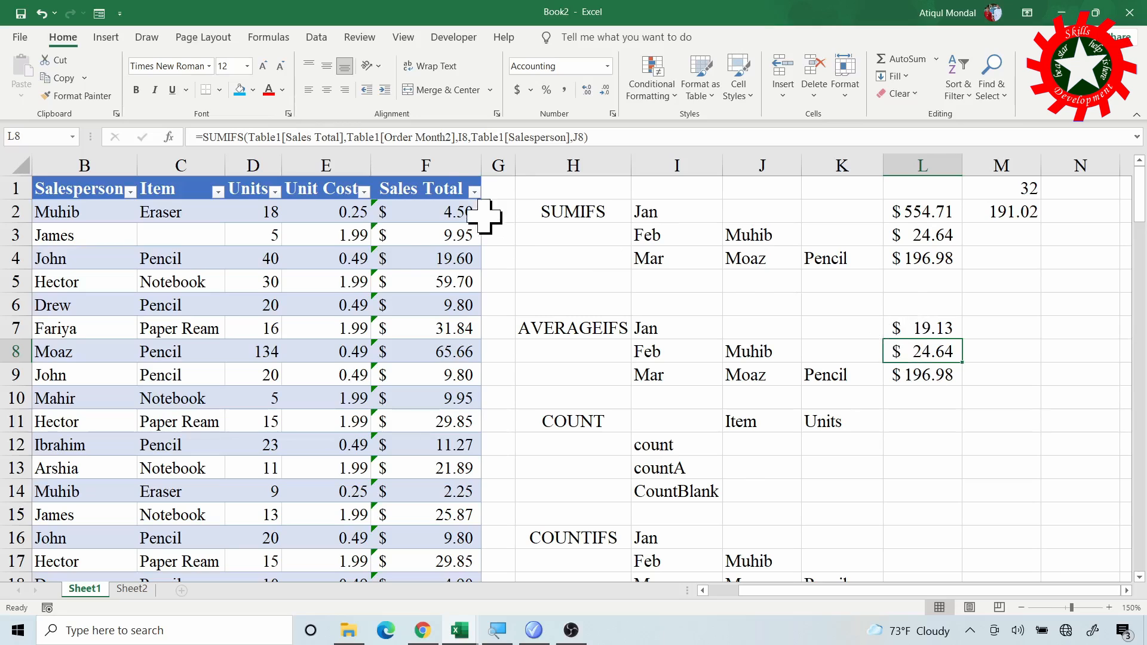
# - Change the function in the L8 formula, which has month and salesperson criteria, to AVERAGEIFS
pyautogui.click(243, 139)
pyautogui.press('BackSpace')
pyautogui.press('BackSpace')
pyautogui.press('BackSpace')
pyautogui.press('BackSpace')
pyautogui.press('BackSpace')
pyautogui.press('BackSpace')
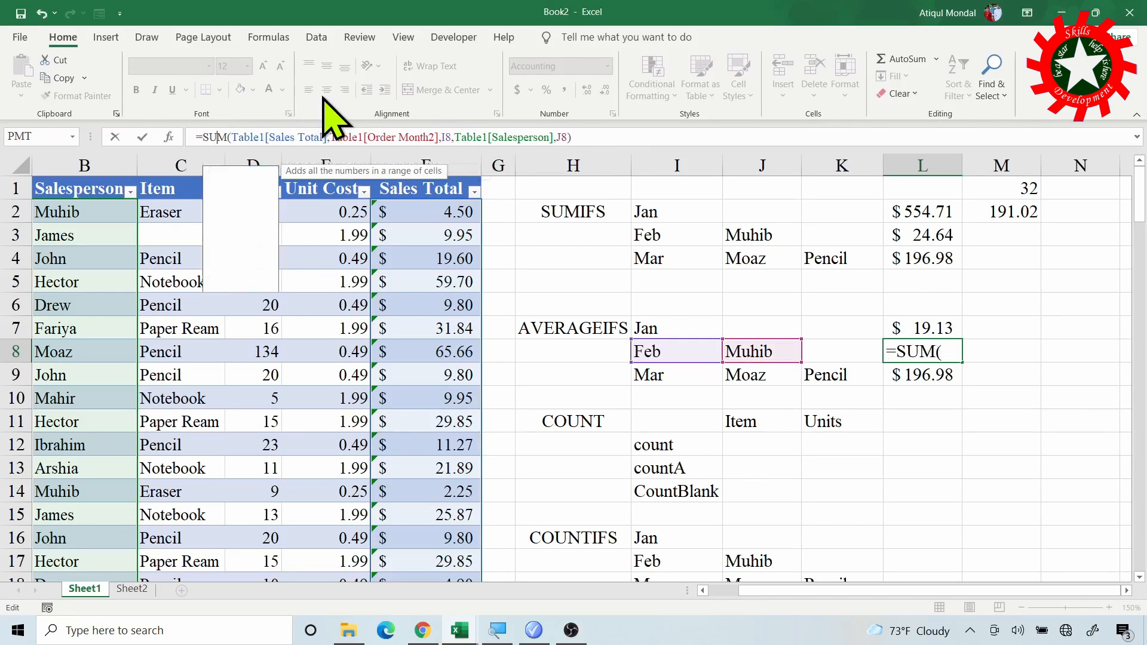
pyautogui.write('aver')
pyautogui.write('ageifs')
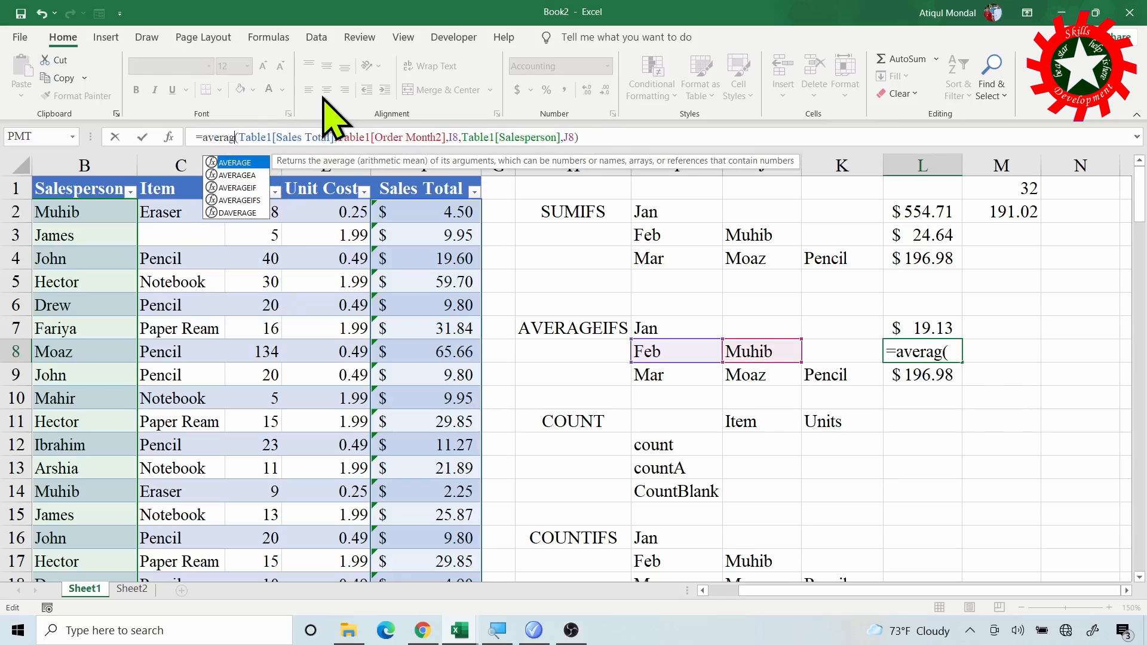
pyautogui.press('Return')
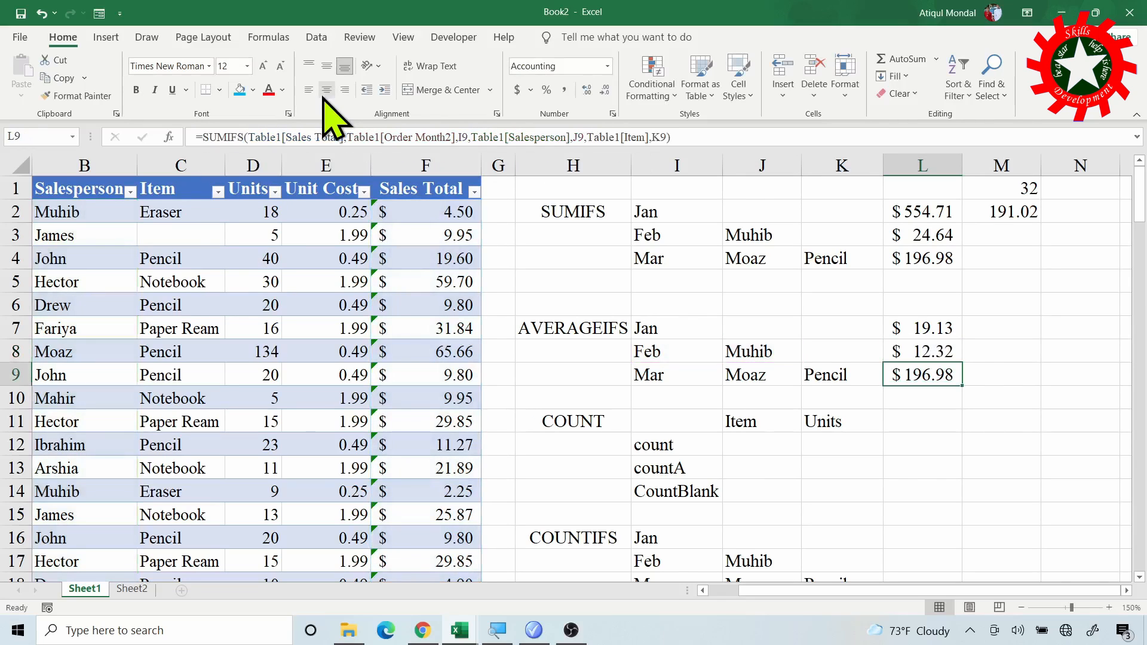
pyautogui.click(950, 354)
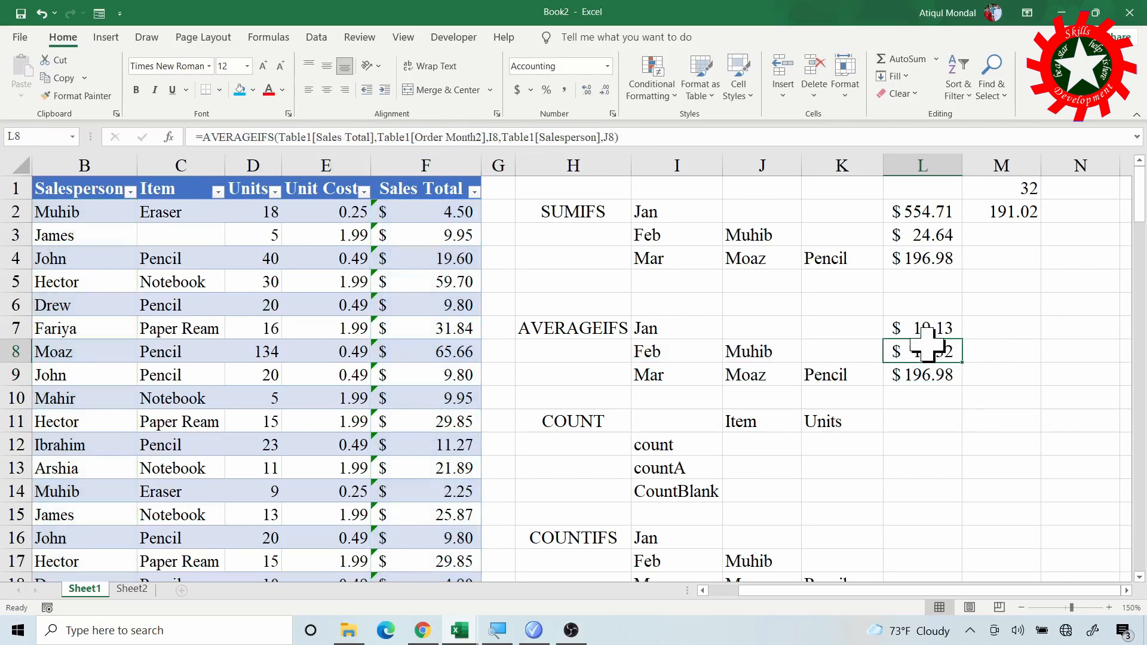
# - Change the function in the L9 formula, which has month, salesperson and item criteria, to AVERAGEIFS
pyautogui.click(929, 375)
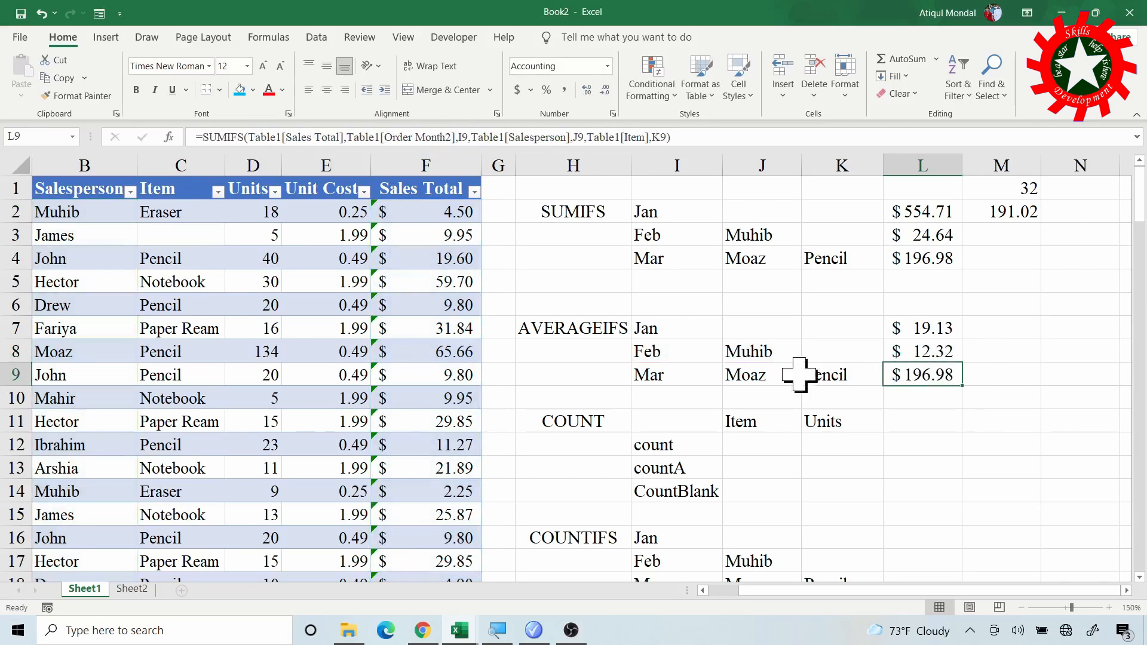
pyautogui.click(245, 143)
pyautogui.press('BackSpace')
pyautogui.press('BackSpace')
pyautogui.press('BackSpace')
pyautogui.press('BackSpace')
pyautogui.press('BackSpace')
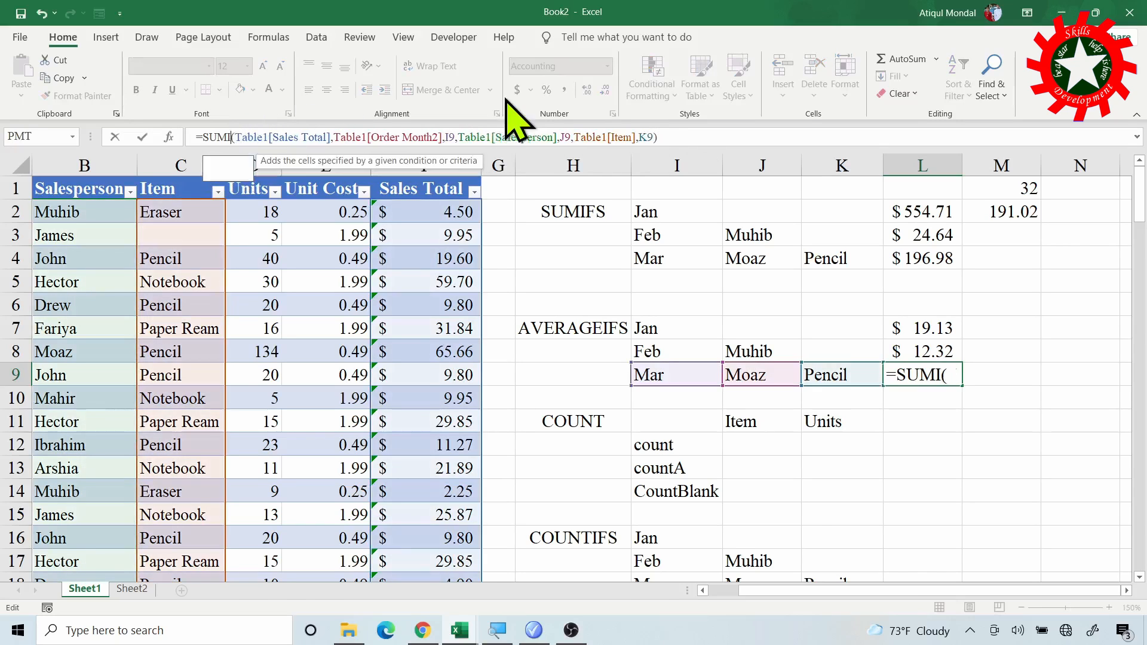
pyautogui.press('BackSpace')
pyautogui.write('average')
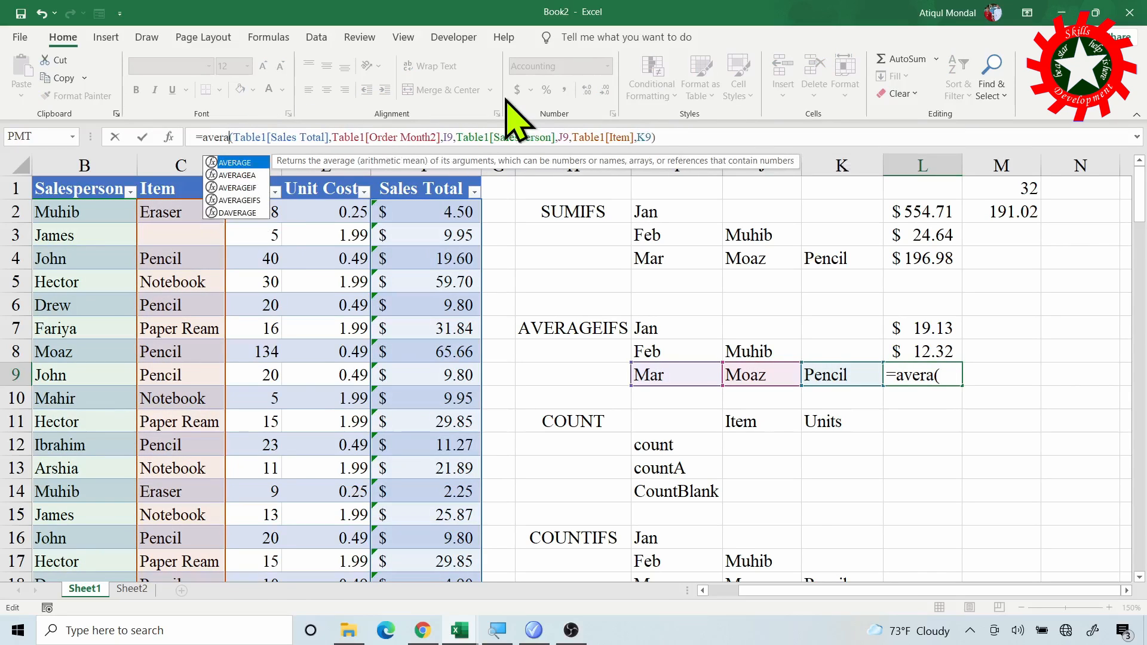
pyautogui.write('ifs')
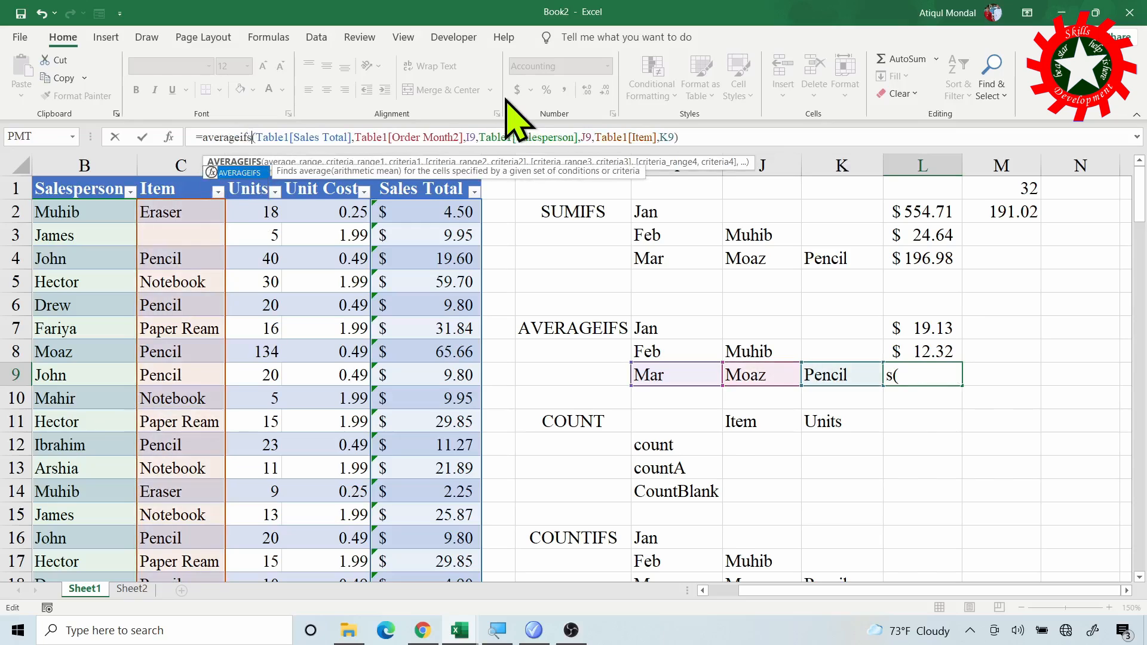
pyautogui.press('Return')
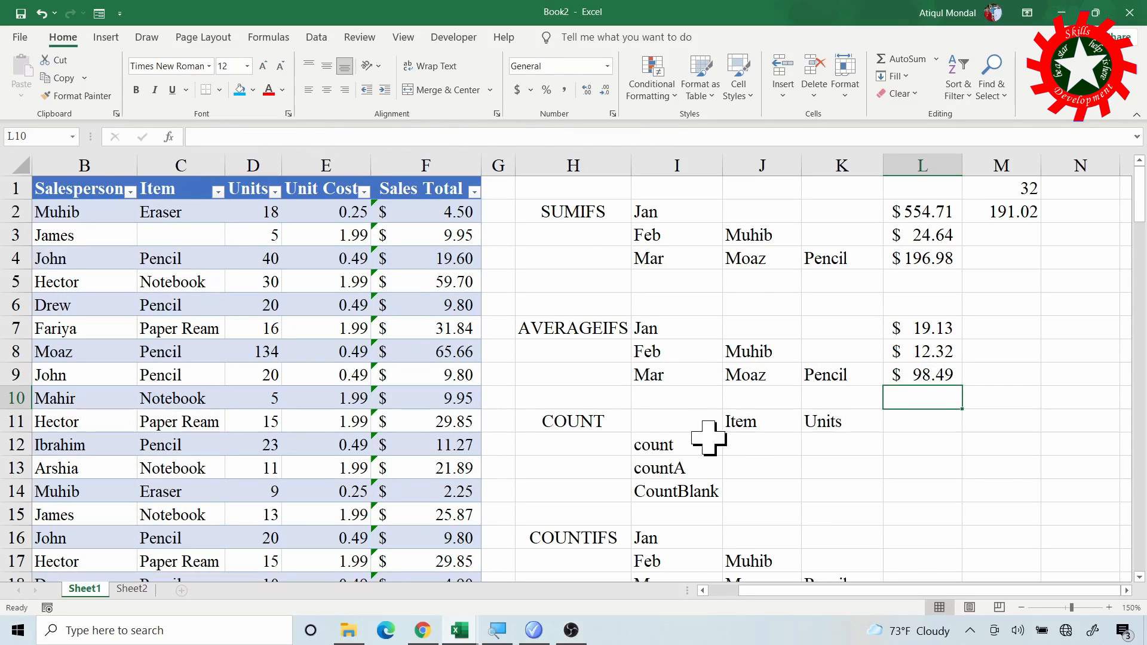
# - Enter a COUNT formula on the table's Item column in J12, using =COUNT(Table1[Item])
pyautogui.click(659, 449)
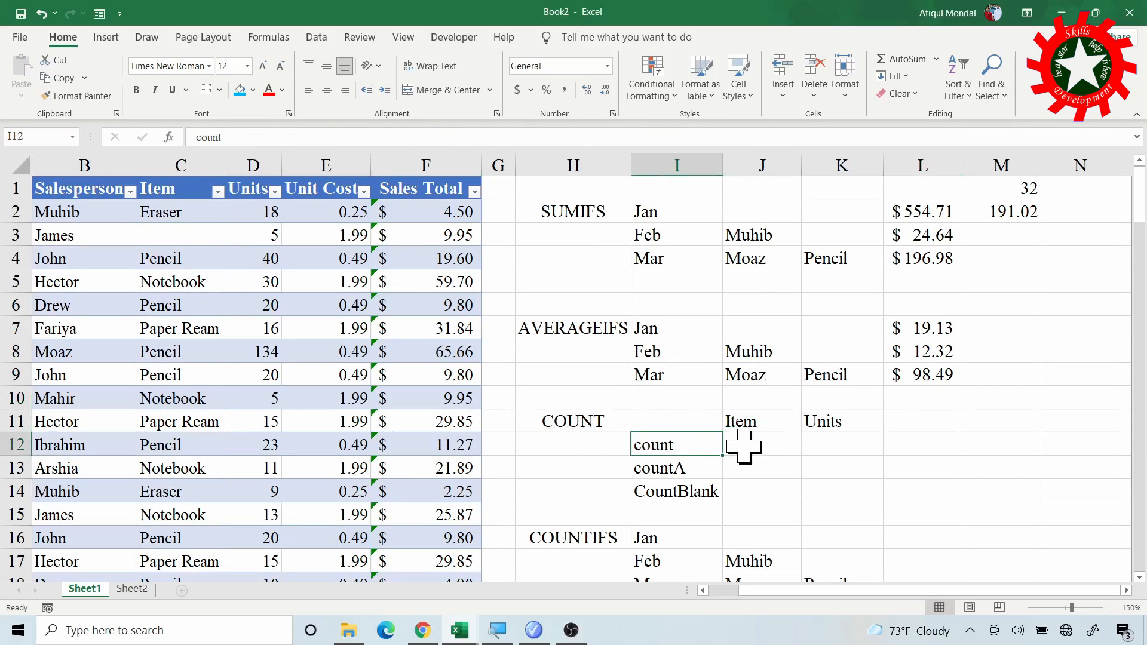
pyautogui.click(777, 446)
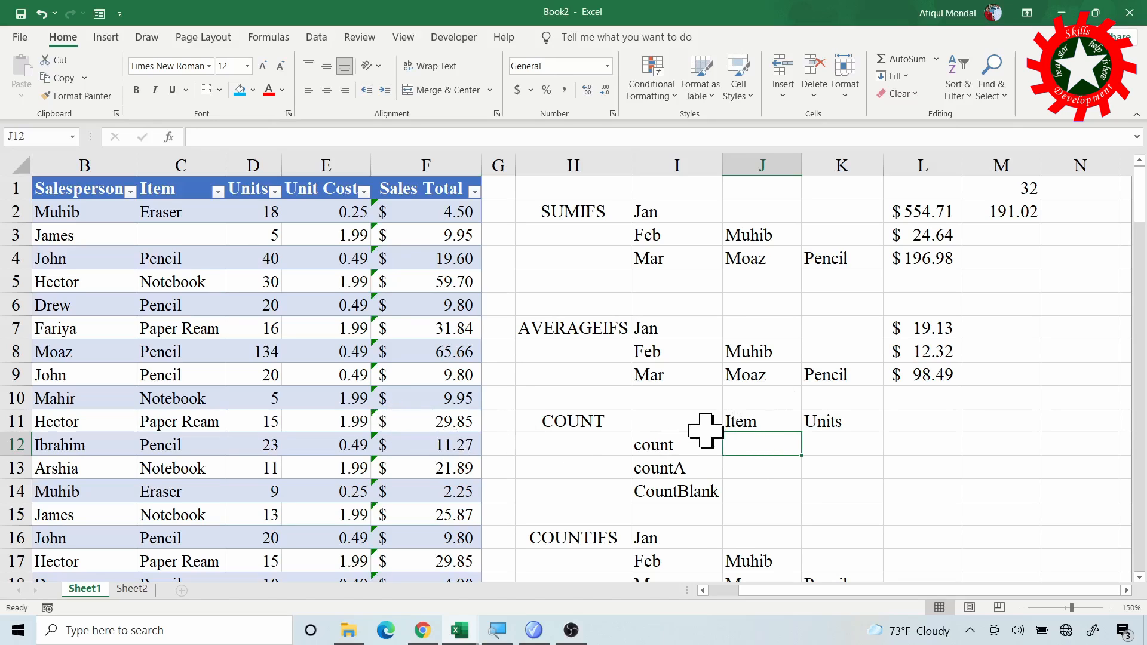
pyautogui.write('=coun')
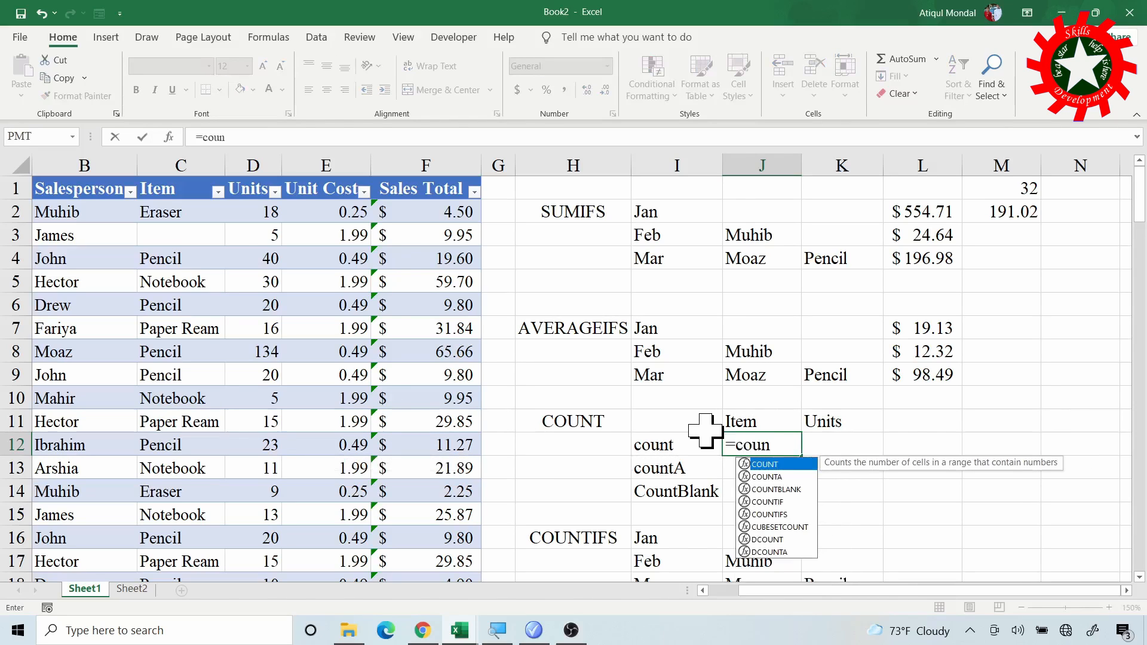
pyautogui.press('Tab')
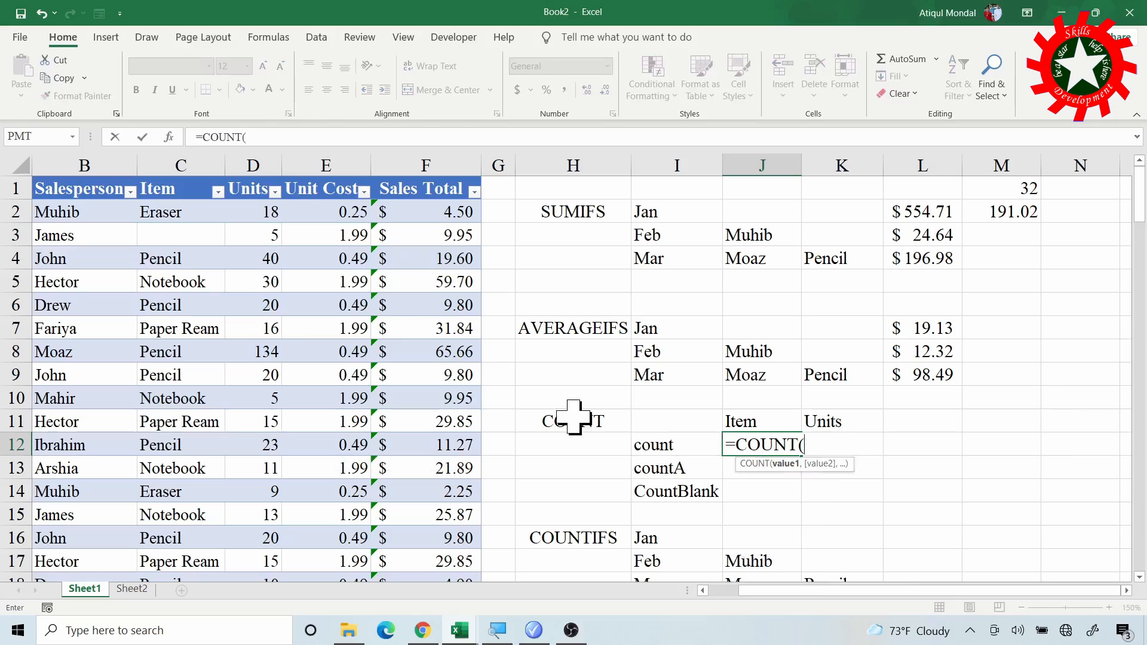
pyautogui.click(174, 167)
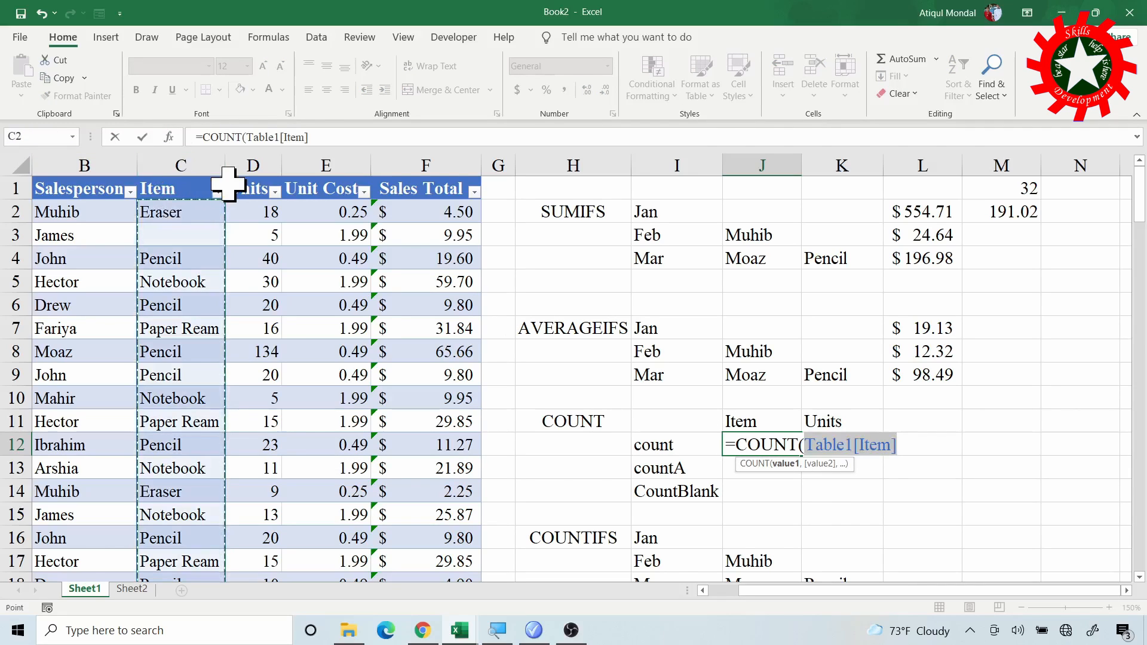
pyautogui.write(')')
pyautogui.press('Return')
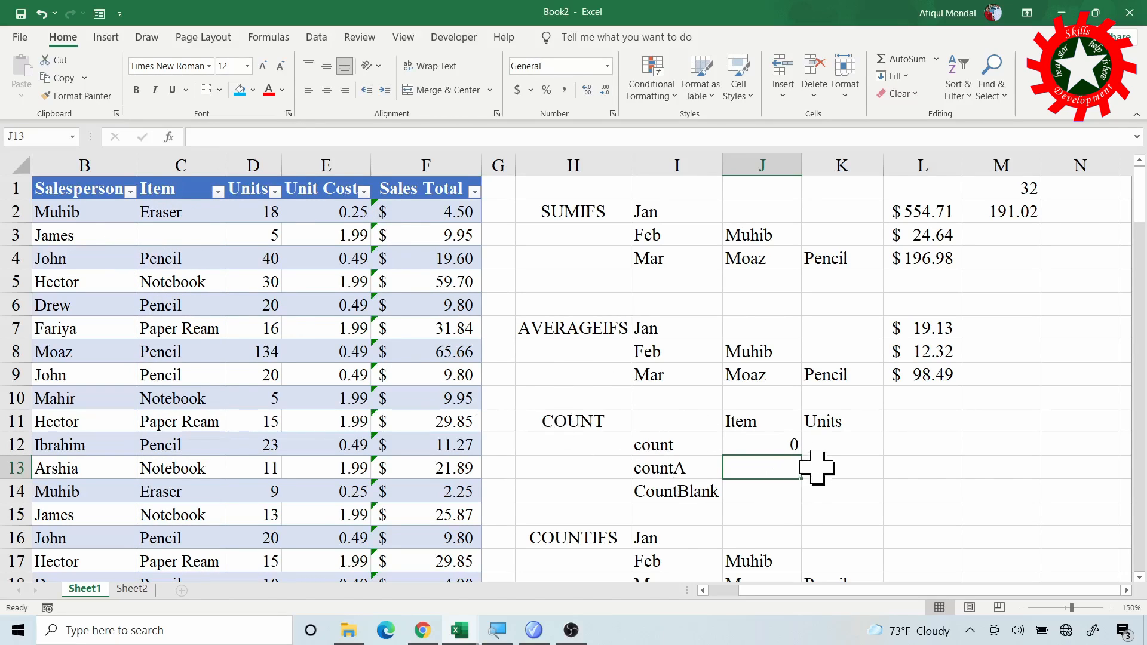
# - Enter a COUNT formula on the table's Units column in K12, using =COUNT(Table1[Units])
pyautogui.click(849, 446)
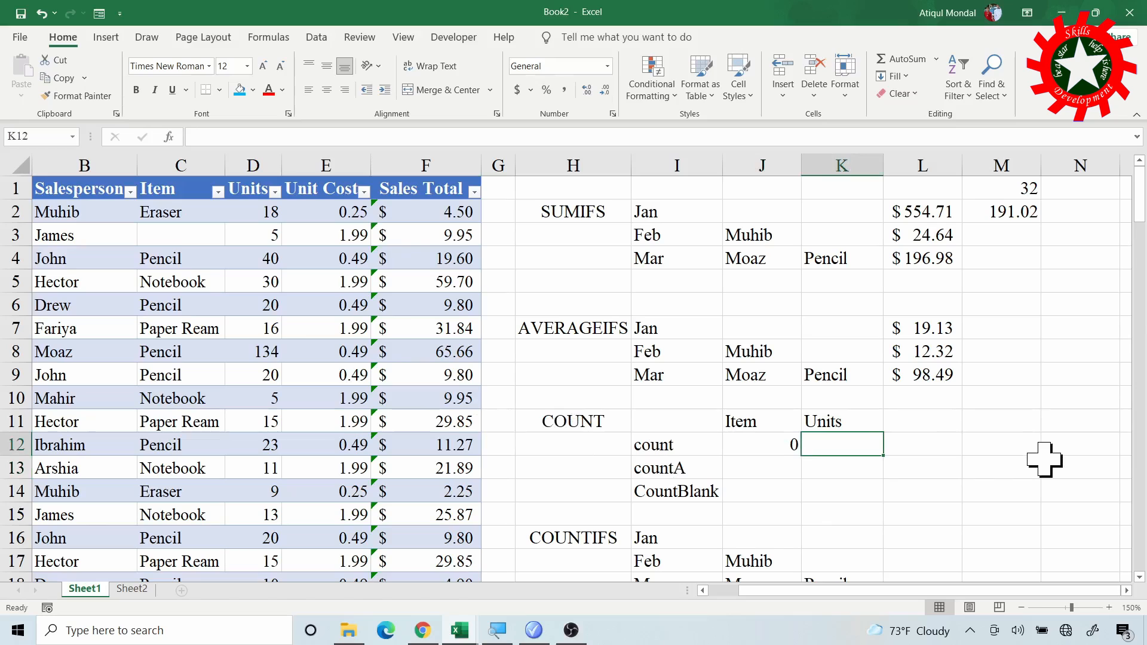
pyautogui.write('=count')
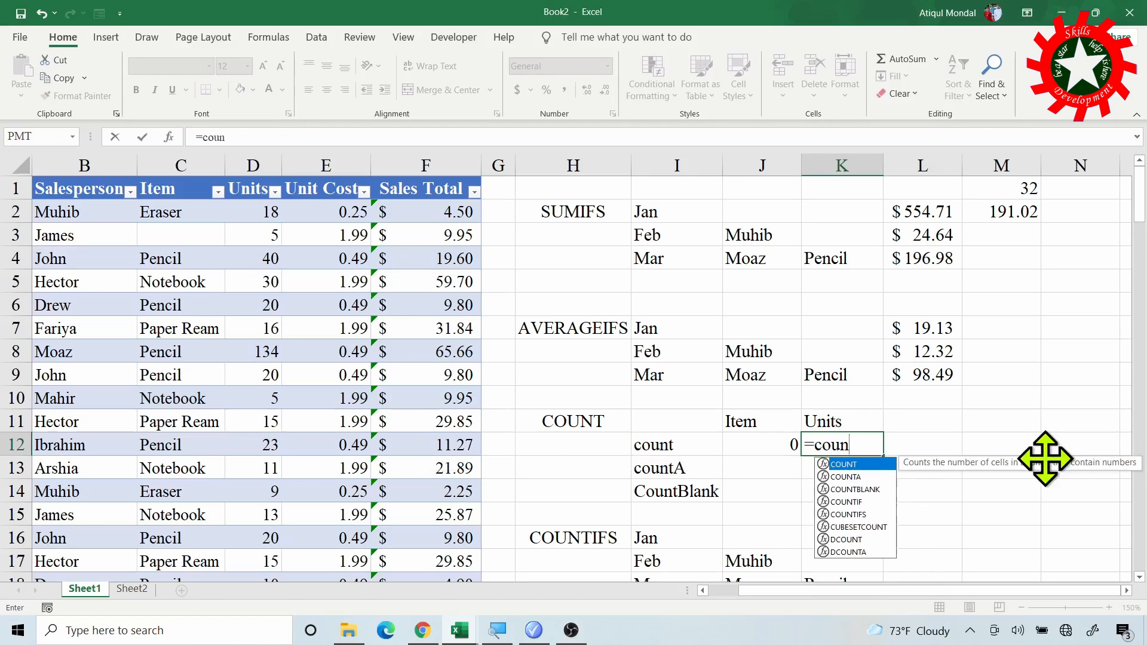
pyautogui.press('Tab')
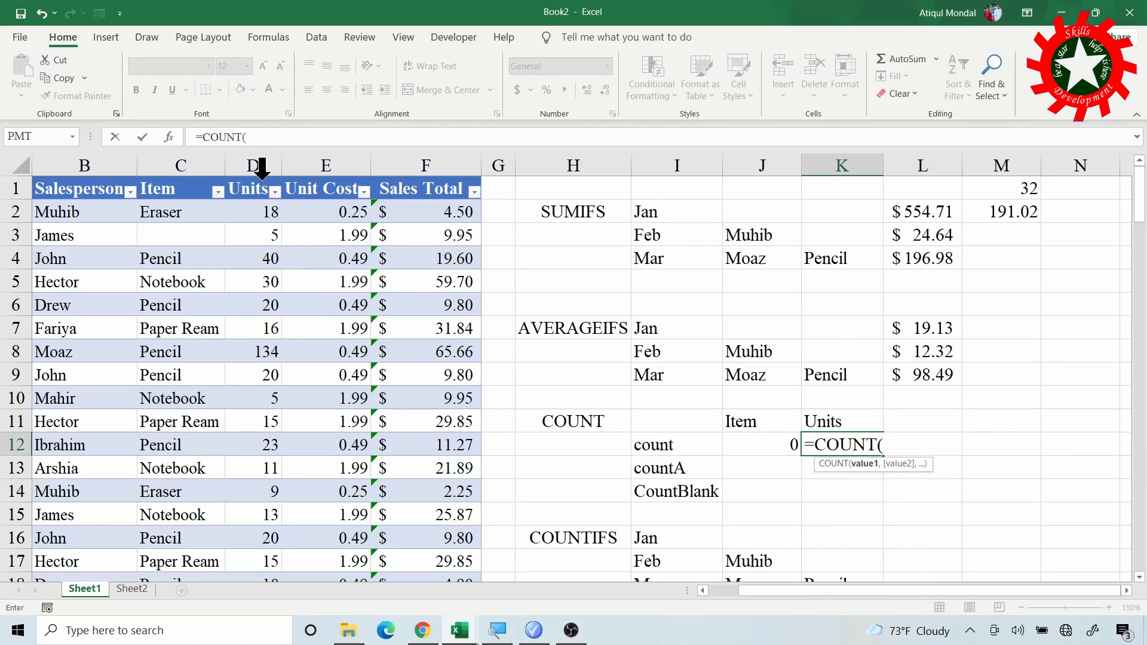
pyautogui.click(256, 160)
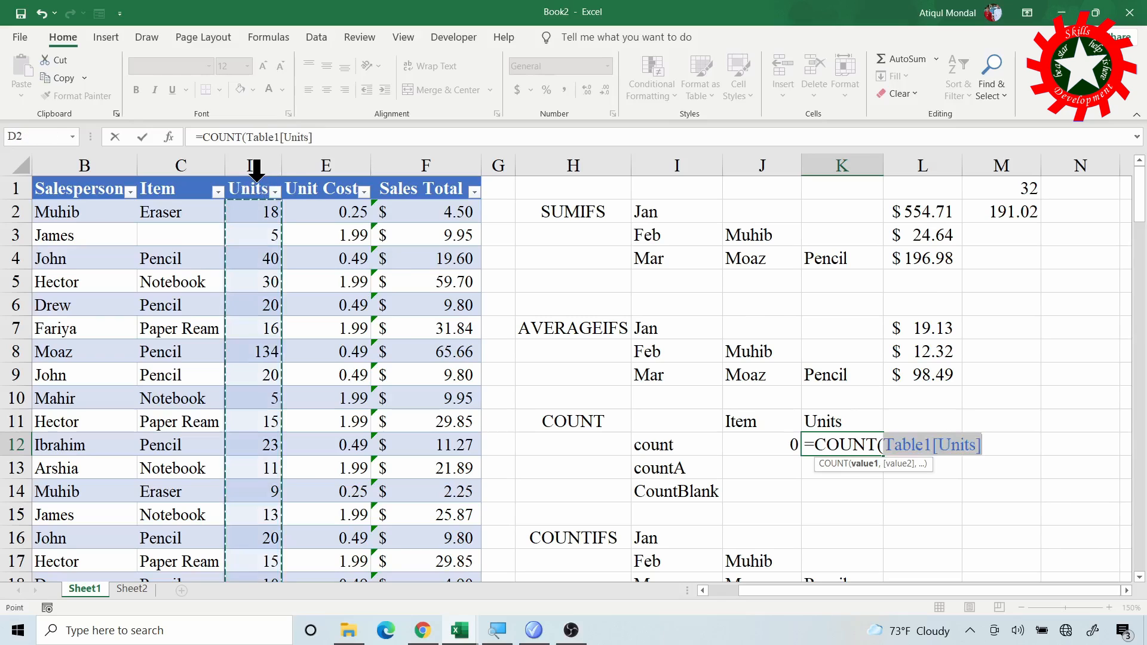
pyautogui.write(')')
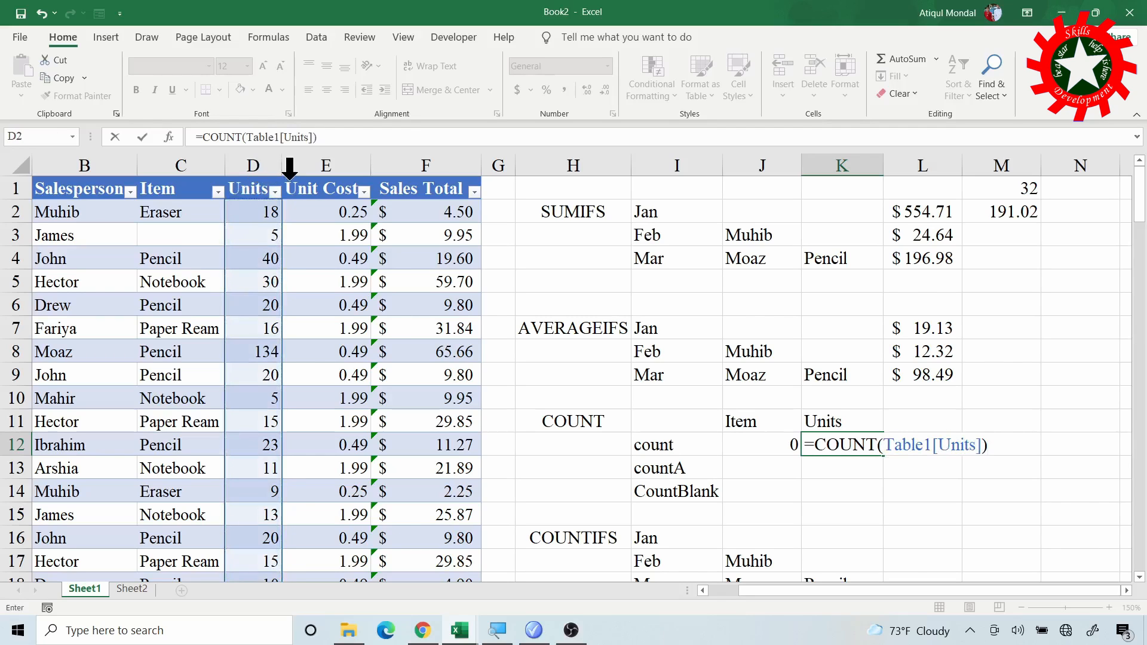
pyautogui.press('Return')
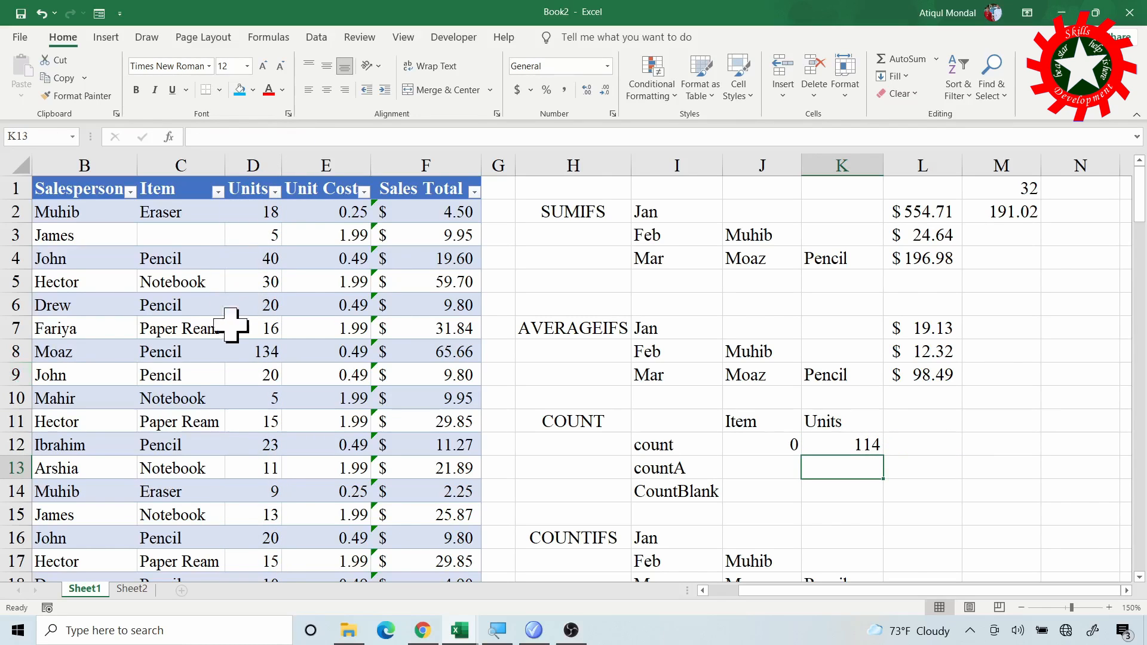
# - Enter a COUNTA formula on the table's Item column in J13, using =COUNTA(Table1[Item])
pyautogui.scroll(-20, 232, 324)
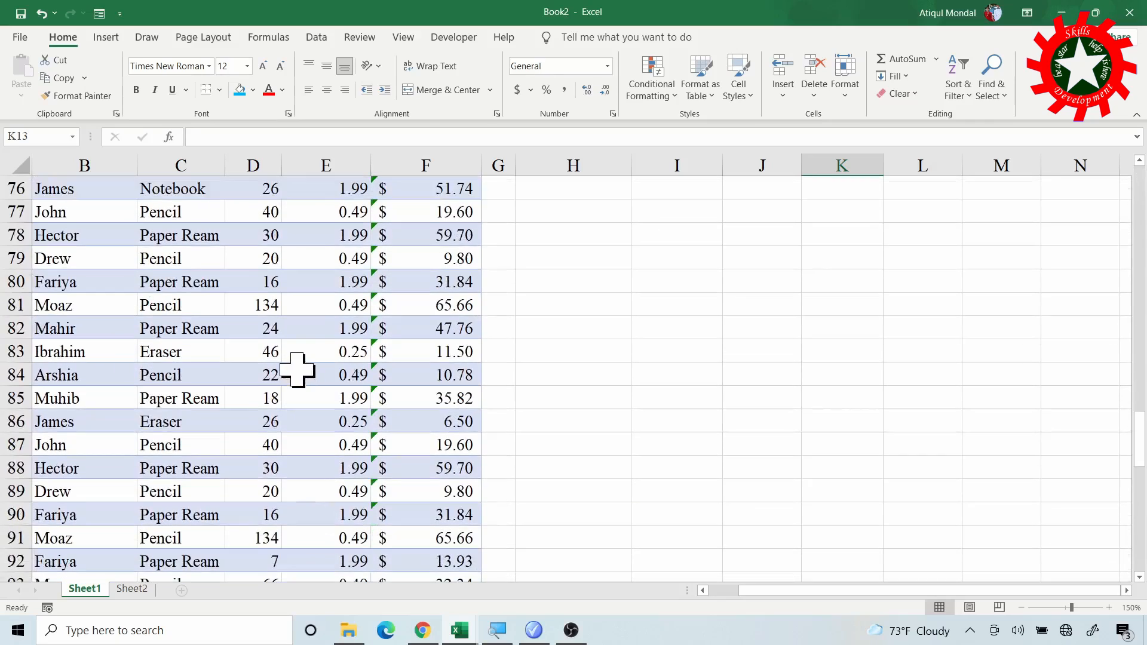
pyautogui.scroll(-10, 297, 370)
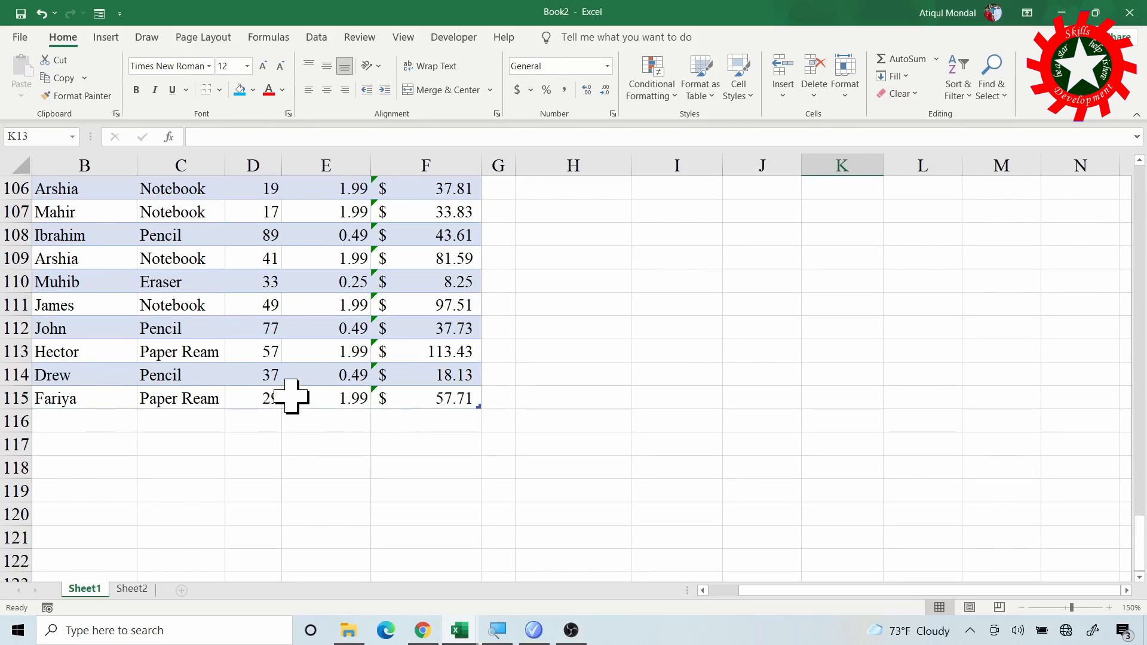
pyautogui.scroll(20, 307, 389)
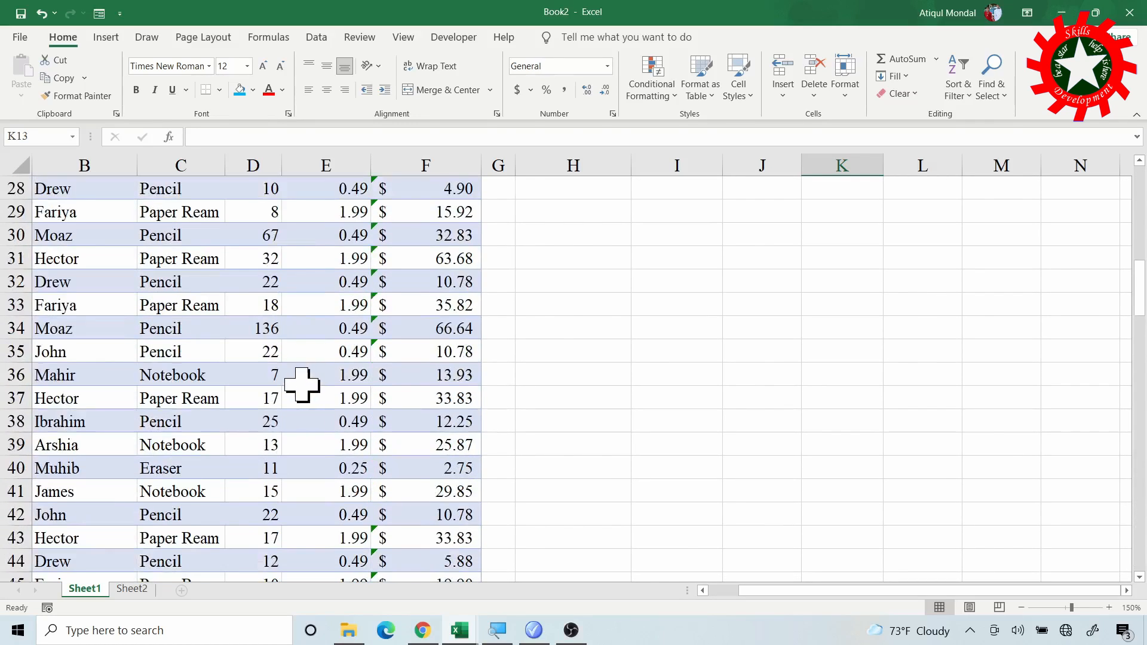
pyautogui.scroll(9, 302, 385)
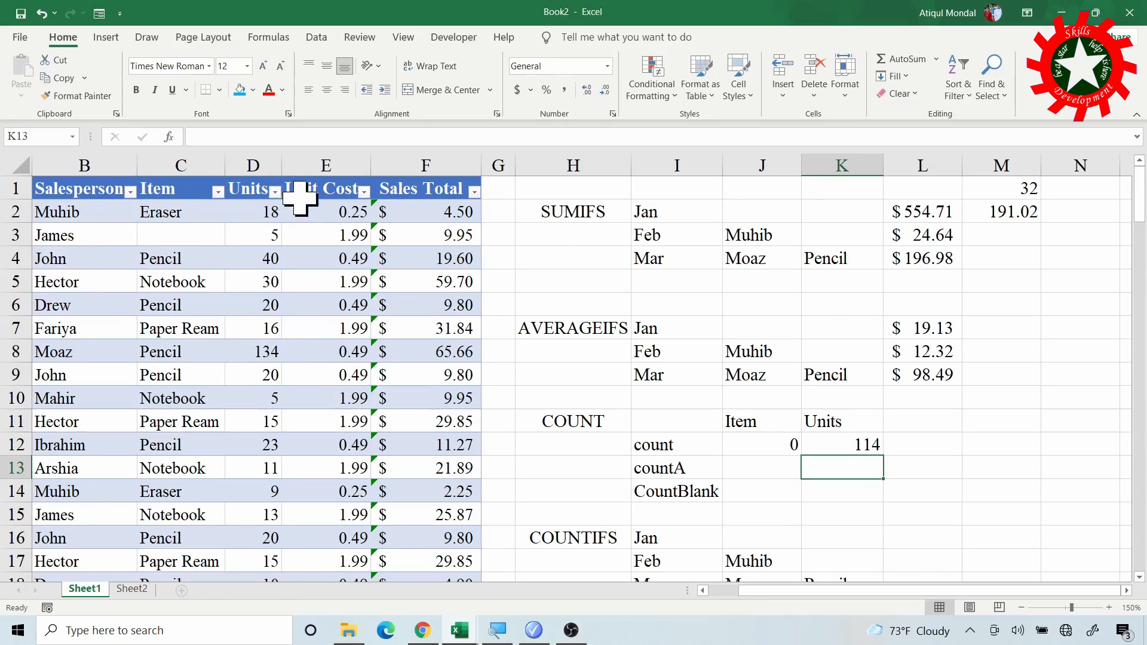
pyautogui.click(751, 466)
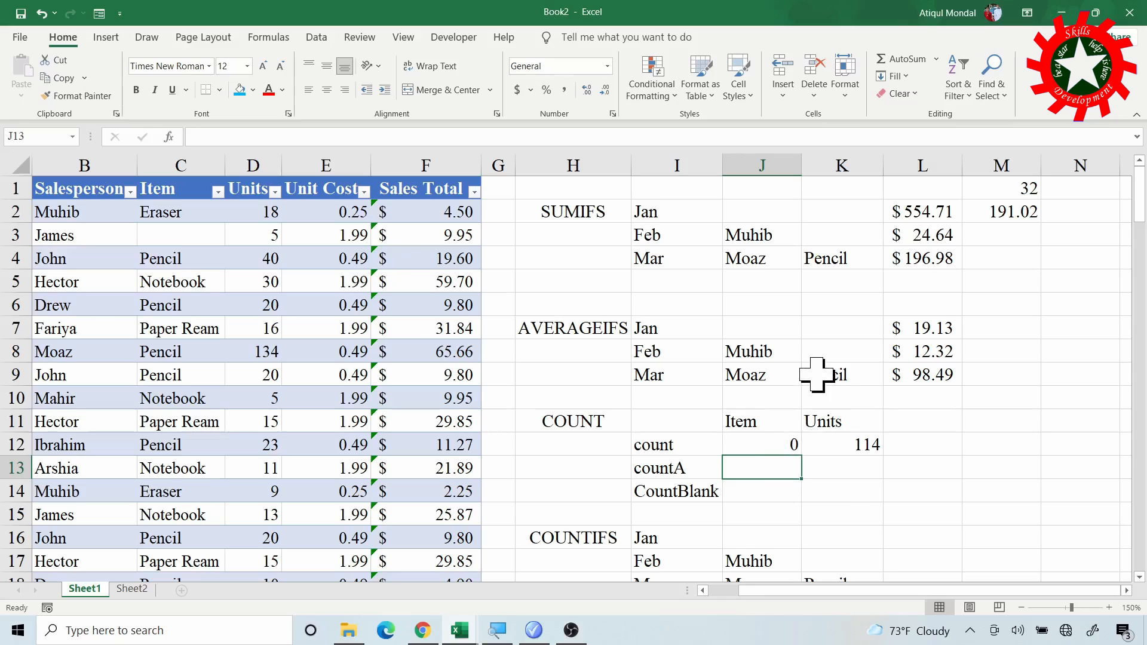
pyautogui.write('=')
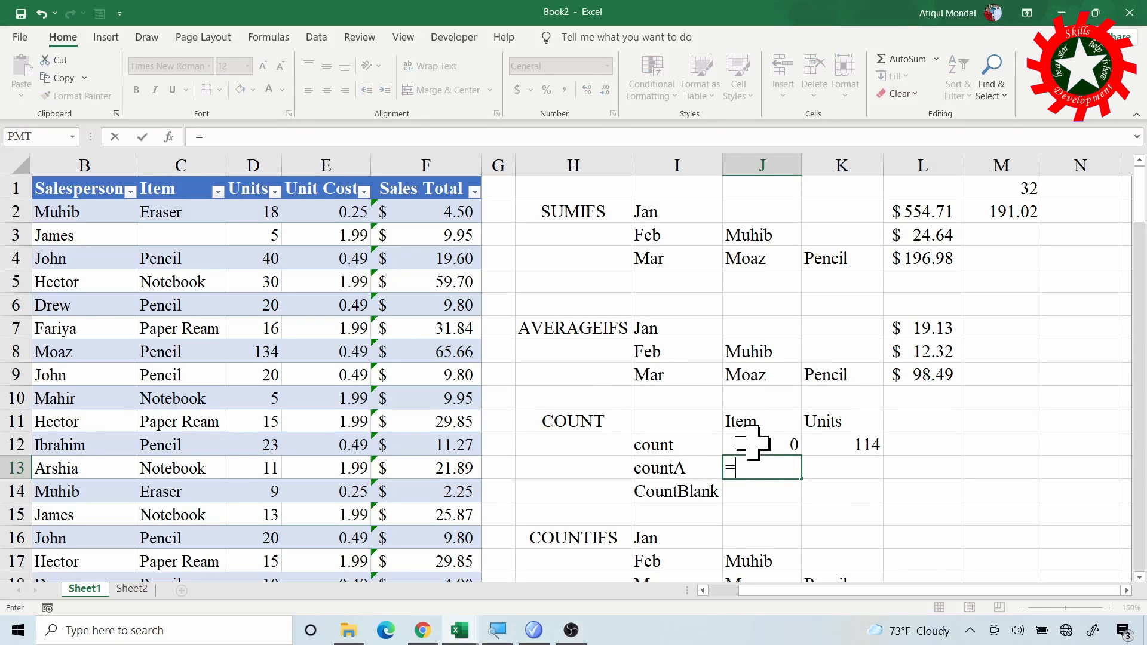
pyautogui.write('count')
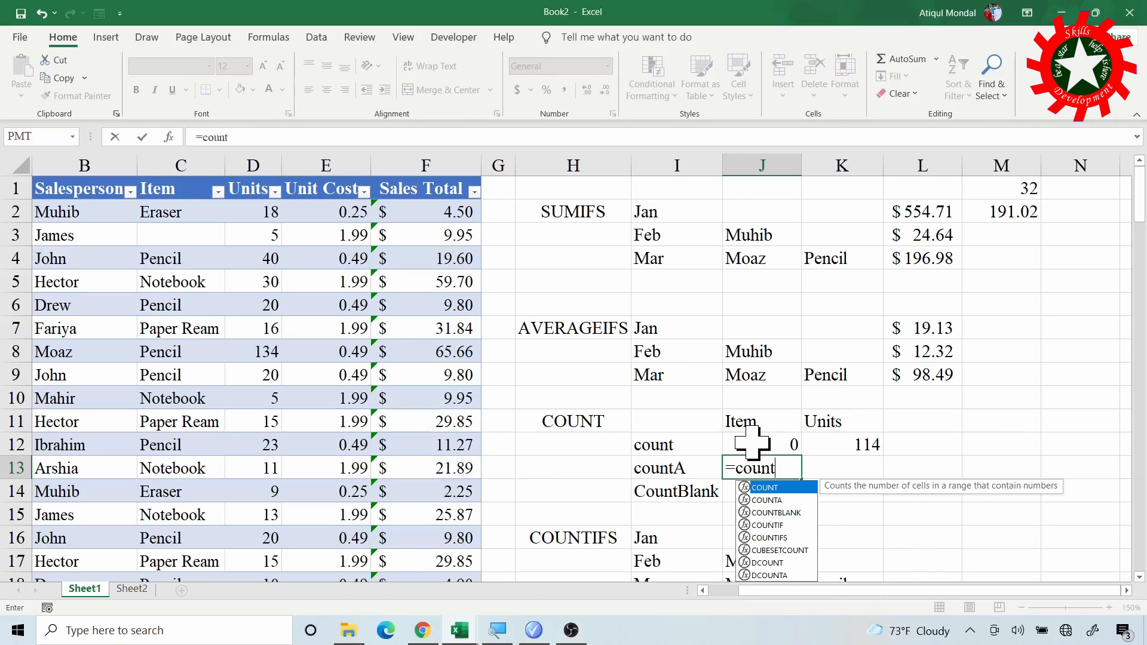
pyautogui.write('A(')
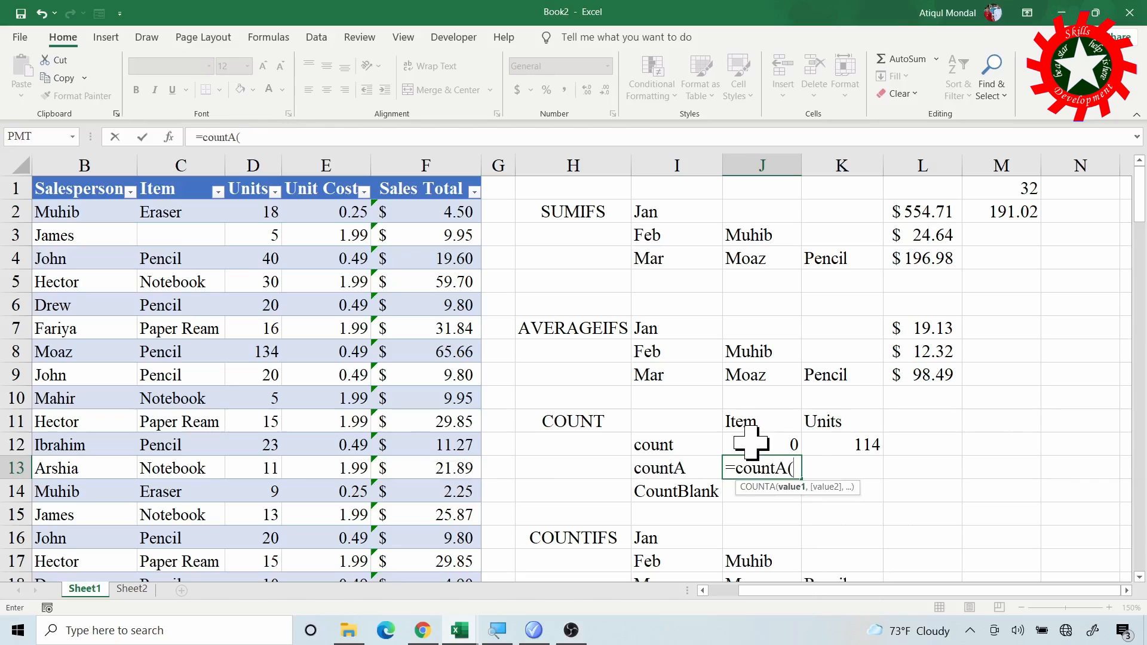
pyautogui.click(166, 176)
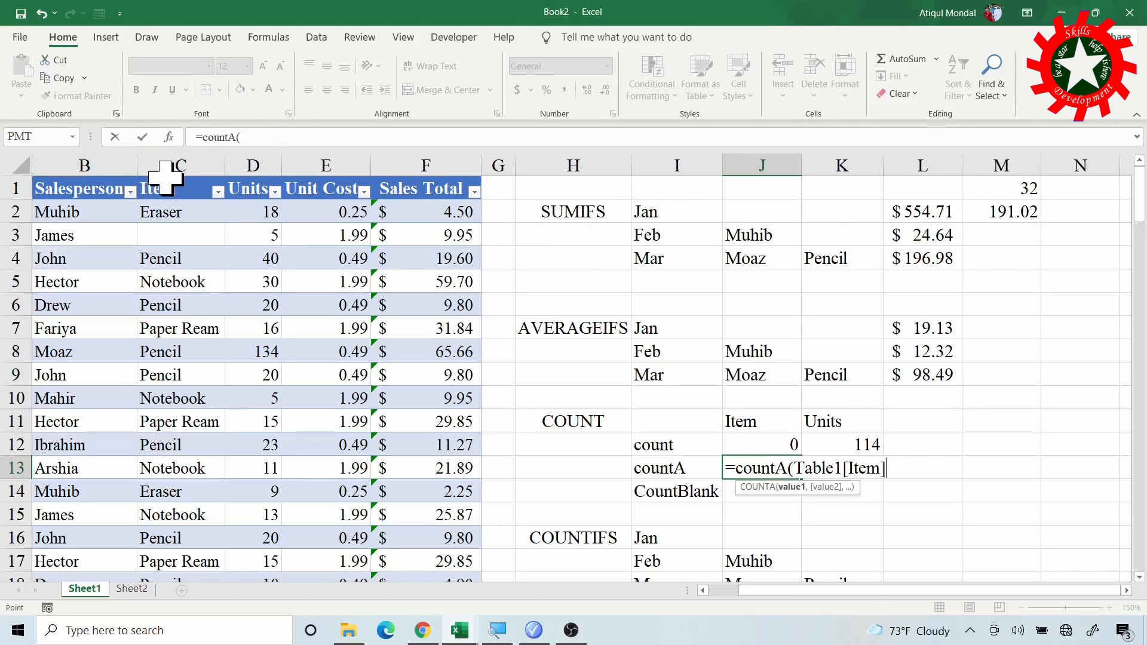
pyautogui.write(')')
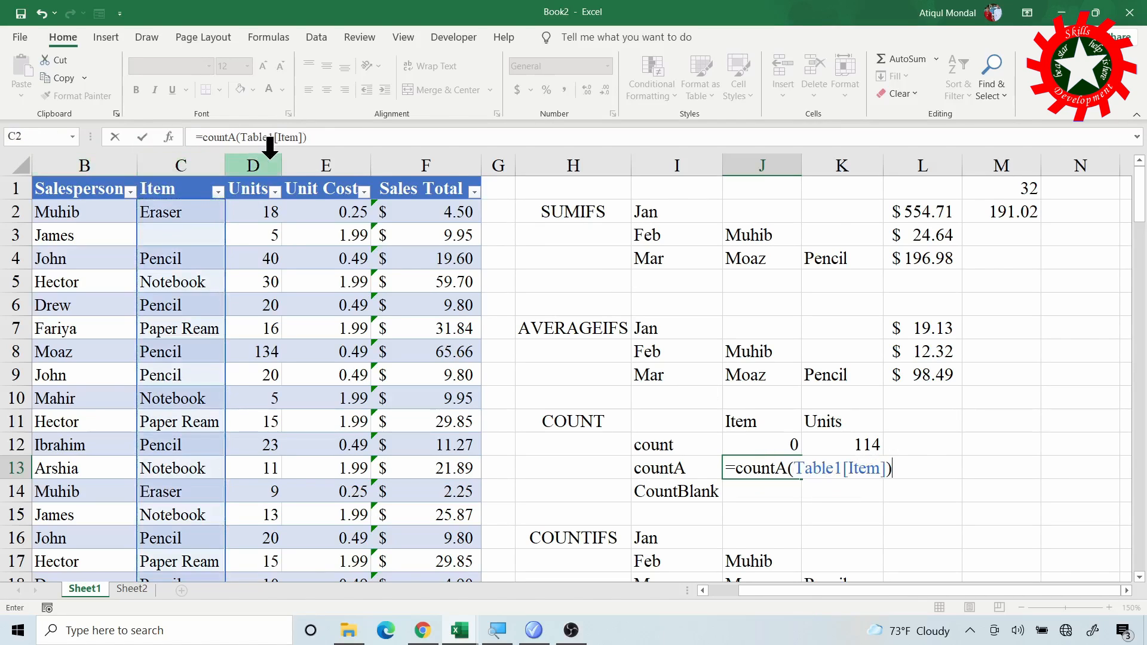
pyautogui.press('Return')
pyautogui.click(784, 474)
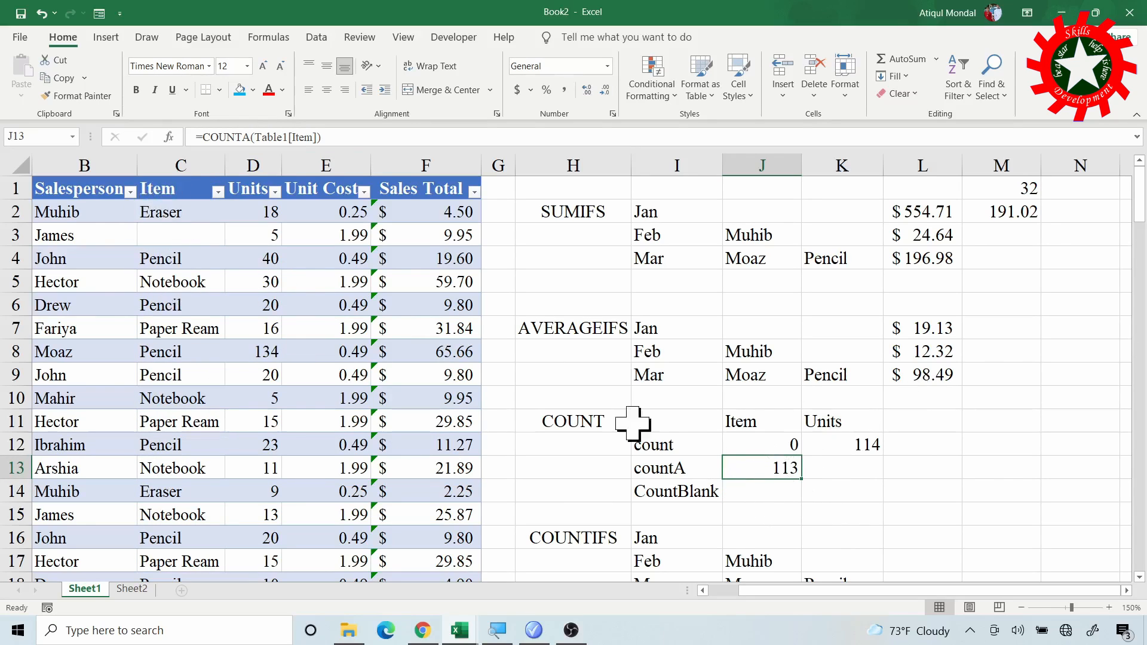
# - Enter a COUNTA formula on the table's Units column in K13, using =COUNTA(Table1[Units])
pyautogui.click(840, 466)
pyautogui.write('=c')
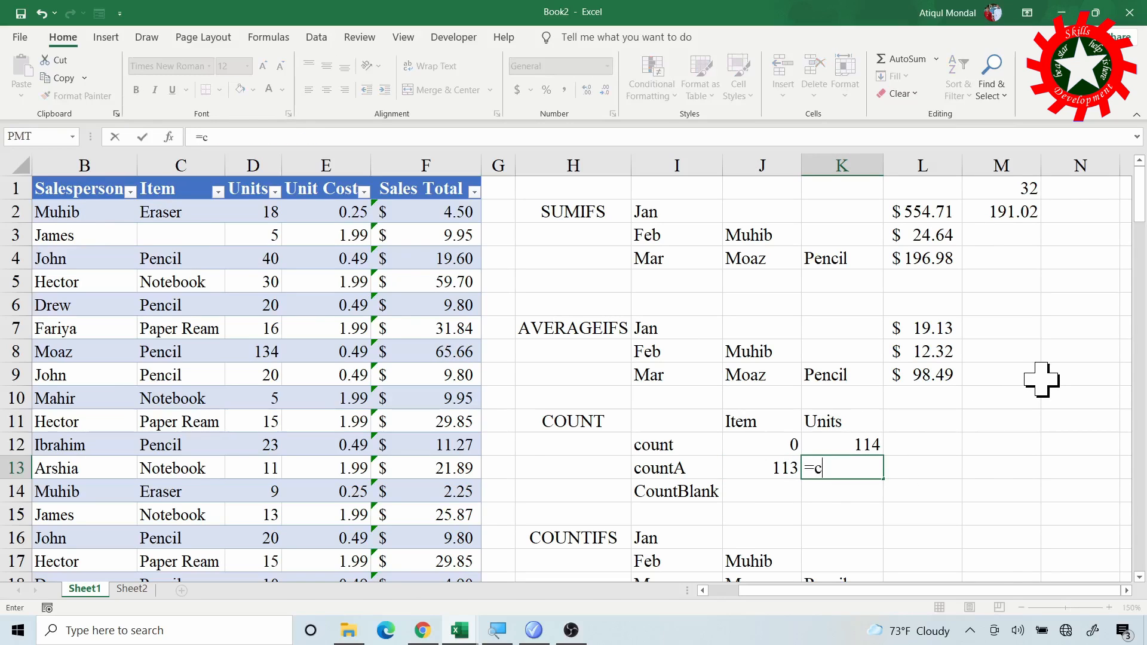
pyautogui.write('ount')
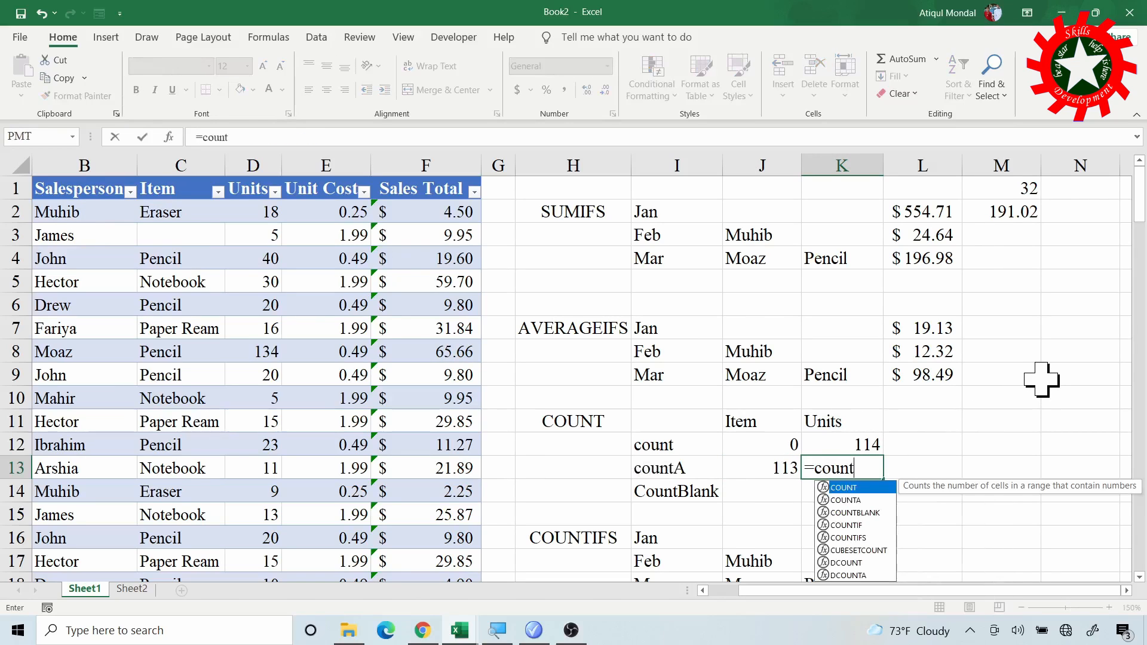
pyautogui.write('A(')
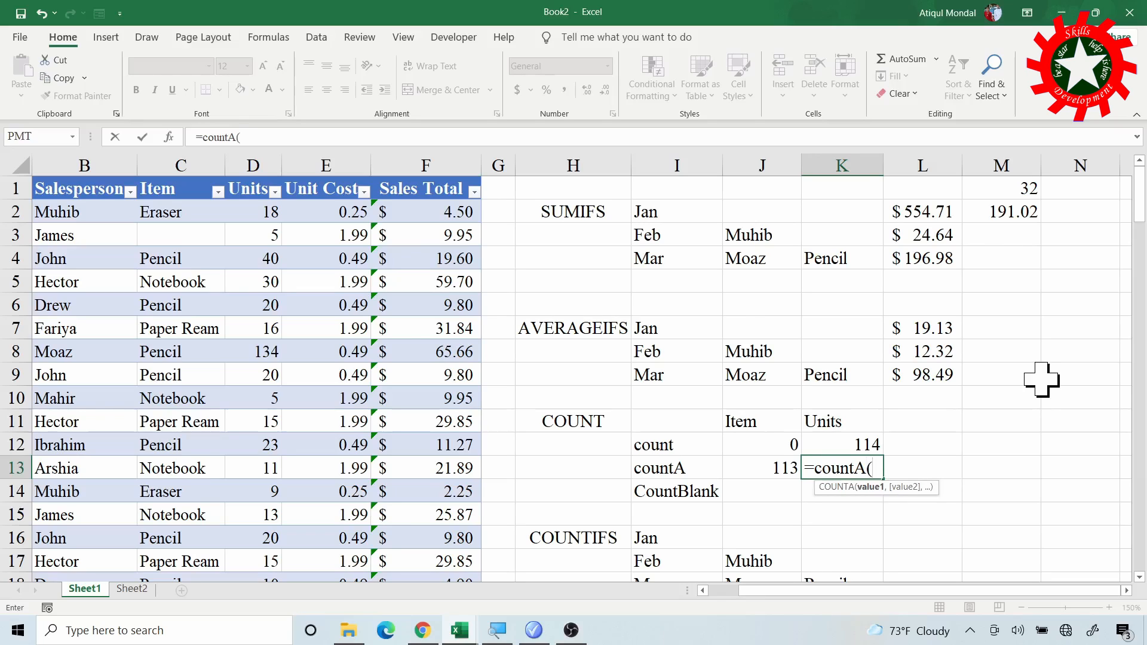
pyautogui.click(248, 170)
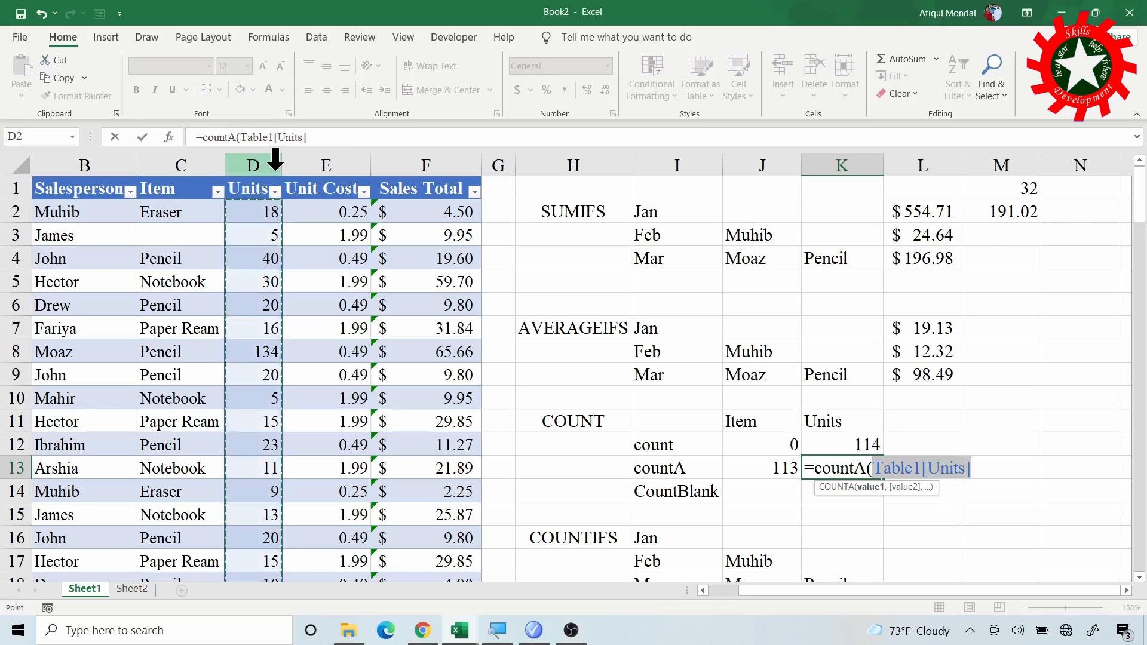
pyautogui.write(')')
pyautogui.press('Return')
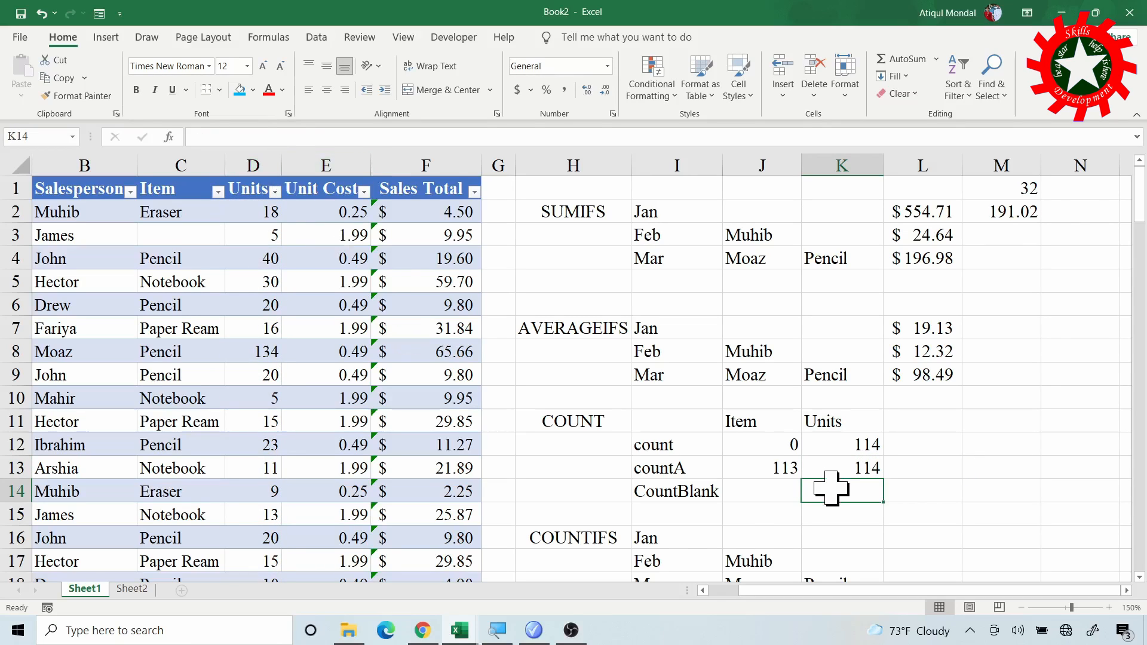
# - Enter a COUNTBLANK formula on the table's Item column in J14, using =COUNTBLANK(Table1[Item])
pyautogui.click(750, 494)
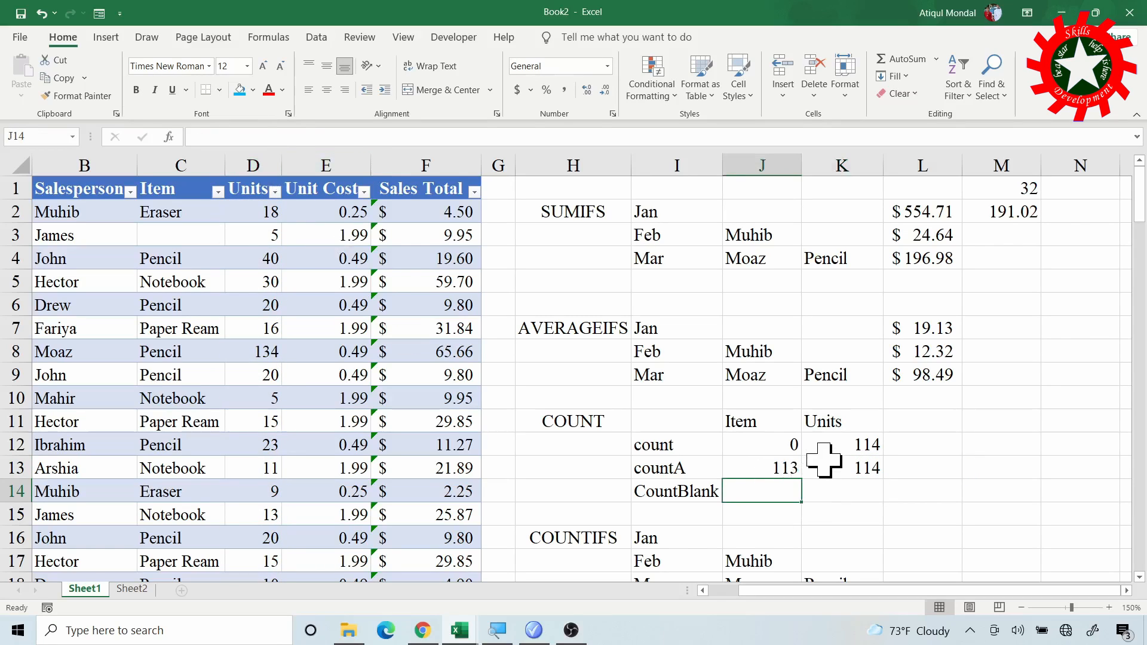
pyautogui.write('=coun')
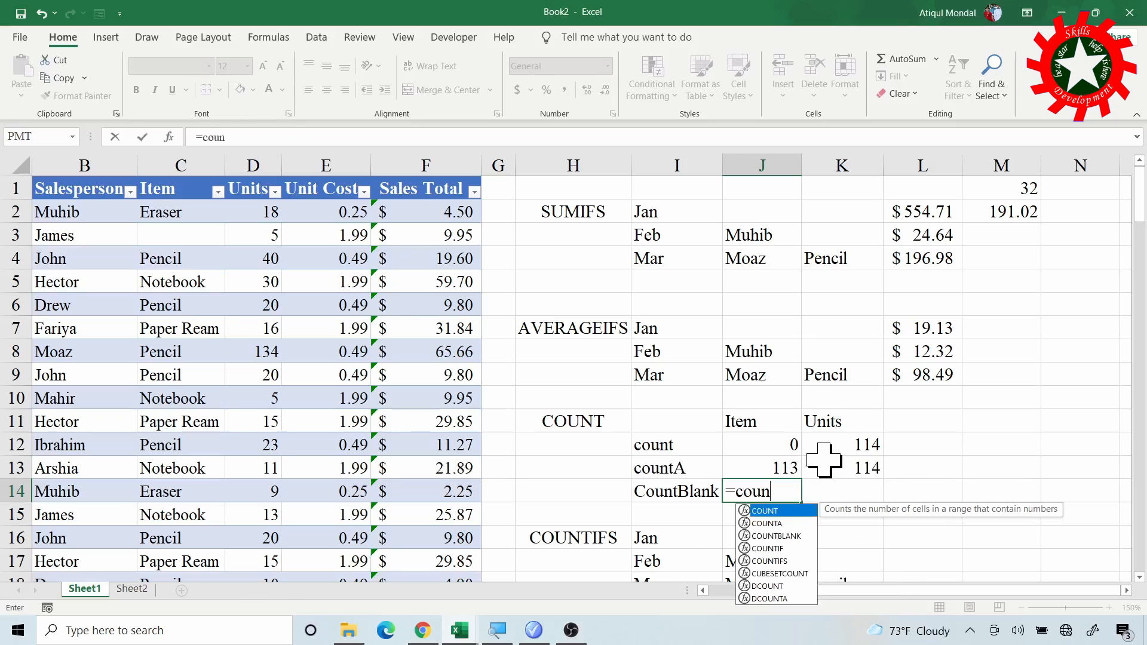
pyautogui.write('tbl')
pyautogui.press('Tab')
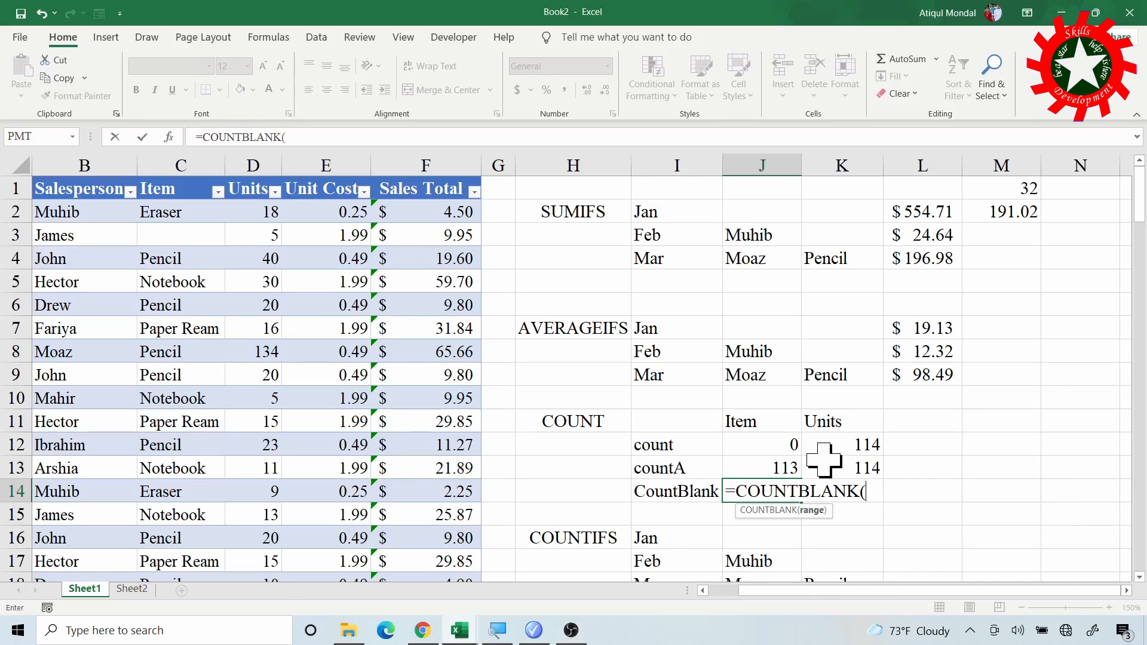
pyautogui.click(174, 174)
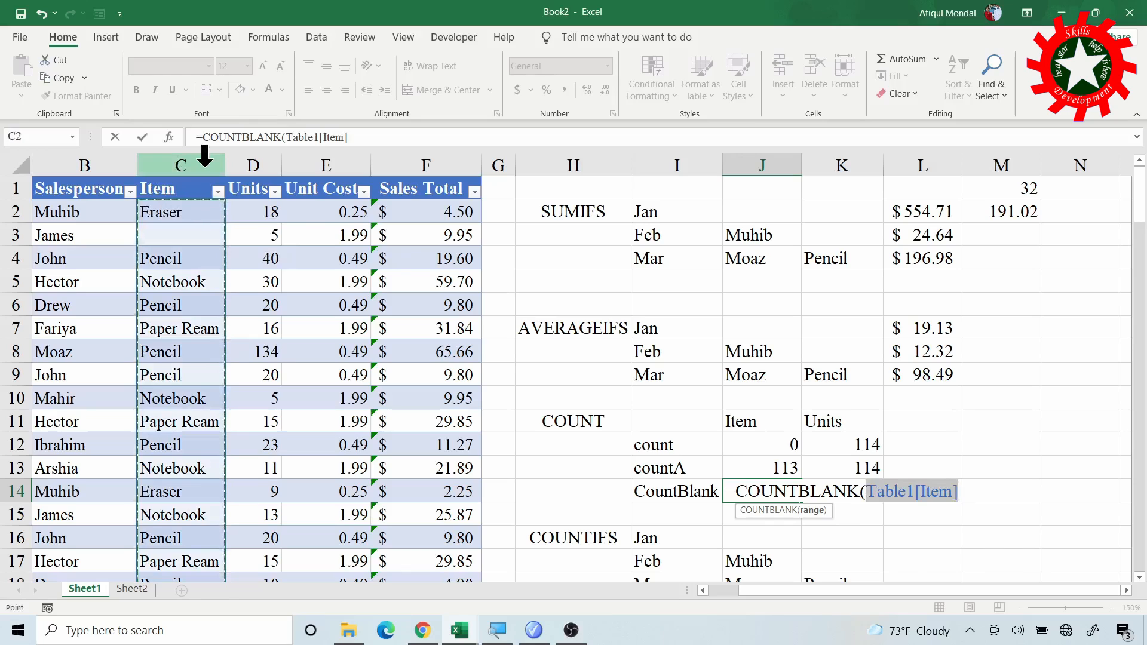
pyautogui.write(')')
pyautogui.press('Return')
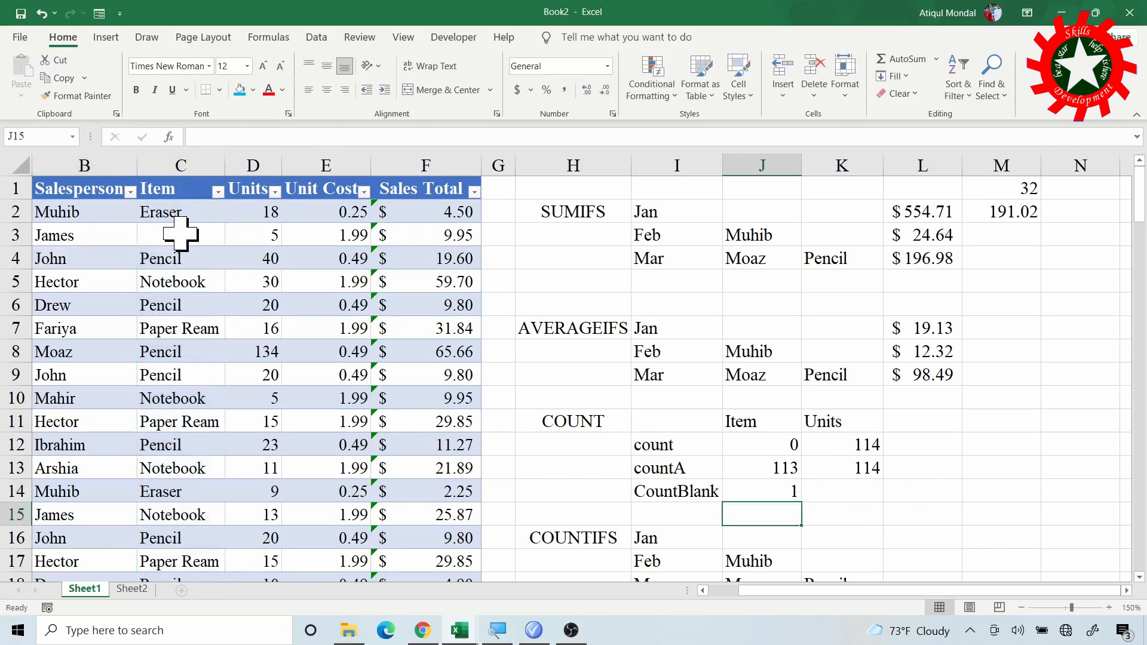
# - Enter a COUNTBLANK formula on the table's Units column in K14, using =COUNTBLANK(Table1[Units])
pyautogui.click(858, 486)
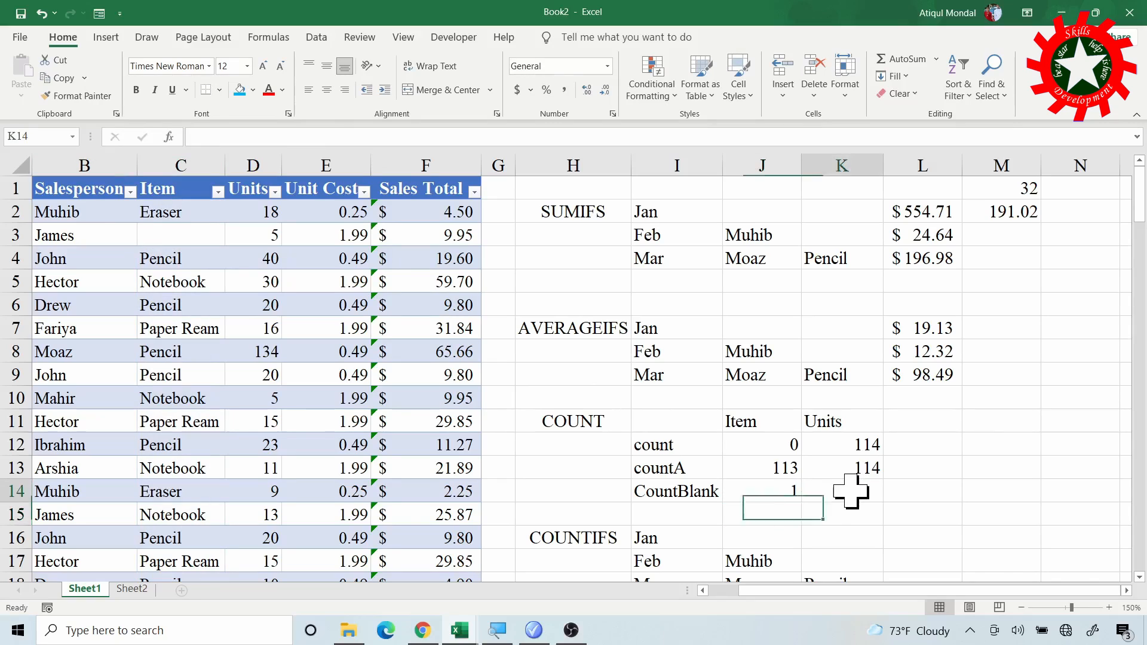
pyautogui.write('=')
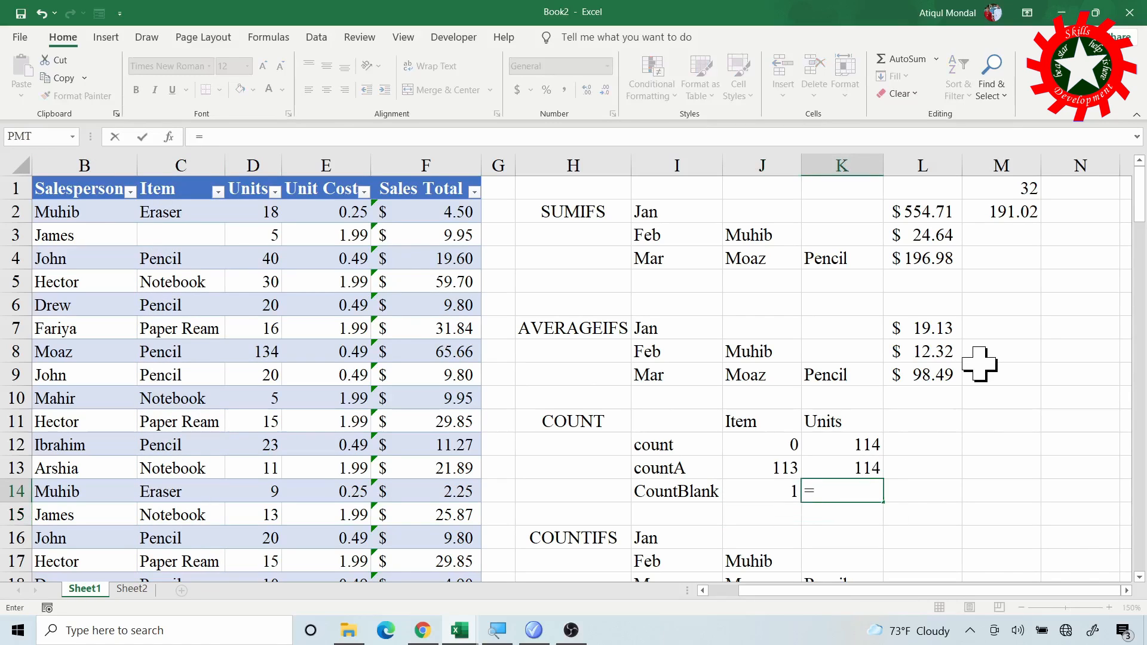
pyautogui.write('count')
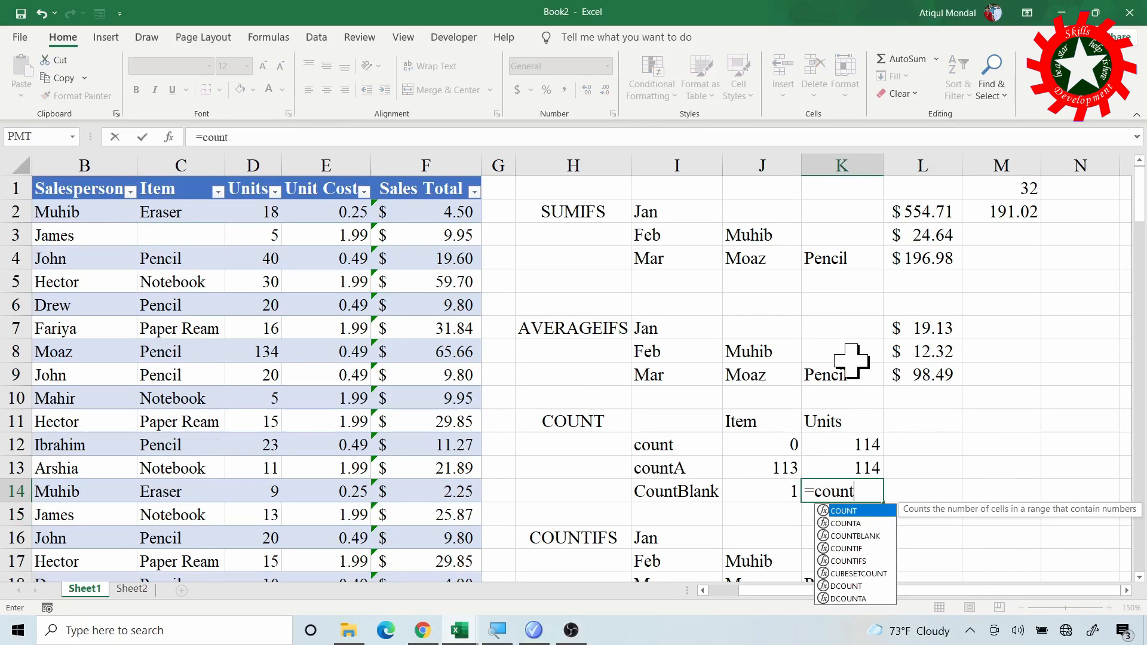
pyautogui.write('bl')
pyautogui.press('Tab')
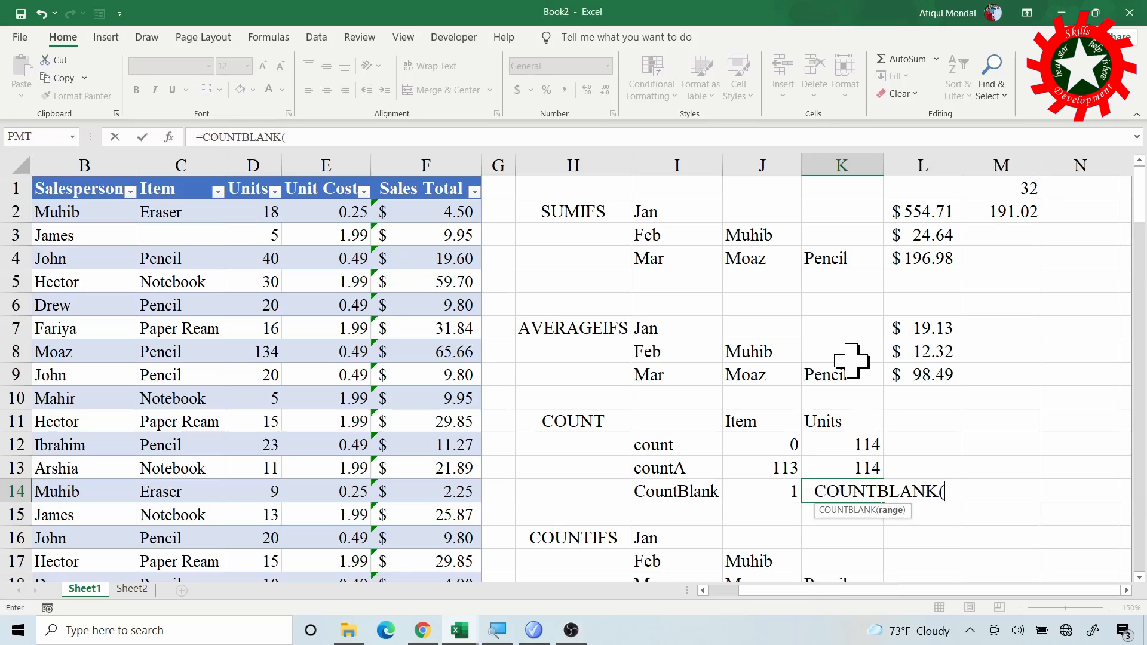
pyautogui.click(253, 178)
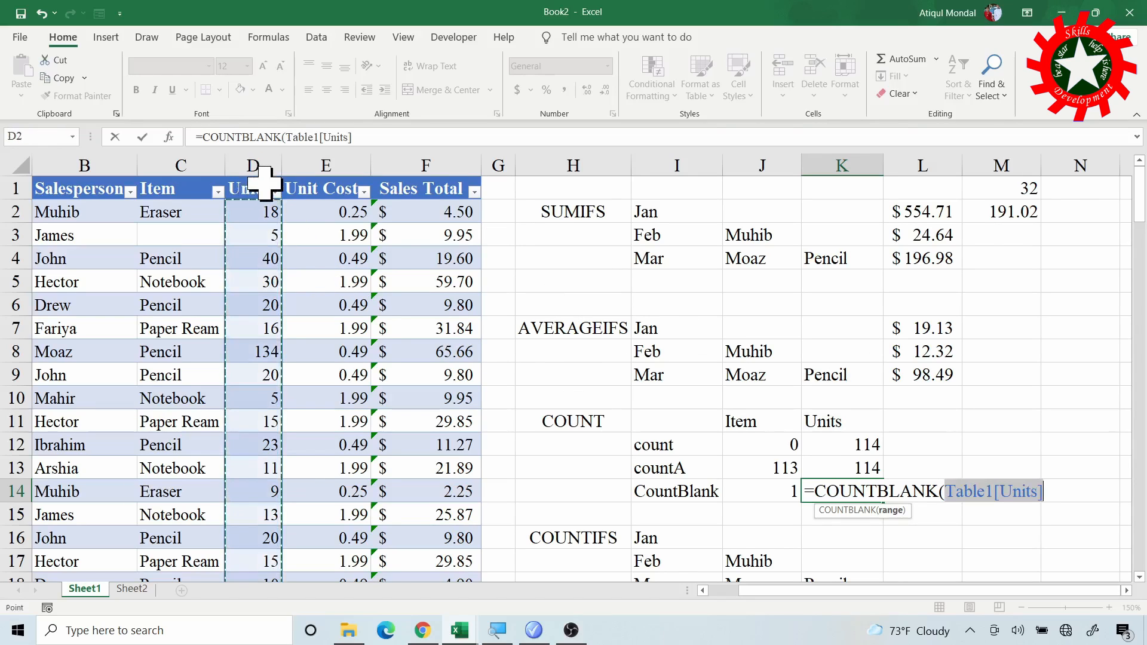
pyautogui.write(')')
pyautogui.press('Return')
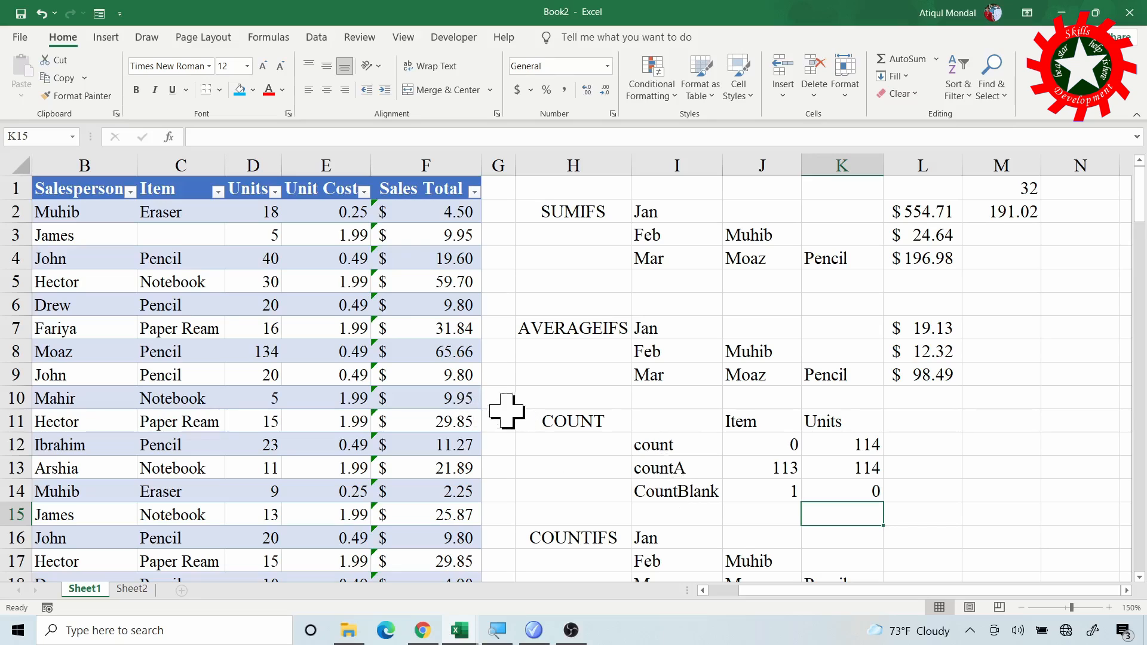
# - Enter a COUNTIFS formula in L16 counting the table's Jan orders, using =COUNTIFS(Table1[Order Month2],I16)
pyautogui.scroll(-3, 687, 454)
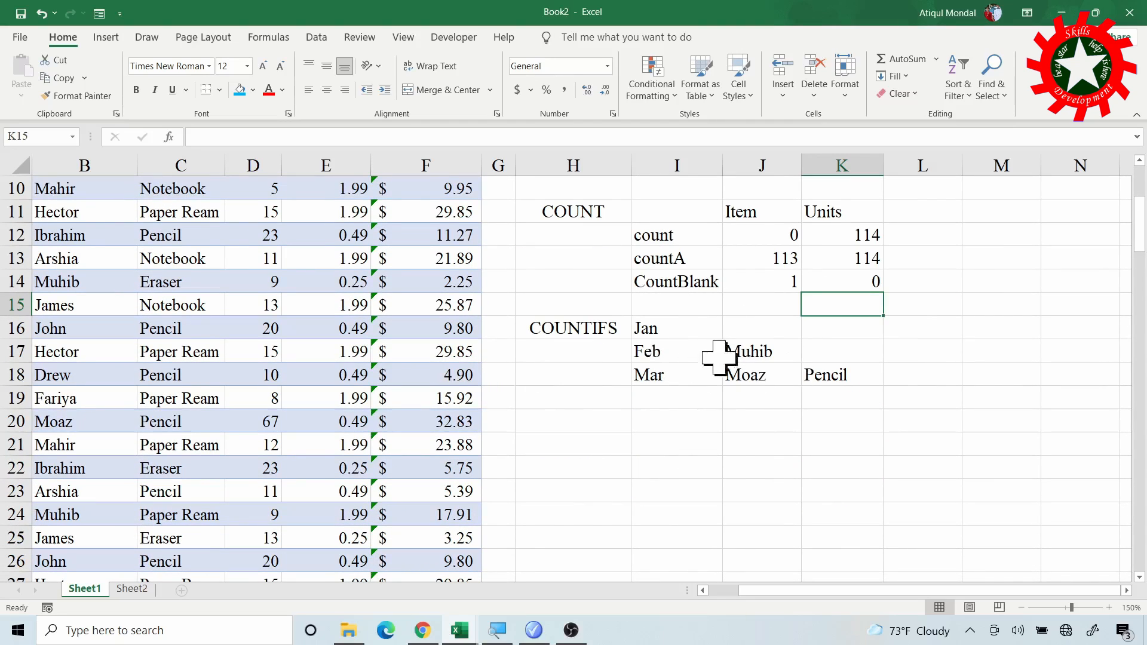
pyautogui.click(920, 343)
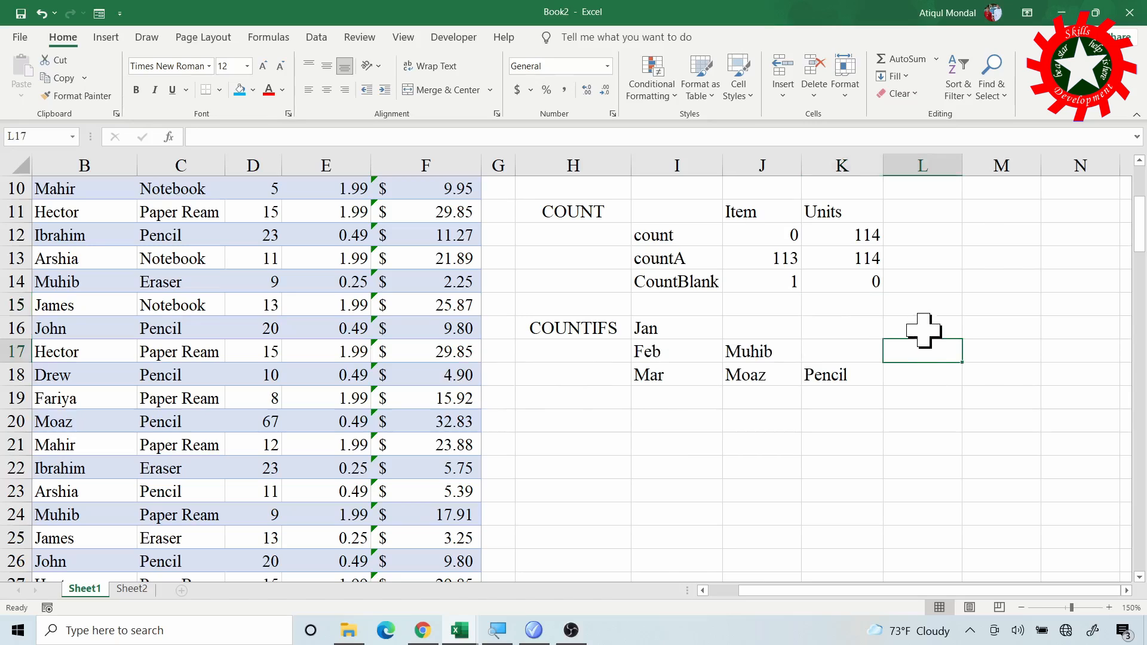
pyautogui.click(916, 327)
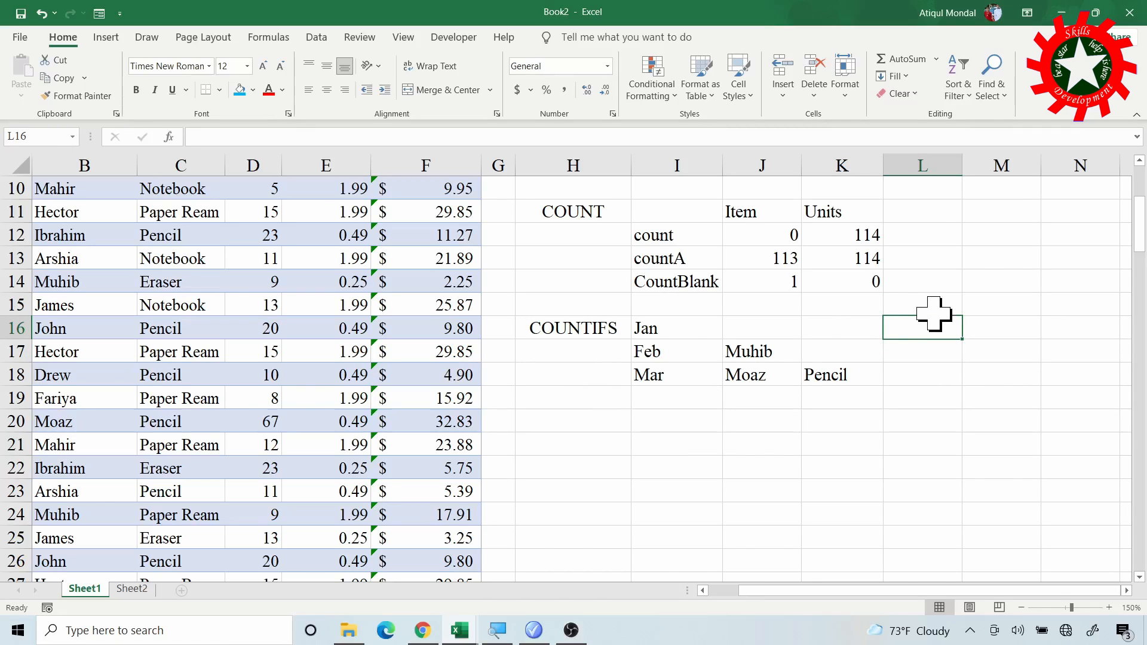
pyautogui.write('=')
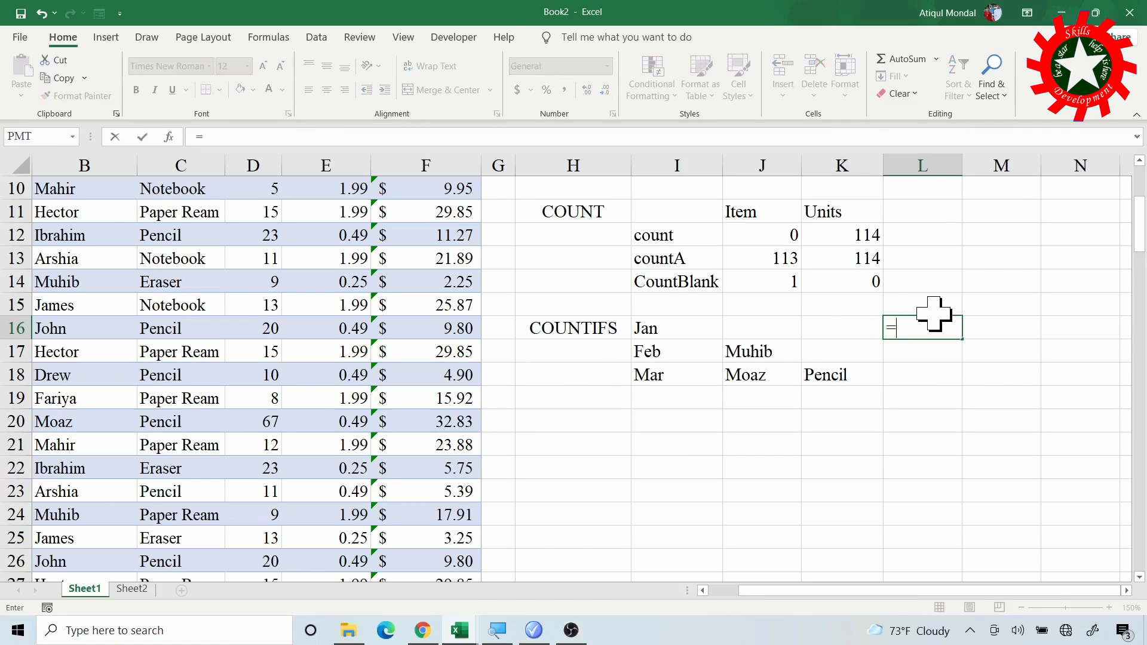
pyautogui.write('countif')
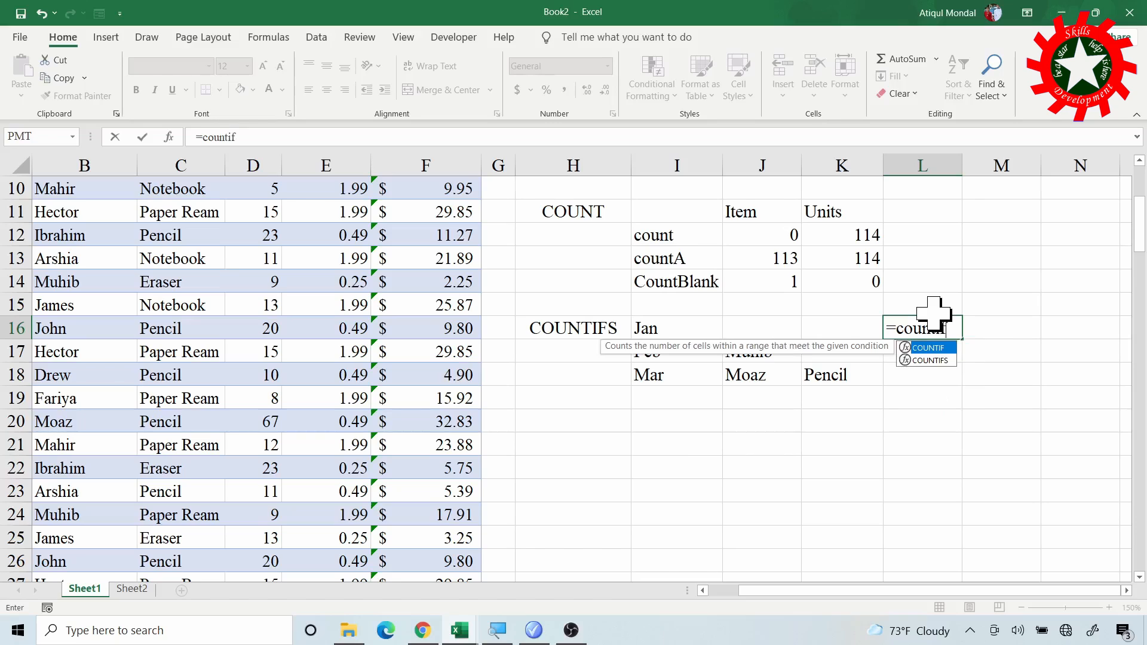
pyautogui.write('s(')
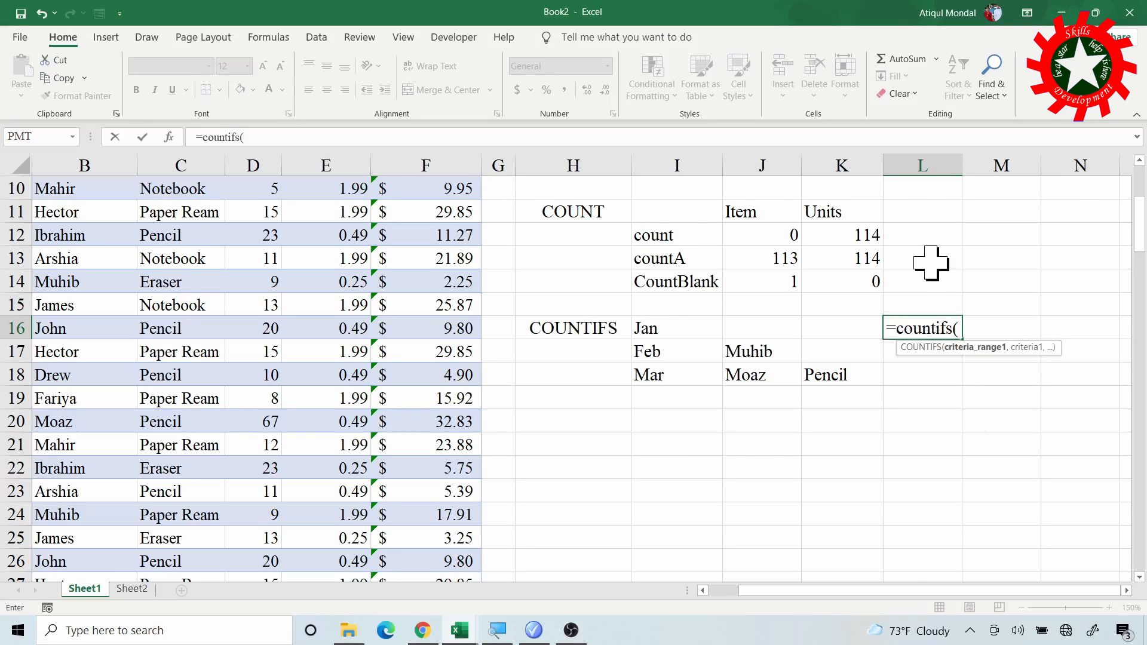
pyautogui.scroll(3, 123, 265)
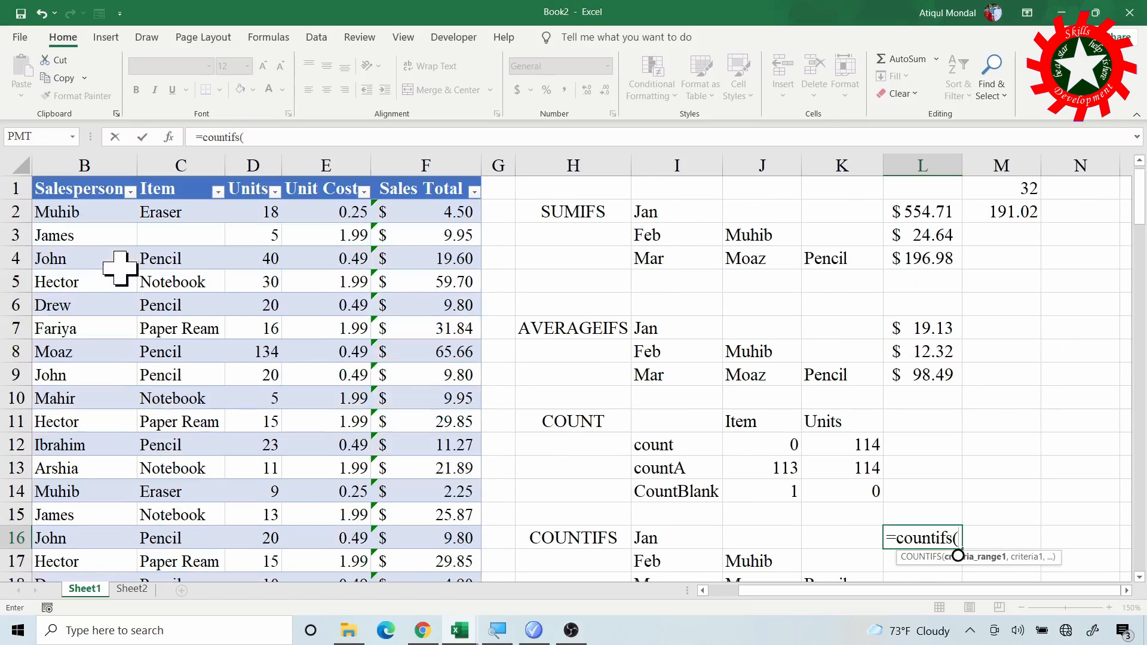
pyautogui.hscroll(-1, 538, 520)
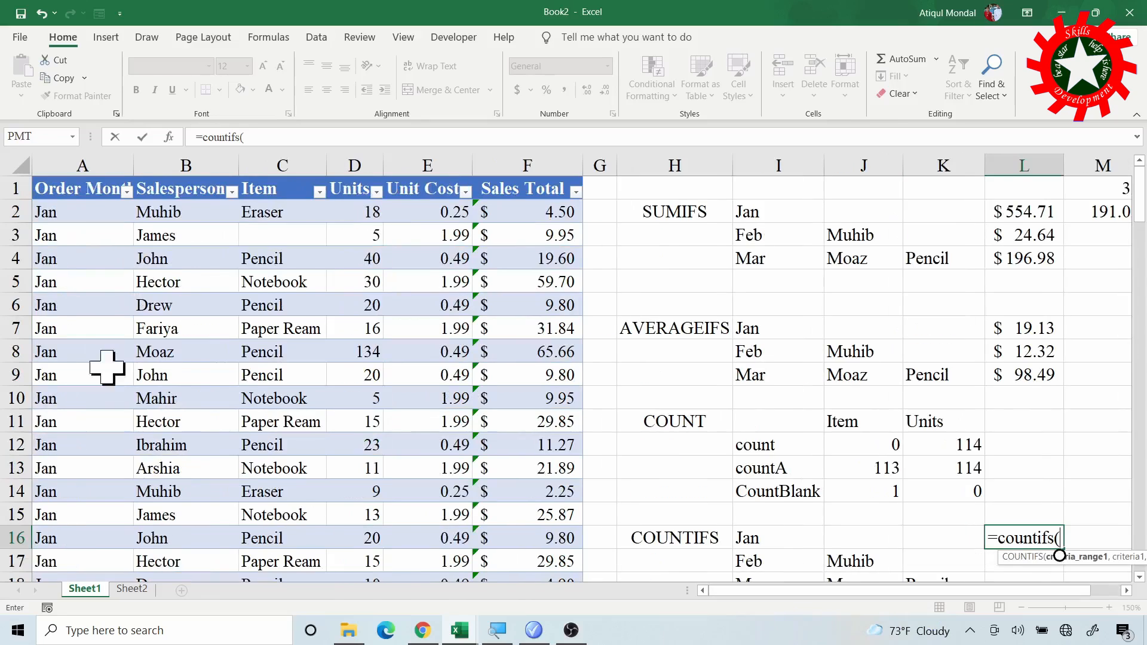
pyautogui.click(96, 173)
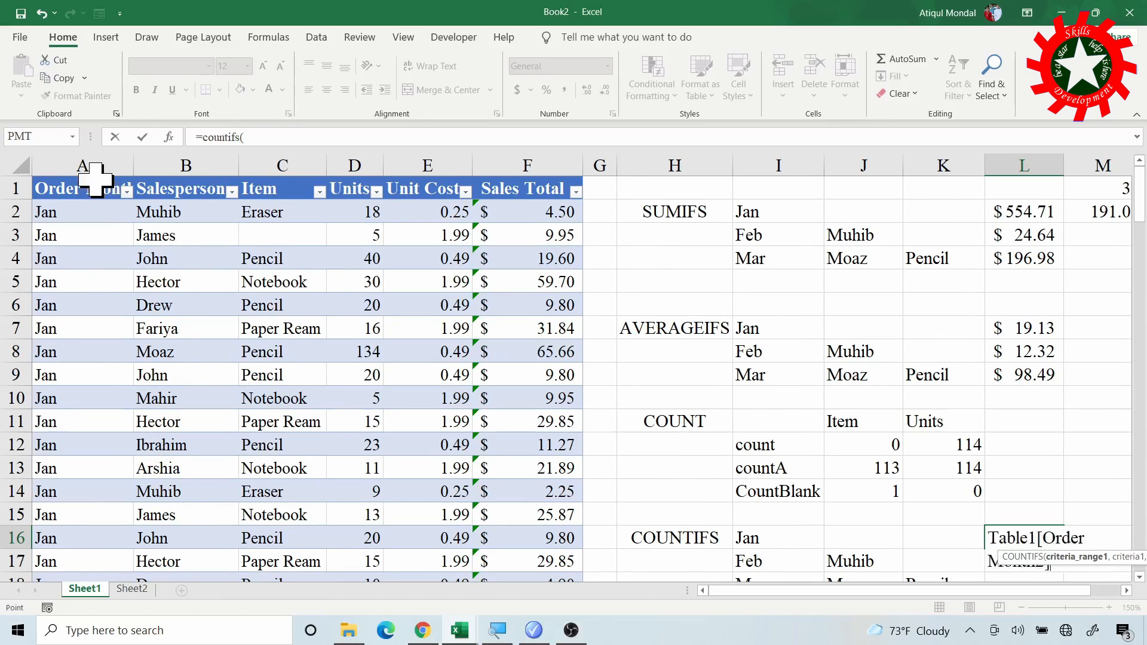
pyautogui.write(',')
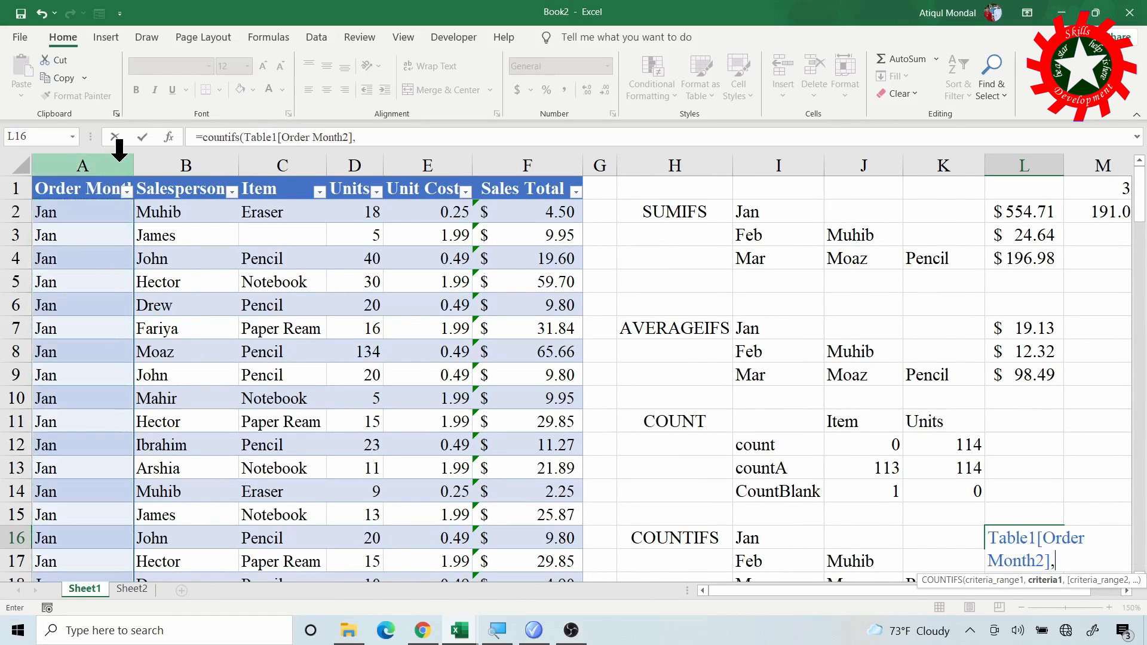
pyautogui.click(761, 539)
pyautogui.write(')')
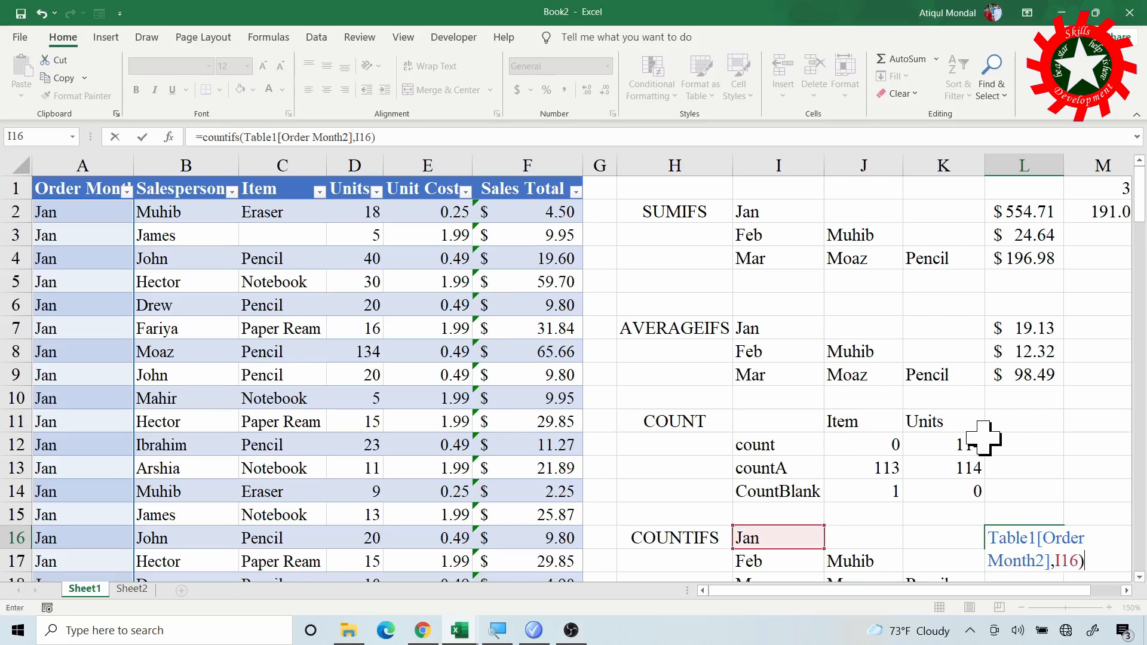
pyautogui.press('Return')
pyautogui.scroll(-2, 980, 445)
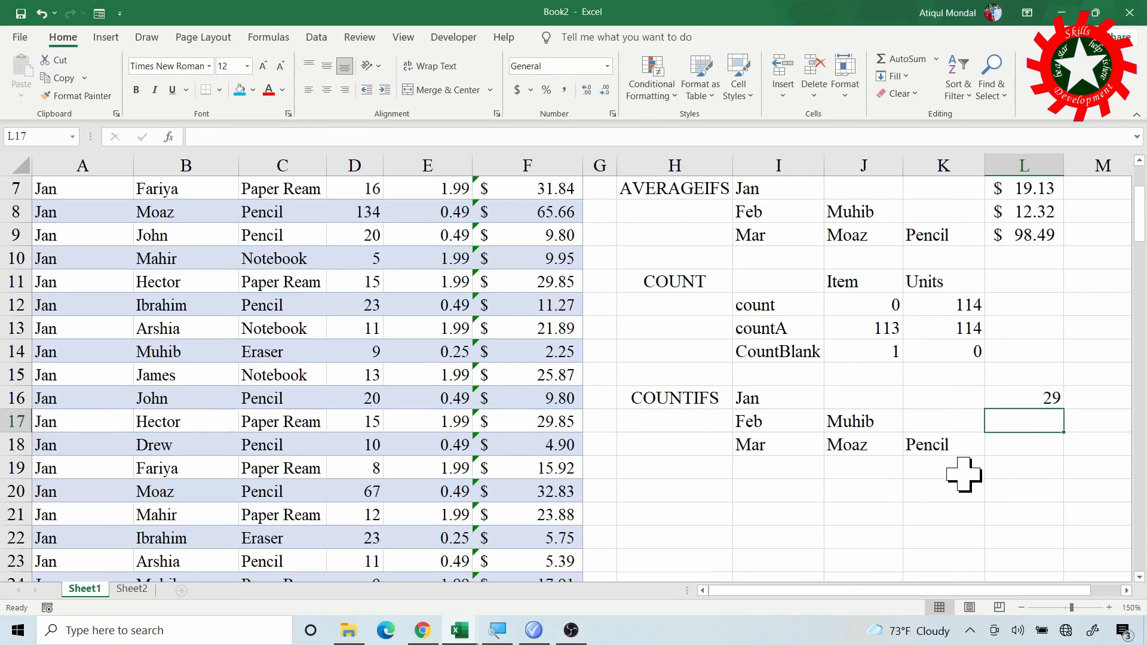
pyautogui.scroll(-5, 179, 358)
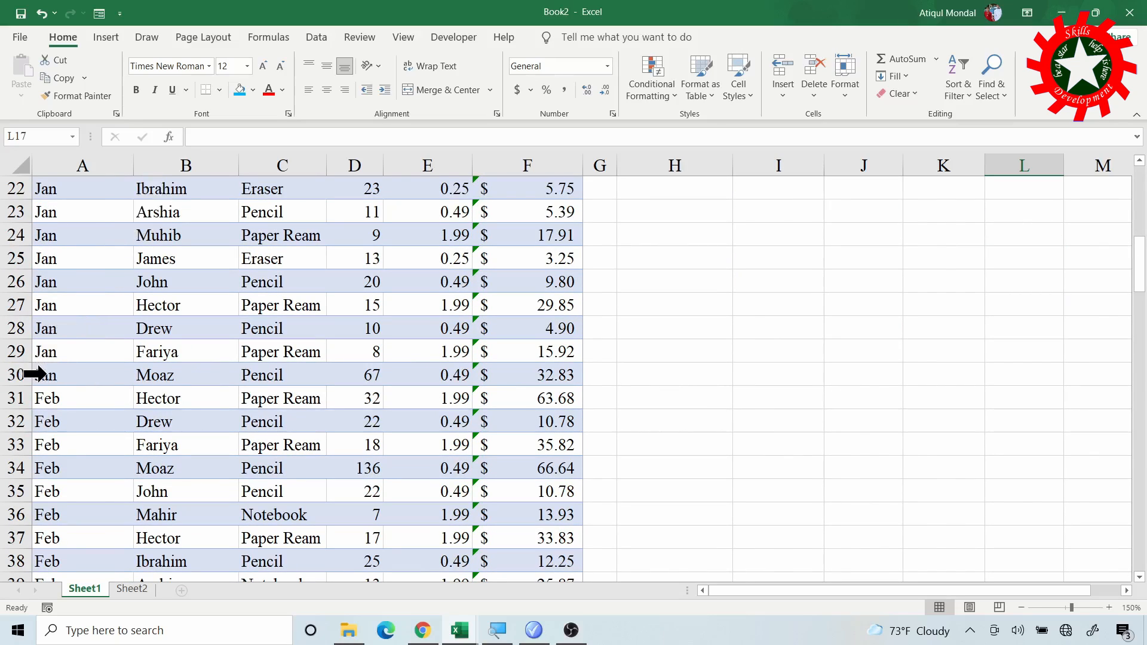
pyautogui.click(70, 379)
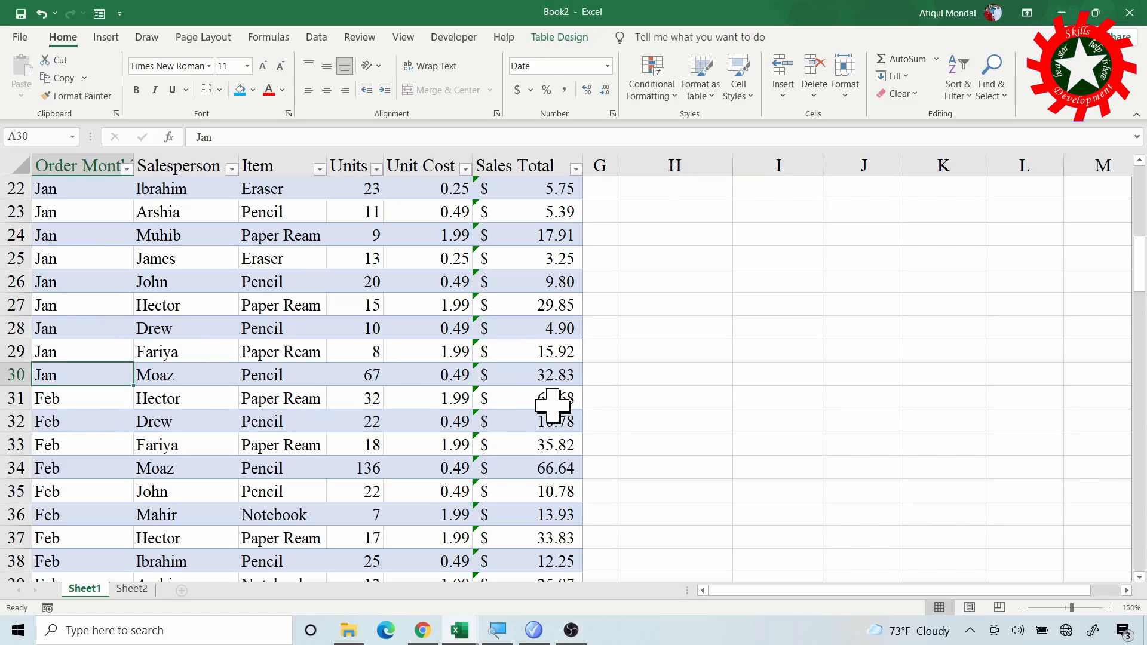
pyautogui.scroll(6, 589, 423)
pyautogui.click(1028, 501)
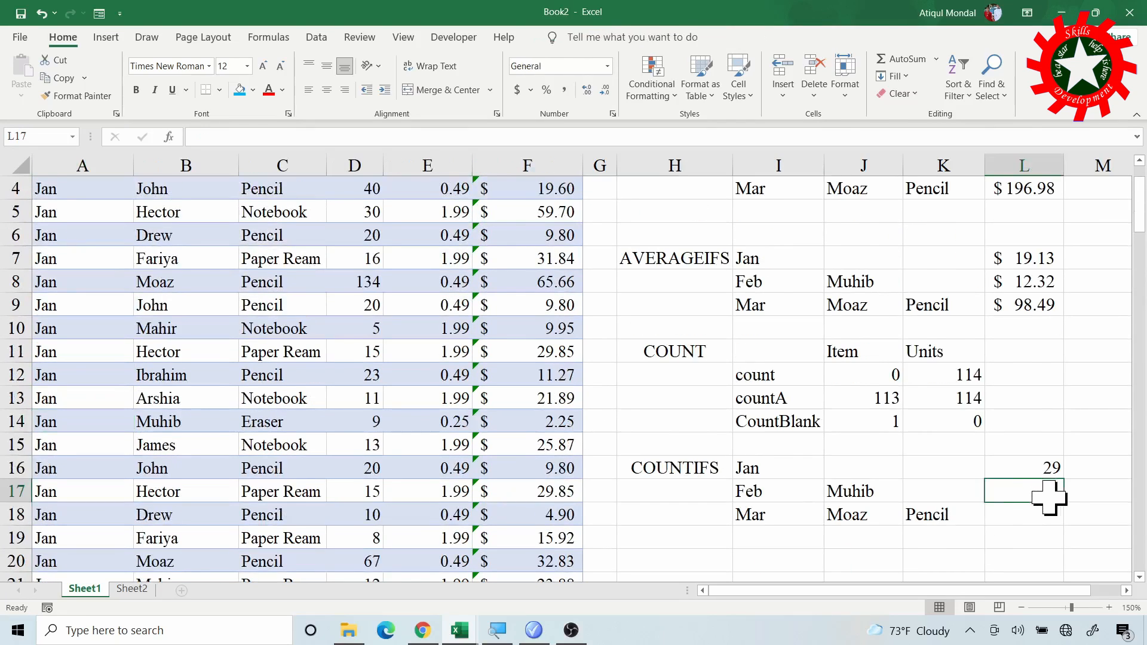
pyautogui.write('=')
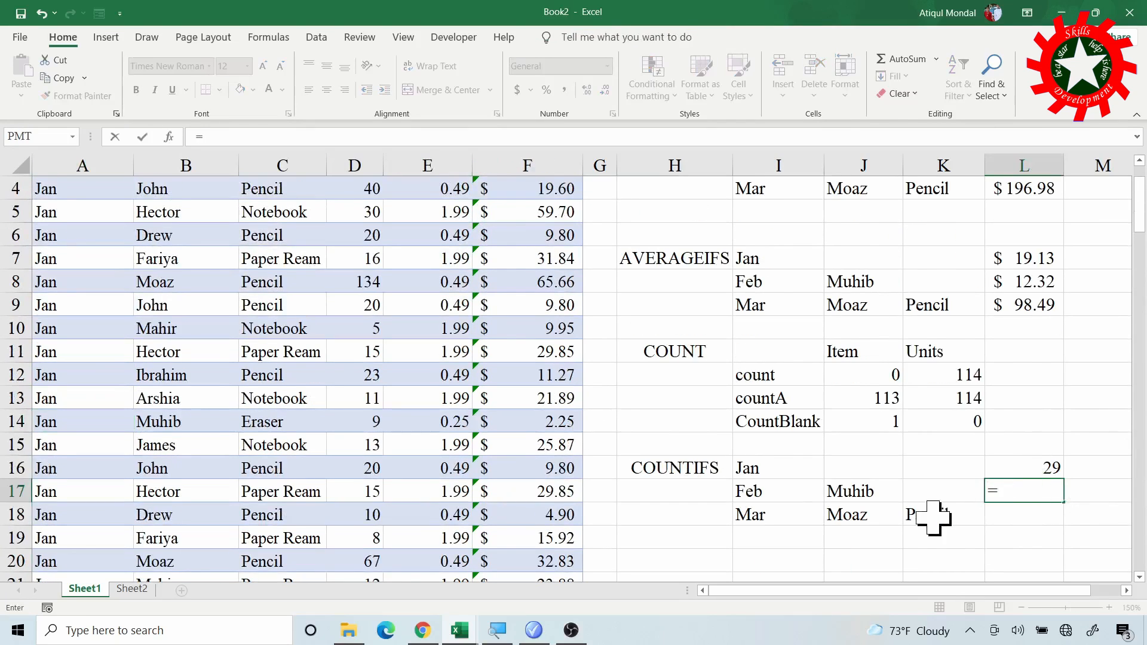
pyautogui.press('Escape')
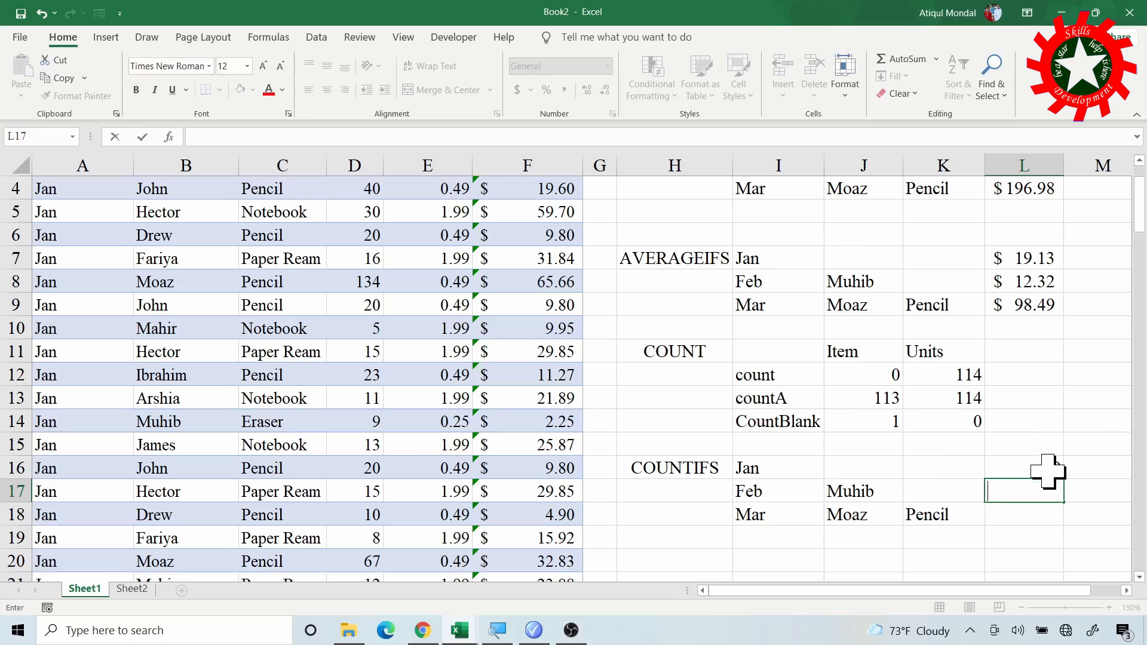
# - Fill the L16 COUNTIFS formula into L17 and add the Salesperson criterion, making it =COUNTIFS(Table1[Order Month2],I17,Table1[Salesperson],J17)
pyautogui.click(1024, 469)
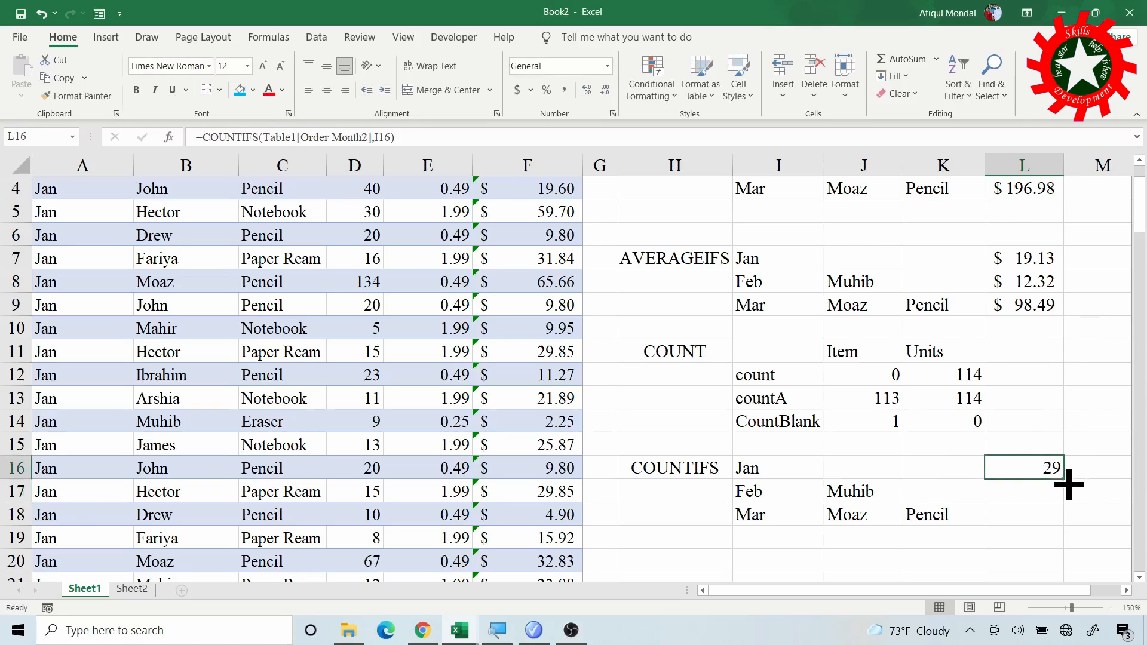
pyautogui.moveTo(1067, 485)
pyautogui.mouseDown()
pyautogui.moveTo(1067, 504)
pyautogui.moveTo(1052, 491)
pyautogui.mouseUp()
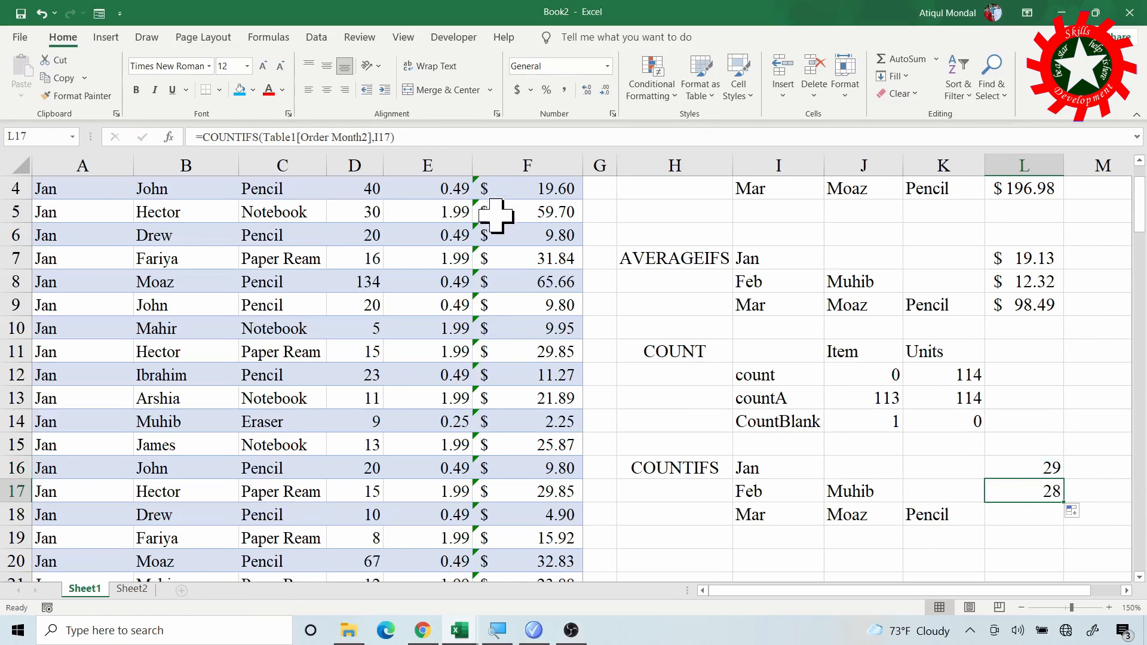
pyautogui.click(385, 137)
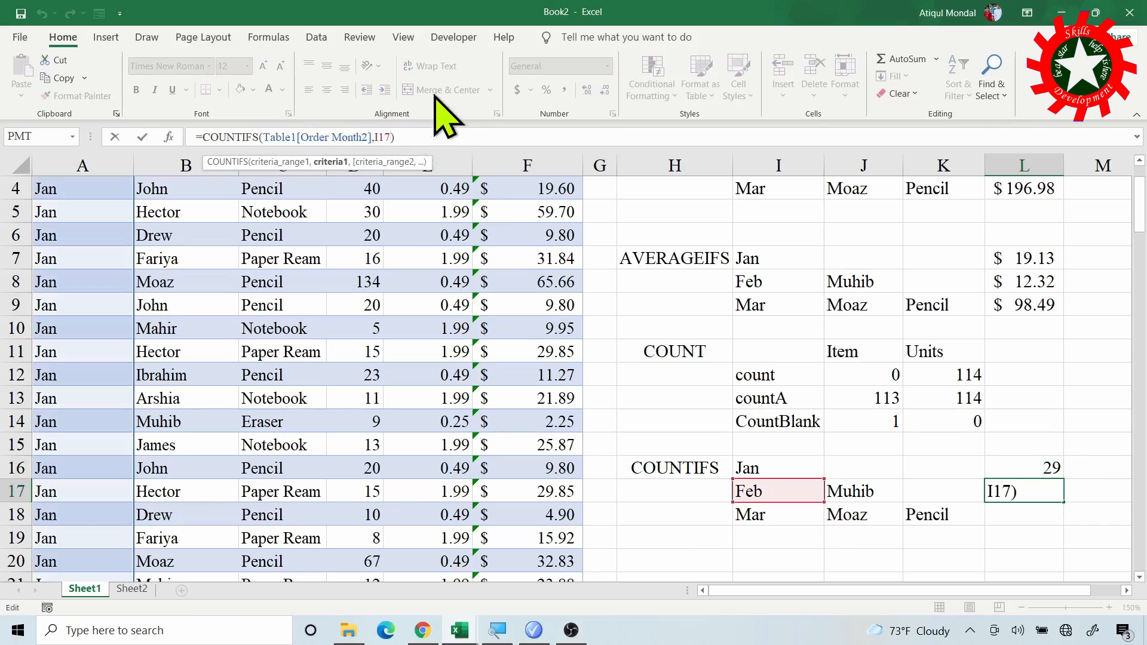
pyautogui.write(',')
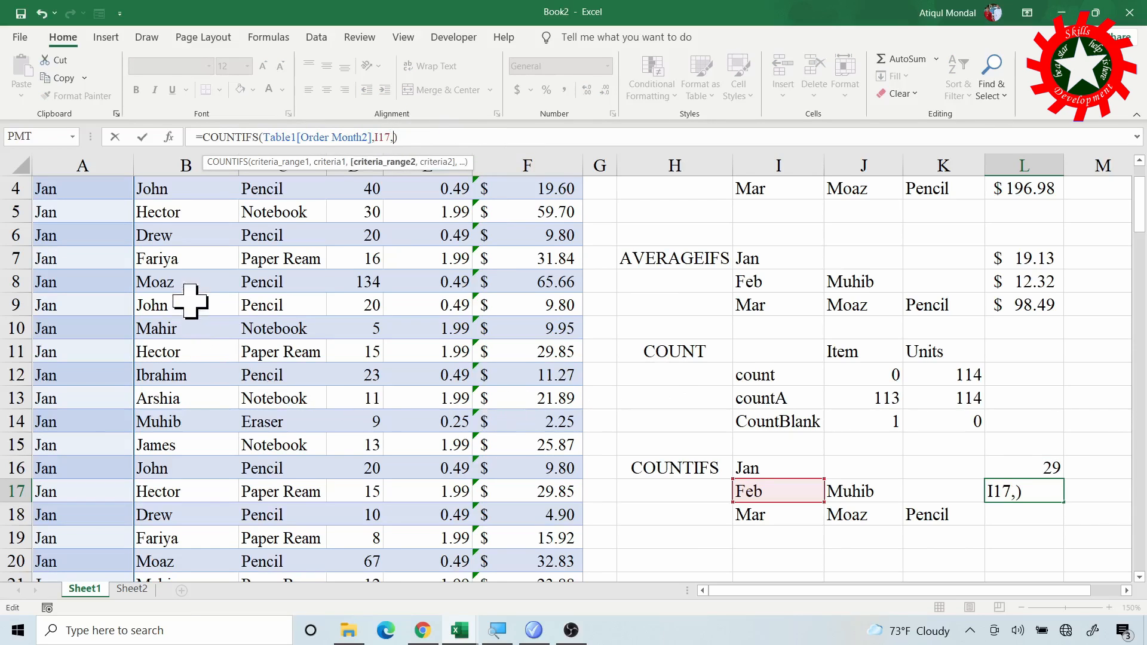
pyautogui.scroll(1, 287, 308)
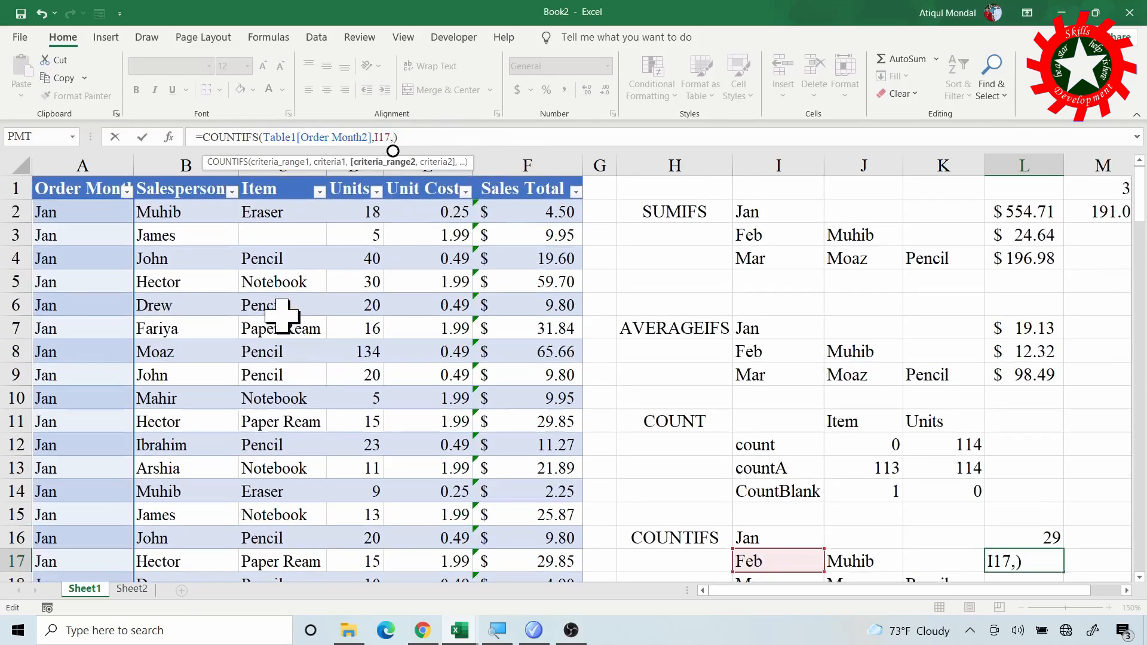
pyautogui.click(203, 171)
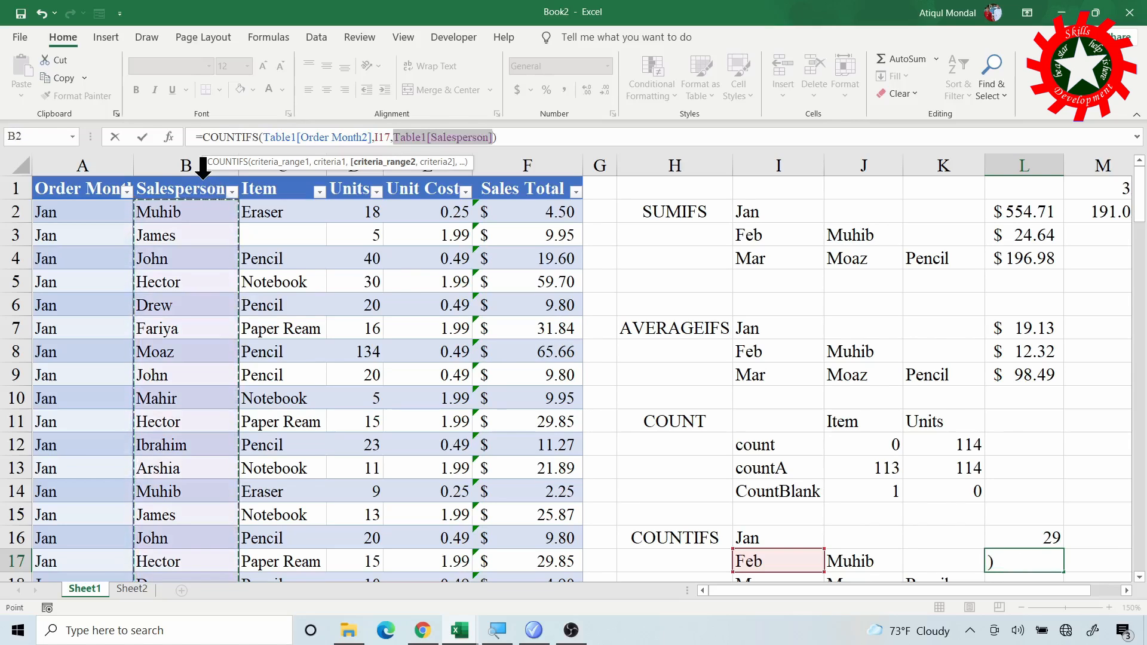
pyautogui.write(',')
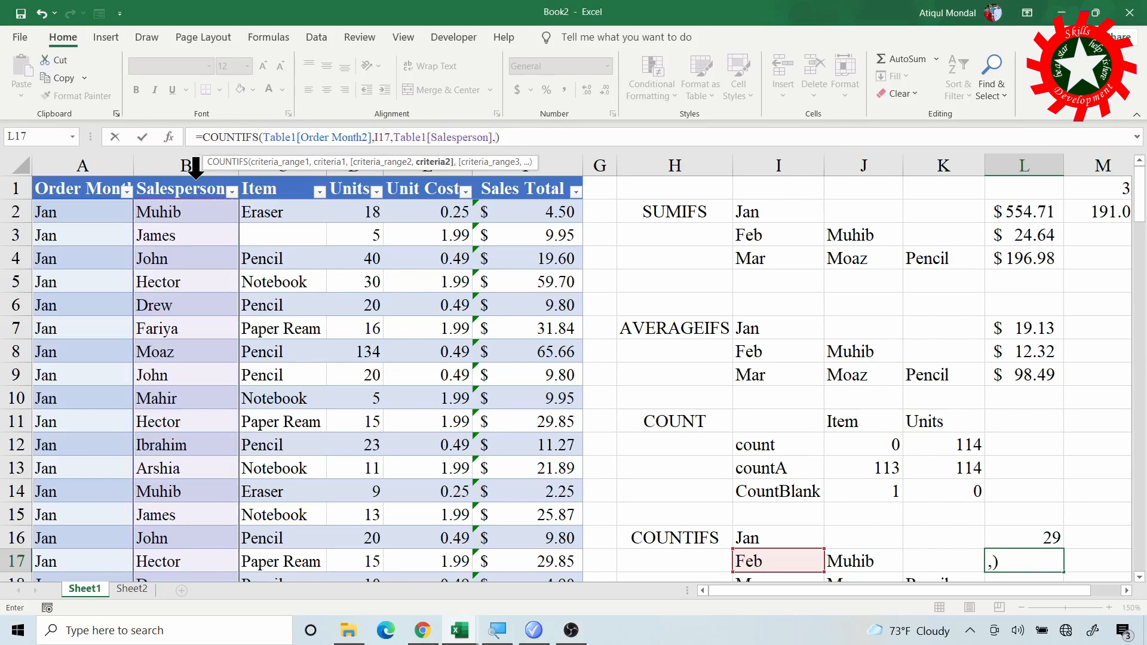
pyautogui.click(848, 559)
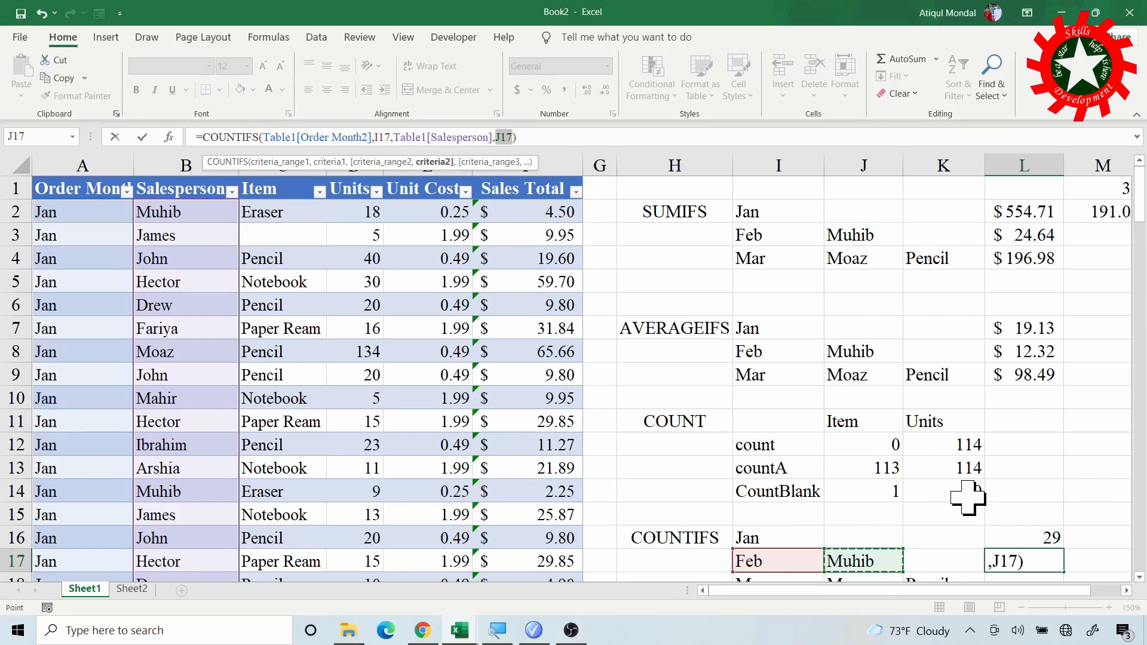
pyautogui.press('Return')
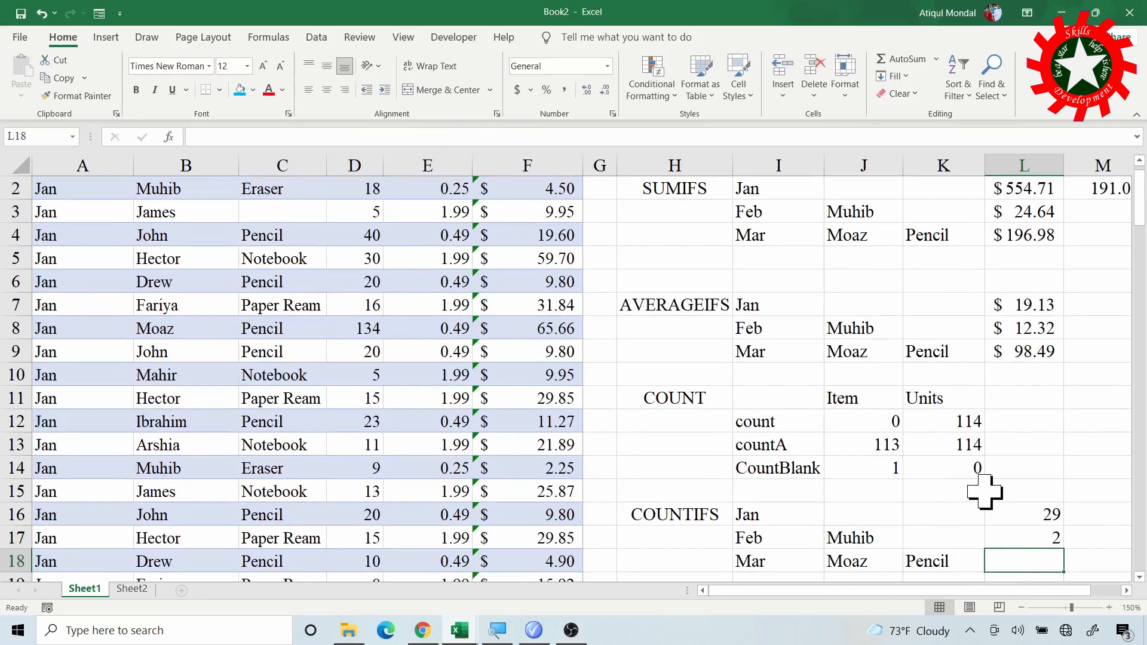
# - Fill the L17 COUNTIFS formula into L18 and add the Item criterion, making it =COUNTIFS(Table1[Order Month2],I18,Table1[Salesperson],J18,Table1[Item],K18)
pyautogui.click(1016, 538)
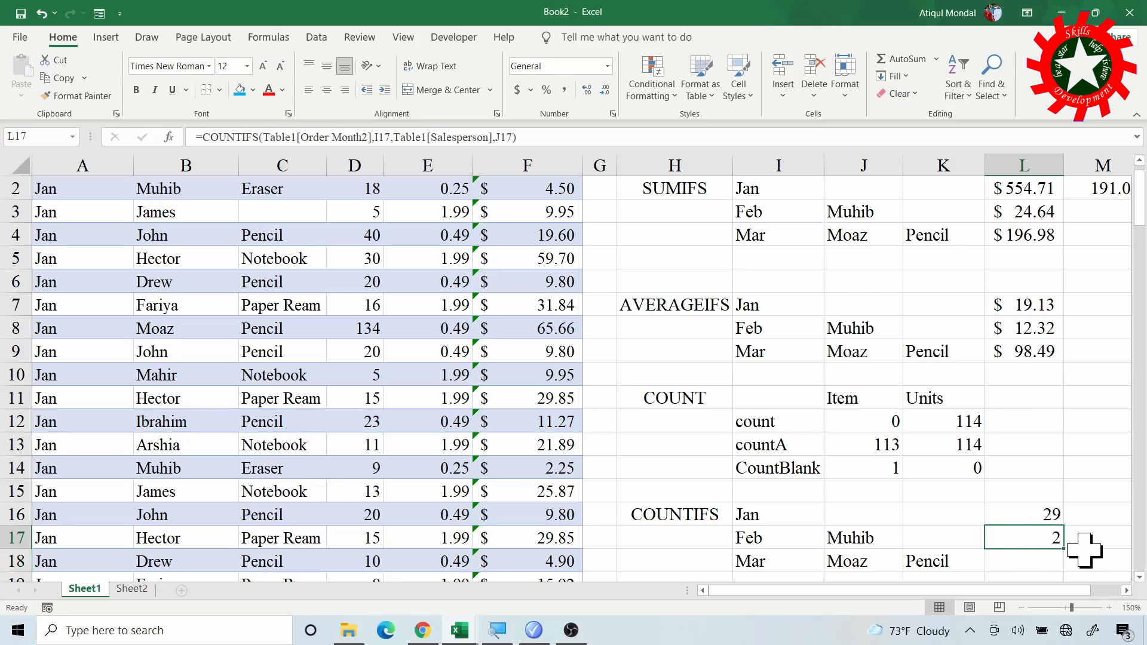
pyautogui.moveTo(1067, 547); pyautogui.dragTo(1055, 563)
pyautogui.click(1048, 561)
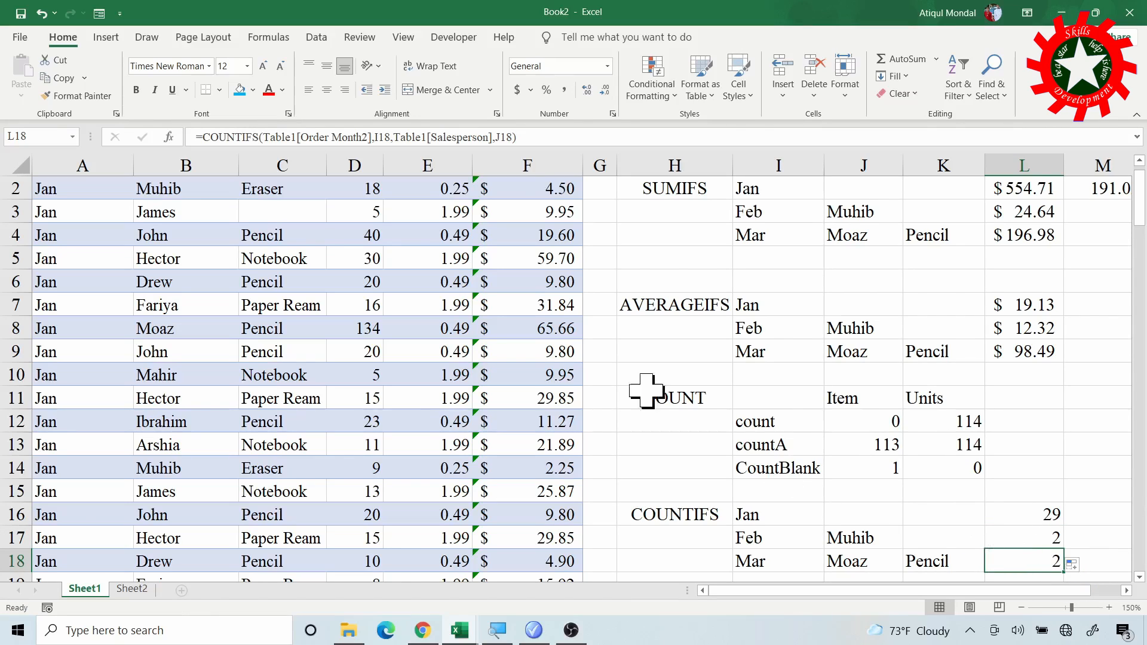
pyautogui.click(512, 134)
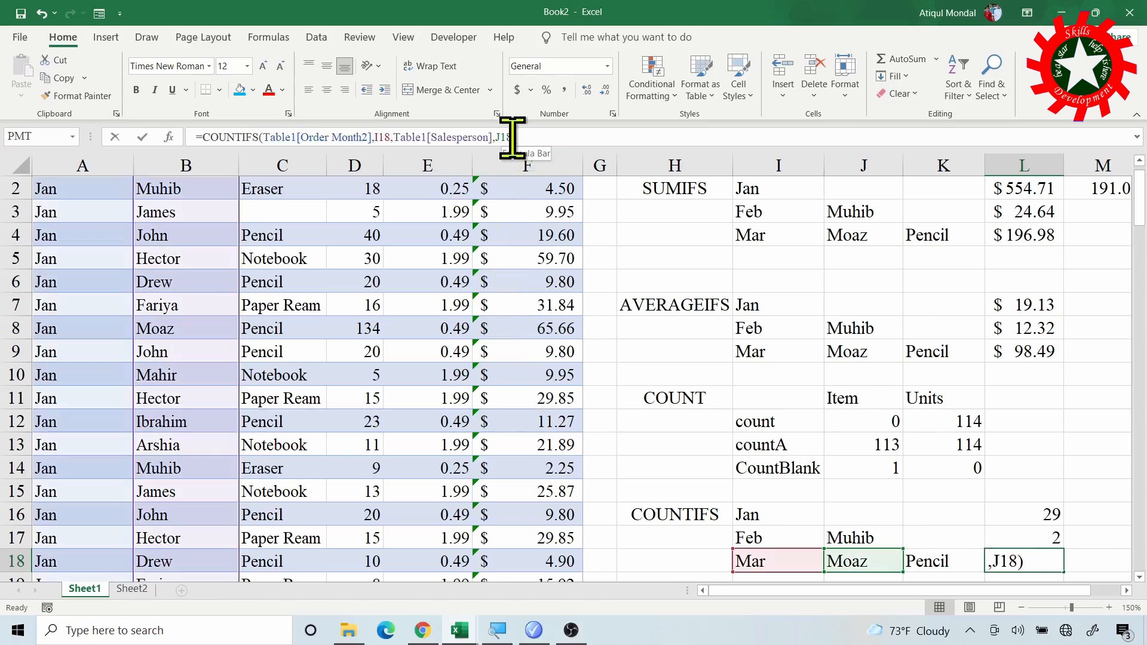
pyautogui.write(',')
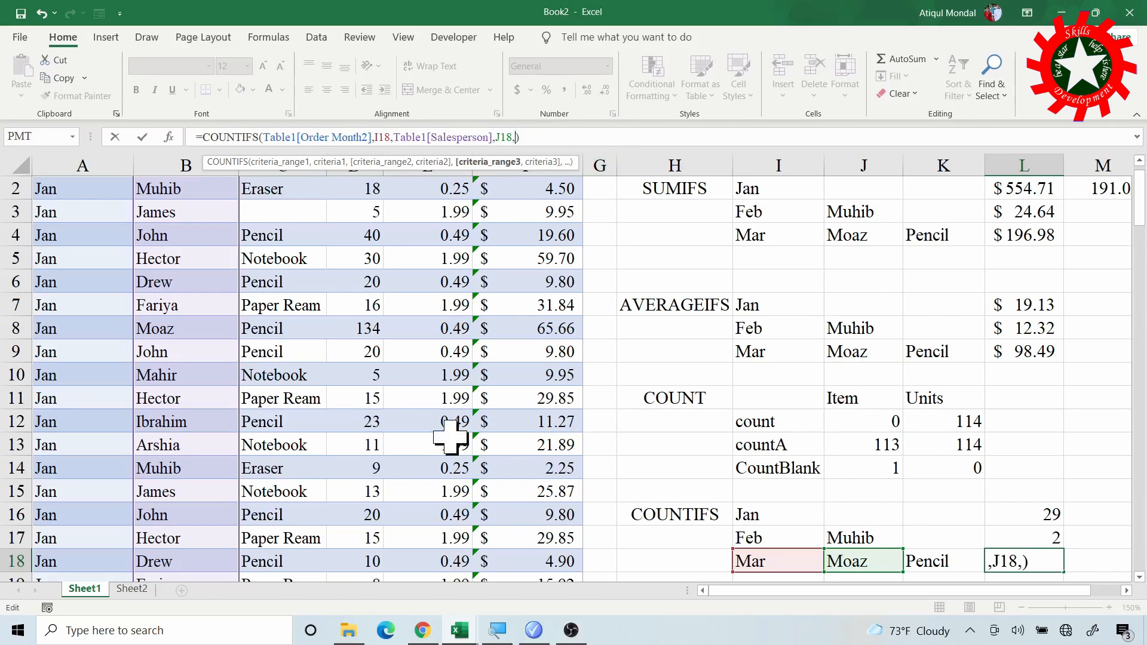
pyautogui.scroll(1, 282, 300)
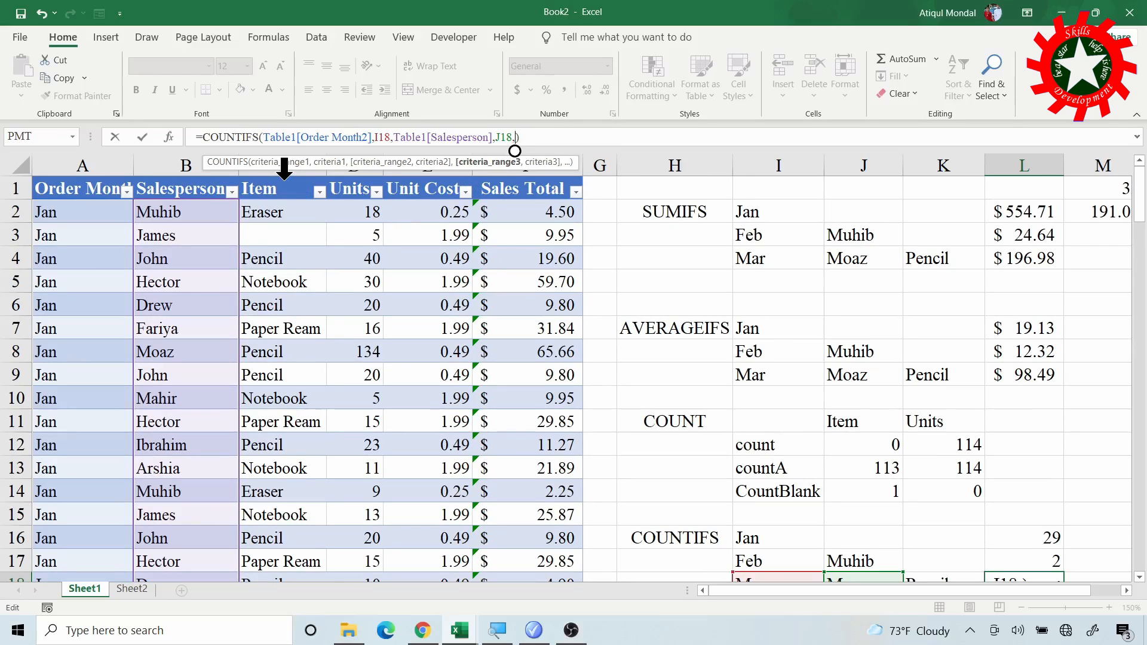
pyautogui.click(284, 169)
pyautogui.write(',')
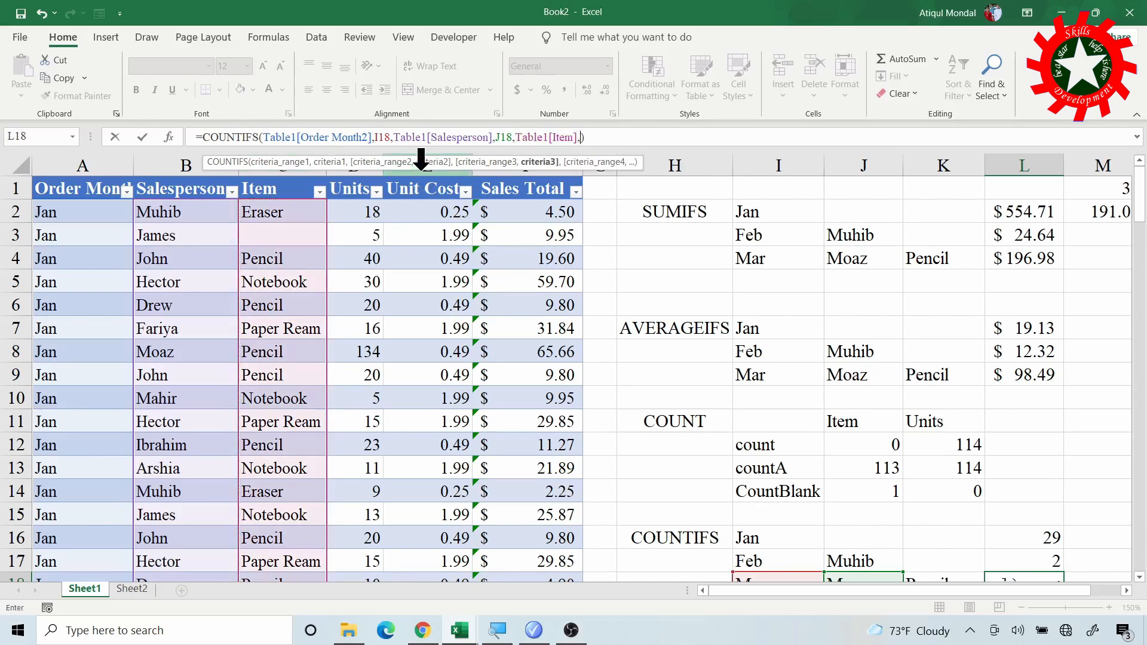
pyautogui.scroll(-1, 860, 508)
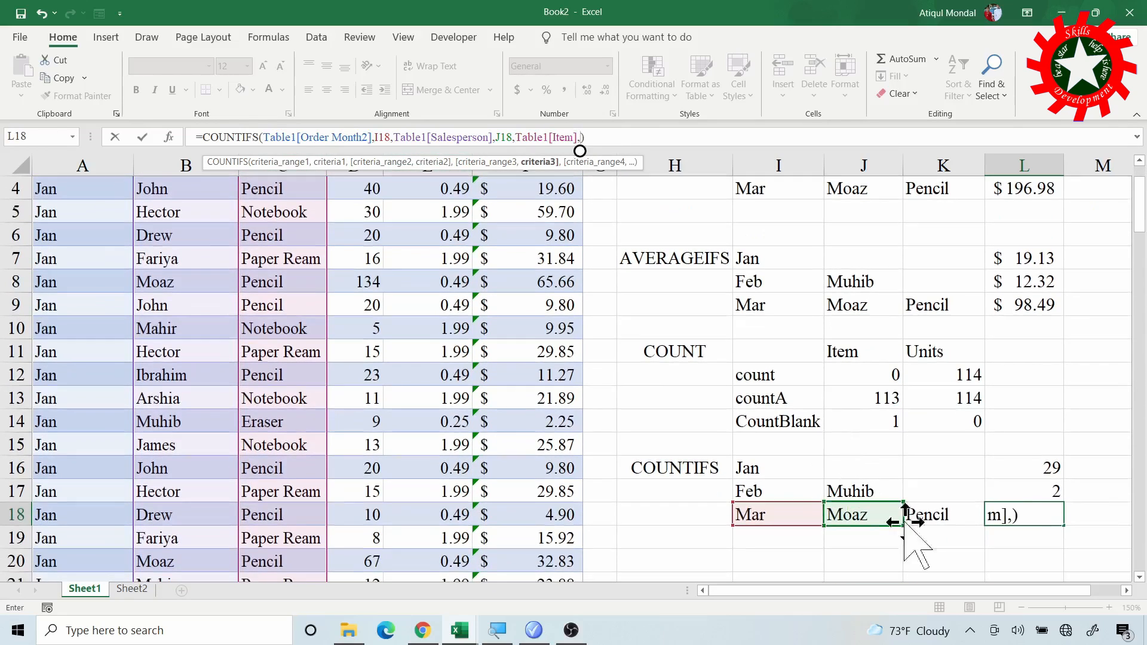
pyautogui.click(932, 517)
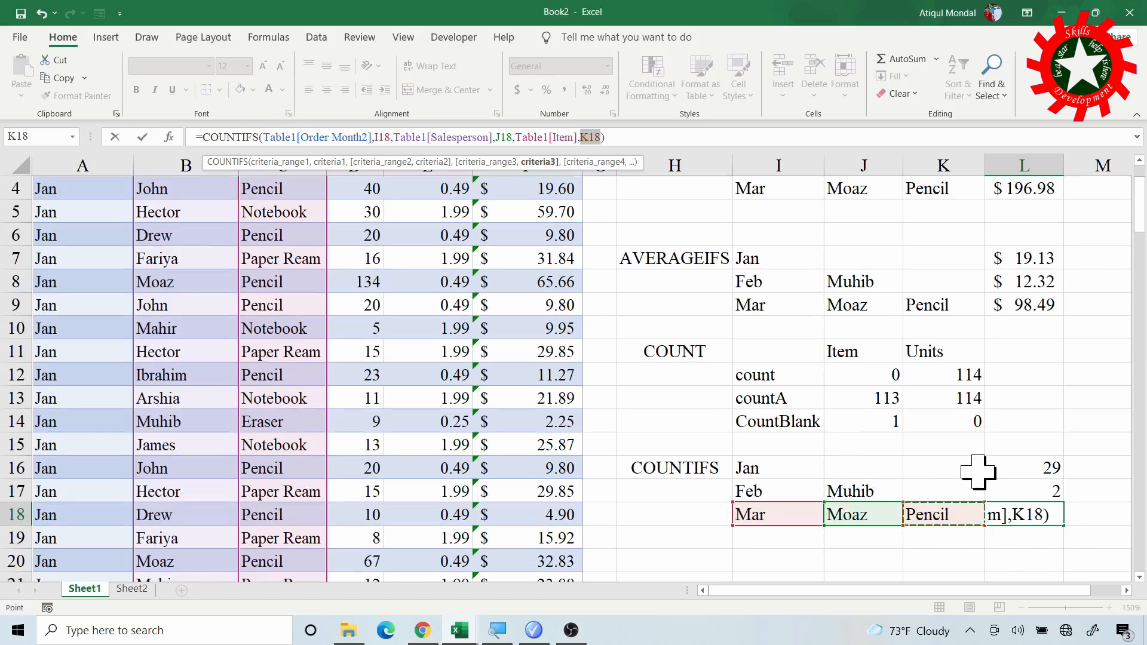
pyautogui.press('Return')
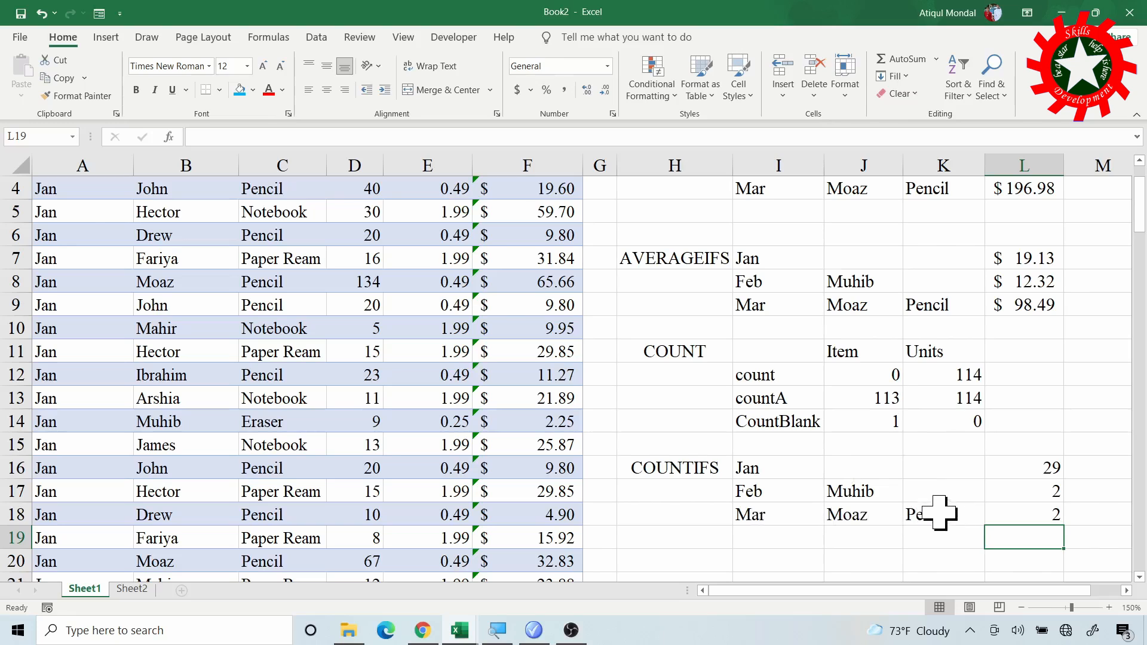
# - Examine the table's Mar rows for Pencil orders by the salesperson named in J18 to verify the COUNTIFS result in L18
pyautogui.scroll(-14, 210, 375)
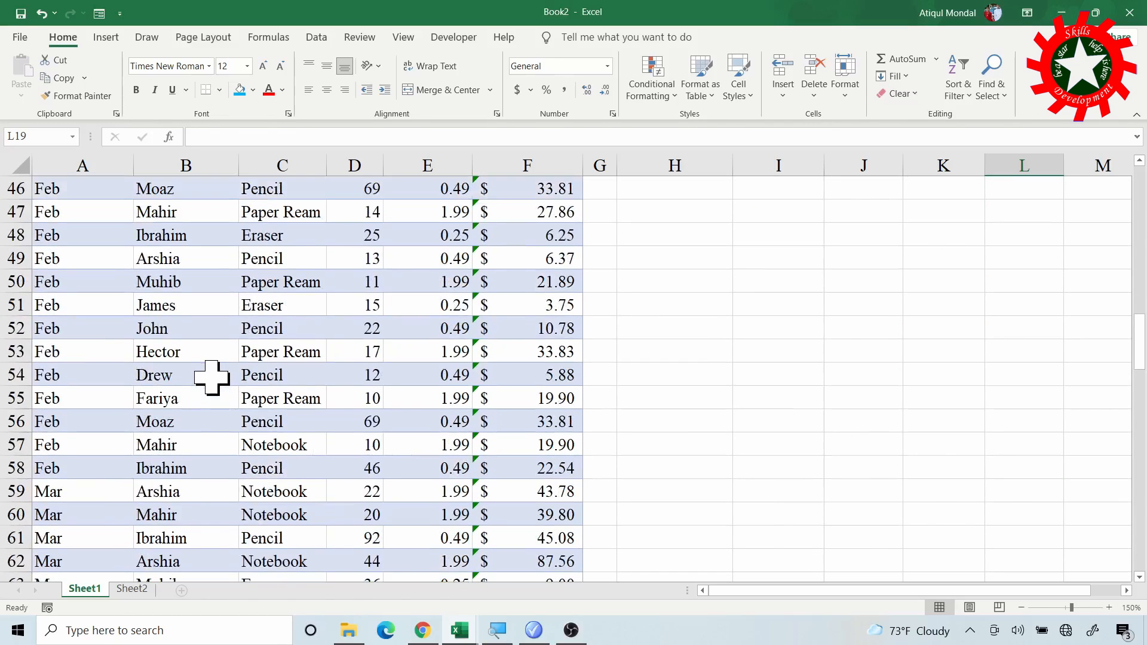
pyautogui.scroll(-6, 211, 377)
pyautogui.scroll(4, 217, 374)
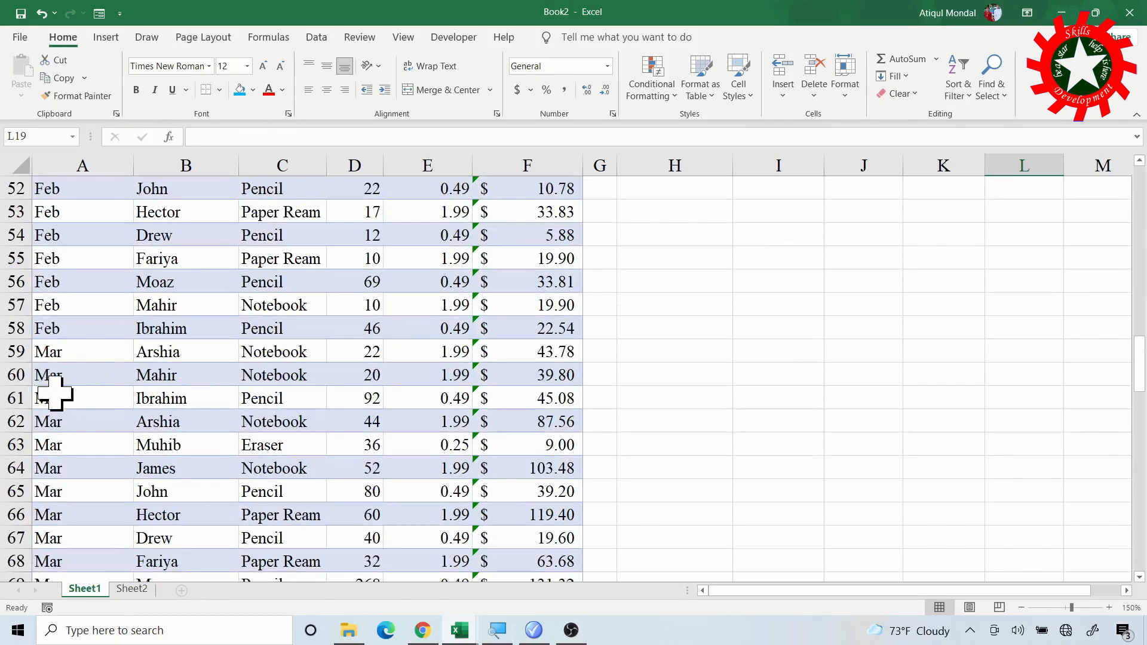
pyautogui.scroll(-2, 175, 468)
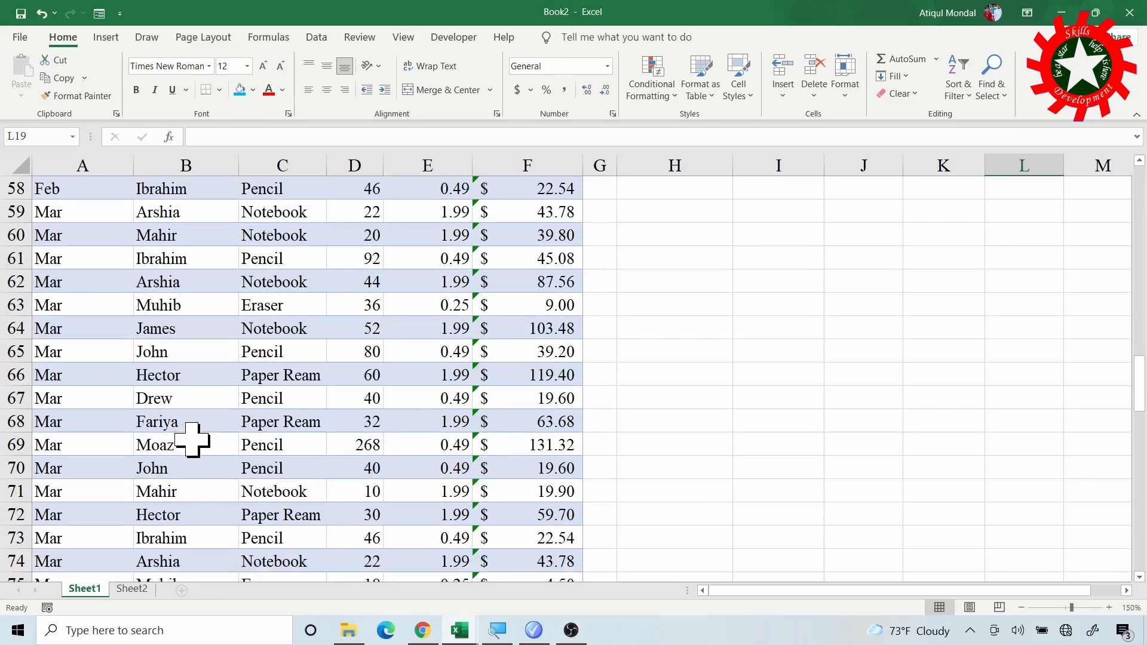
pyautogui.click(160, 449)
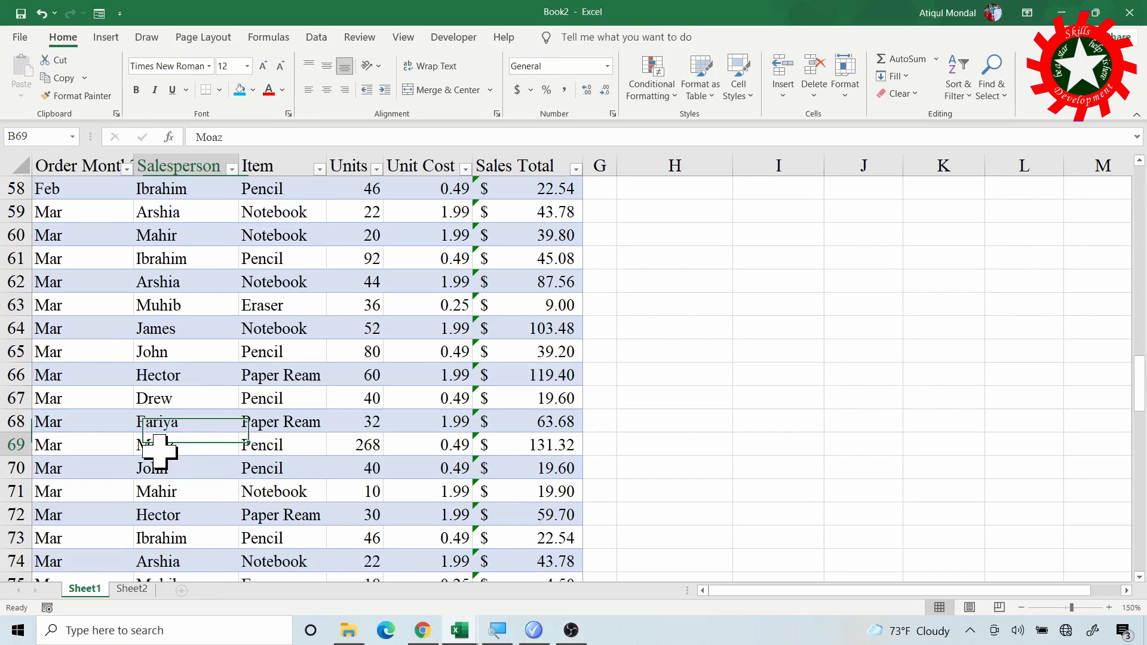
pyautogui.click(255, 449)
pyautogui.scroll(-1, 176, 454)
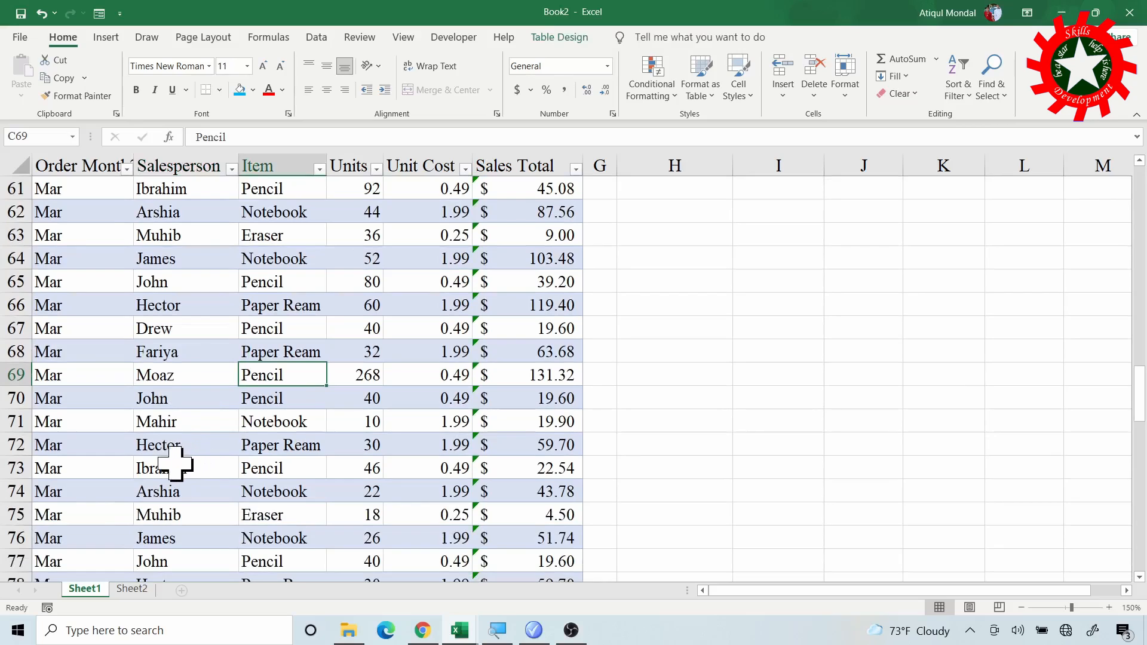
pyautogui.scroll(-1, 177, 457)
pyautogui.scroll(-2, 174, 461)
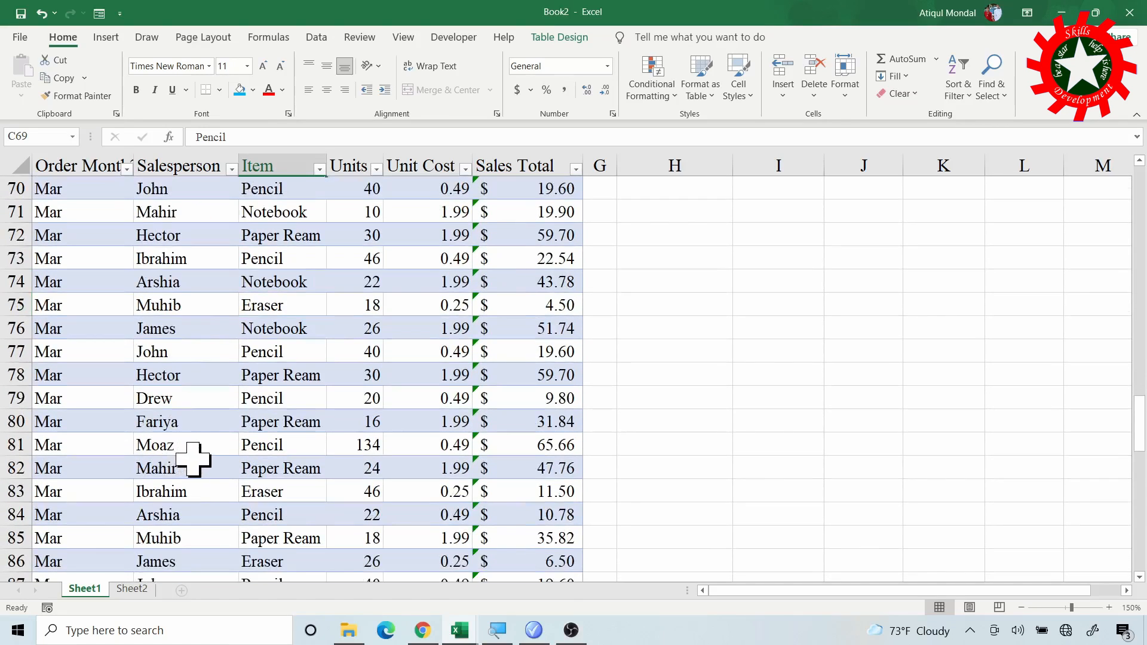
pyautogui.scroll(-2, 189, 464)
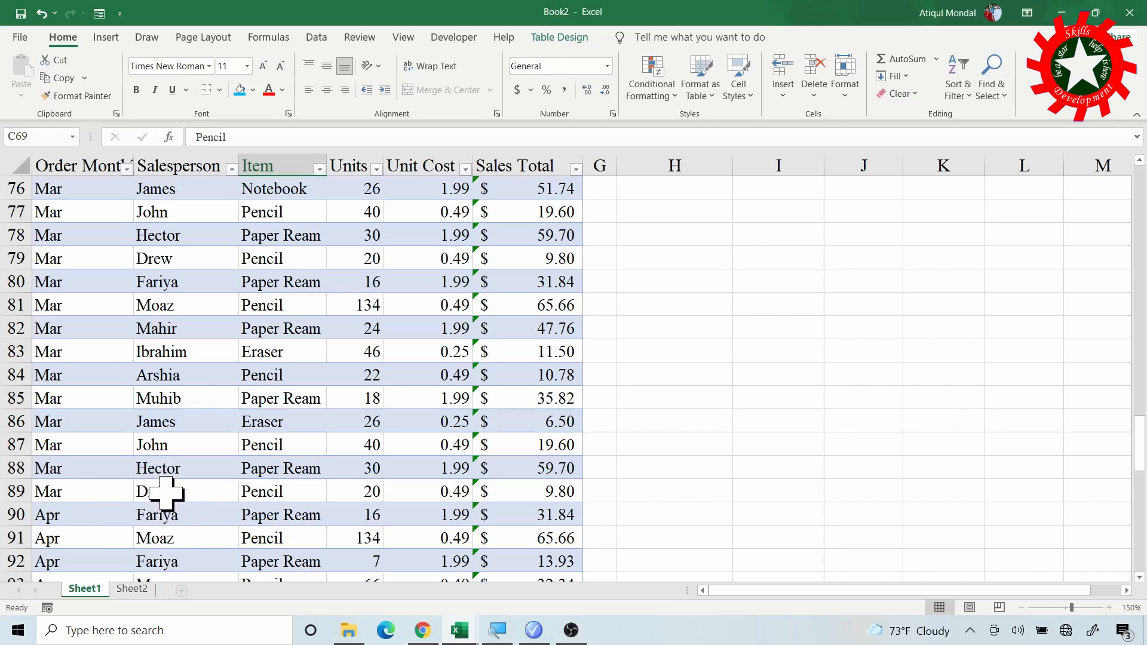
pyautogui.click(182, 303)
pyautogui.click(257, 304)
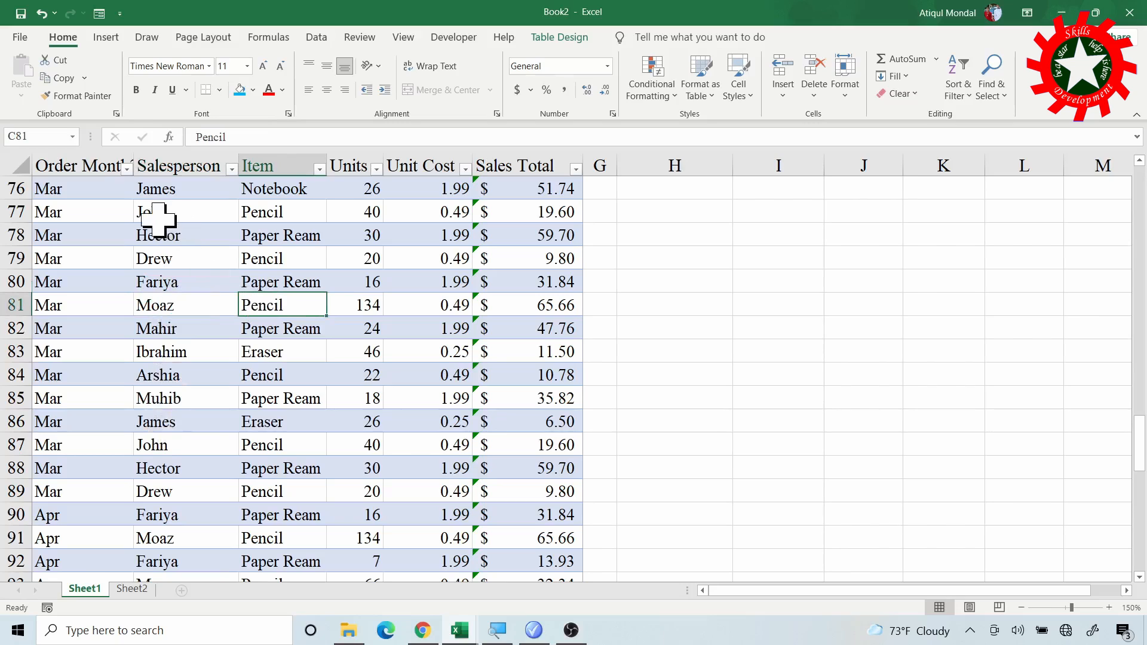
# - Return to the summary sections and inspect the SUMIFS formula for Jan in L2
pyautogui.scroll(8, 398, 413)
pyautogui.scroll(16, 394, 411)
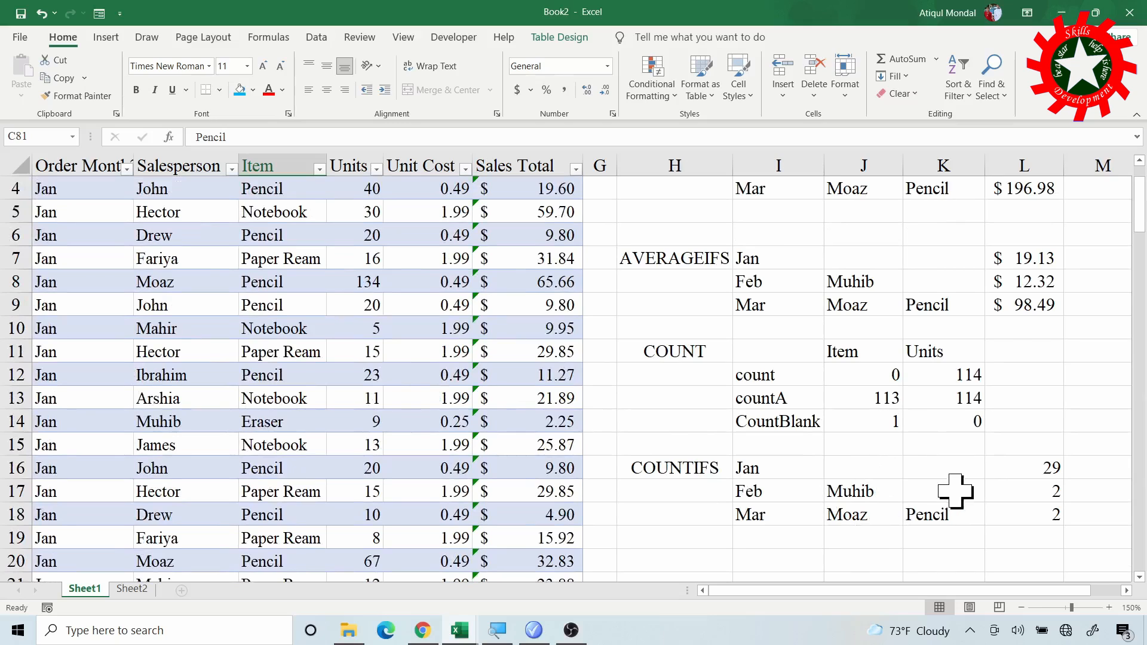
pyautogui.scroll(1, 961, 377)
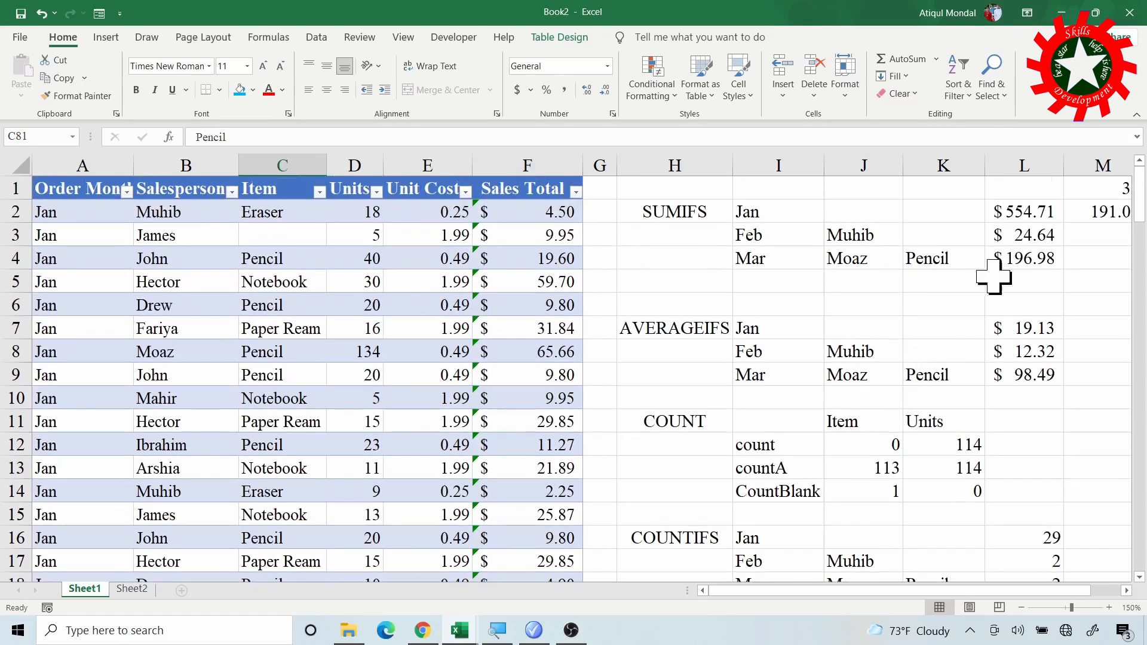
pyautogui.click(1032, 212)
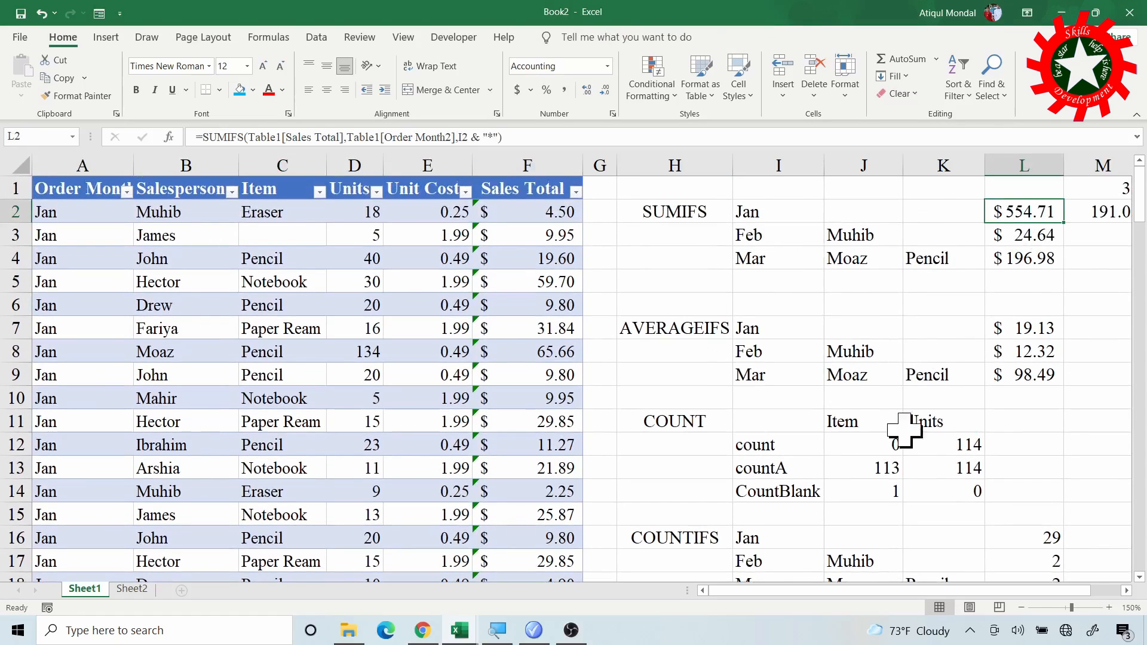